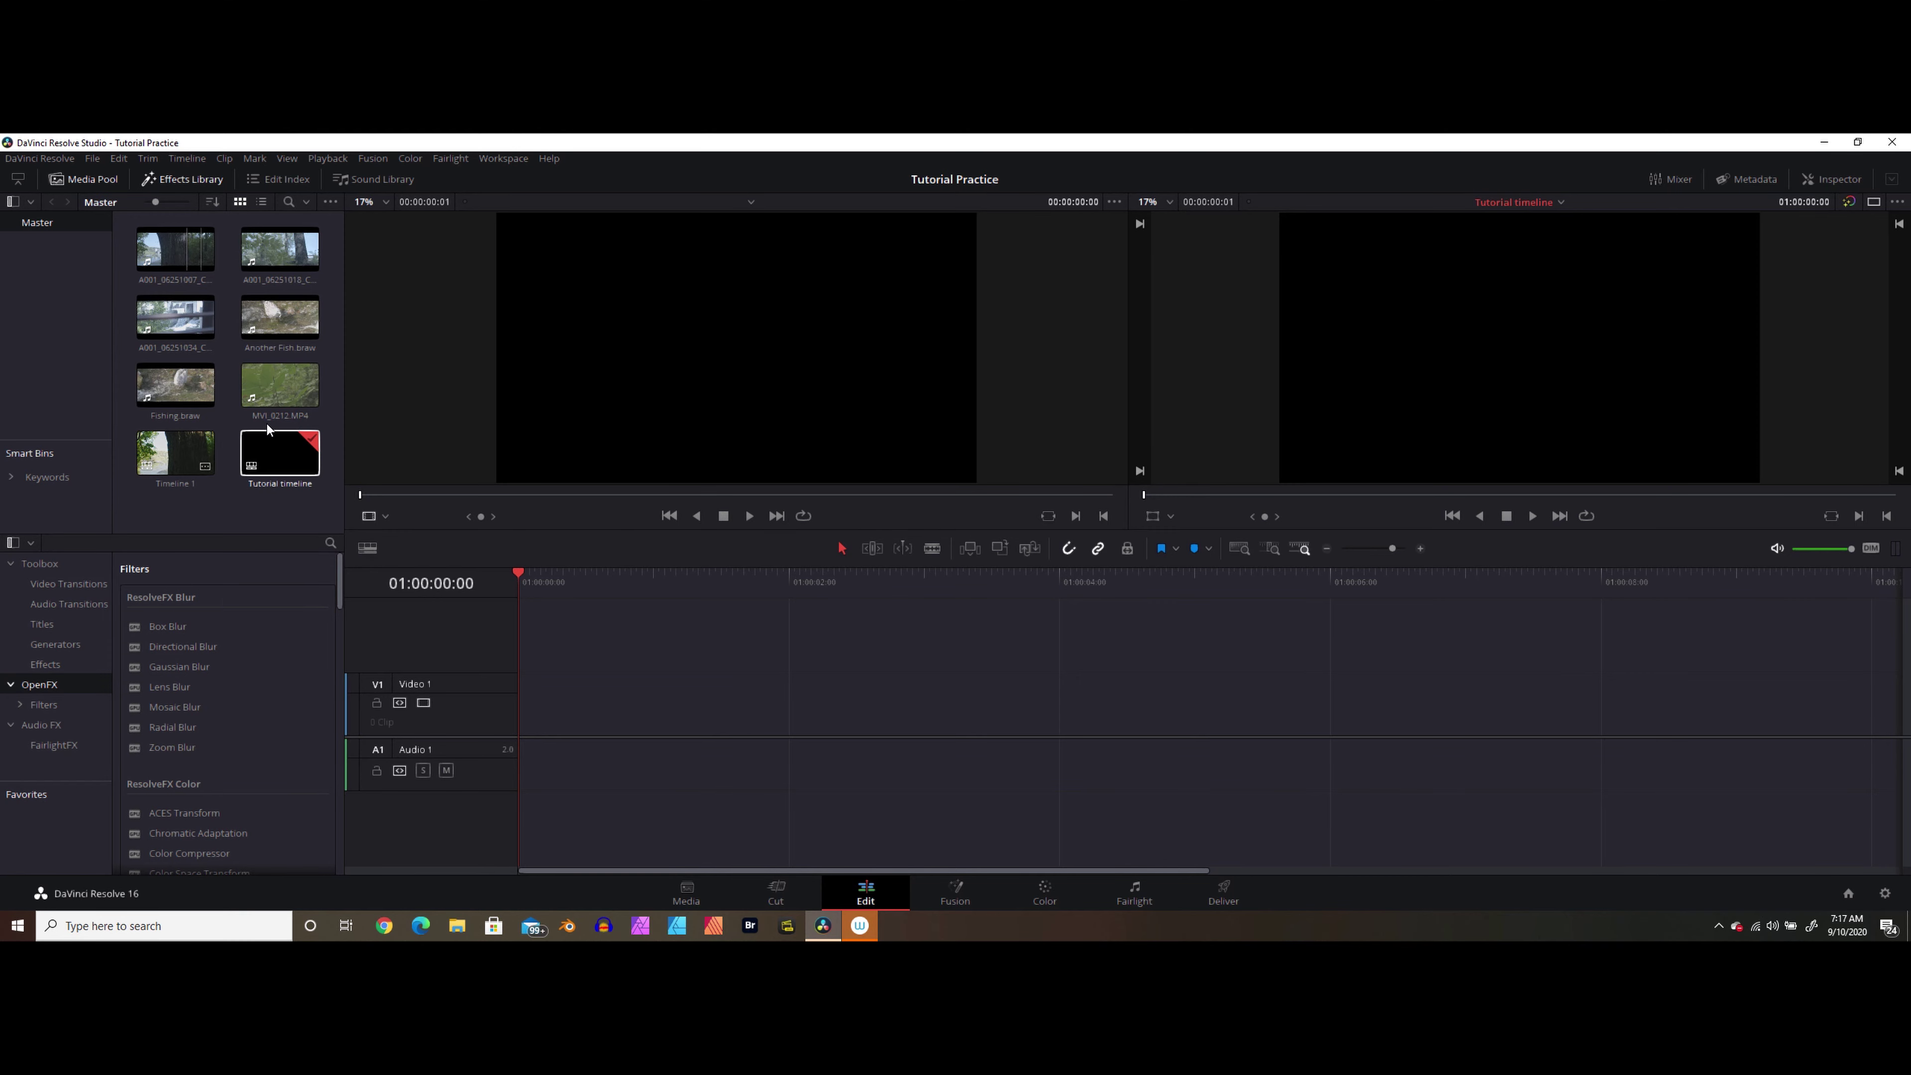
# Load MVI_0212.MP4 into the source viewer, preview it, and return to its first frame.
pyautogui.click(280, 385)
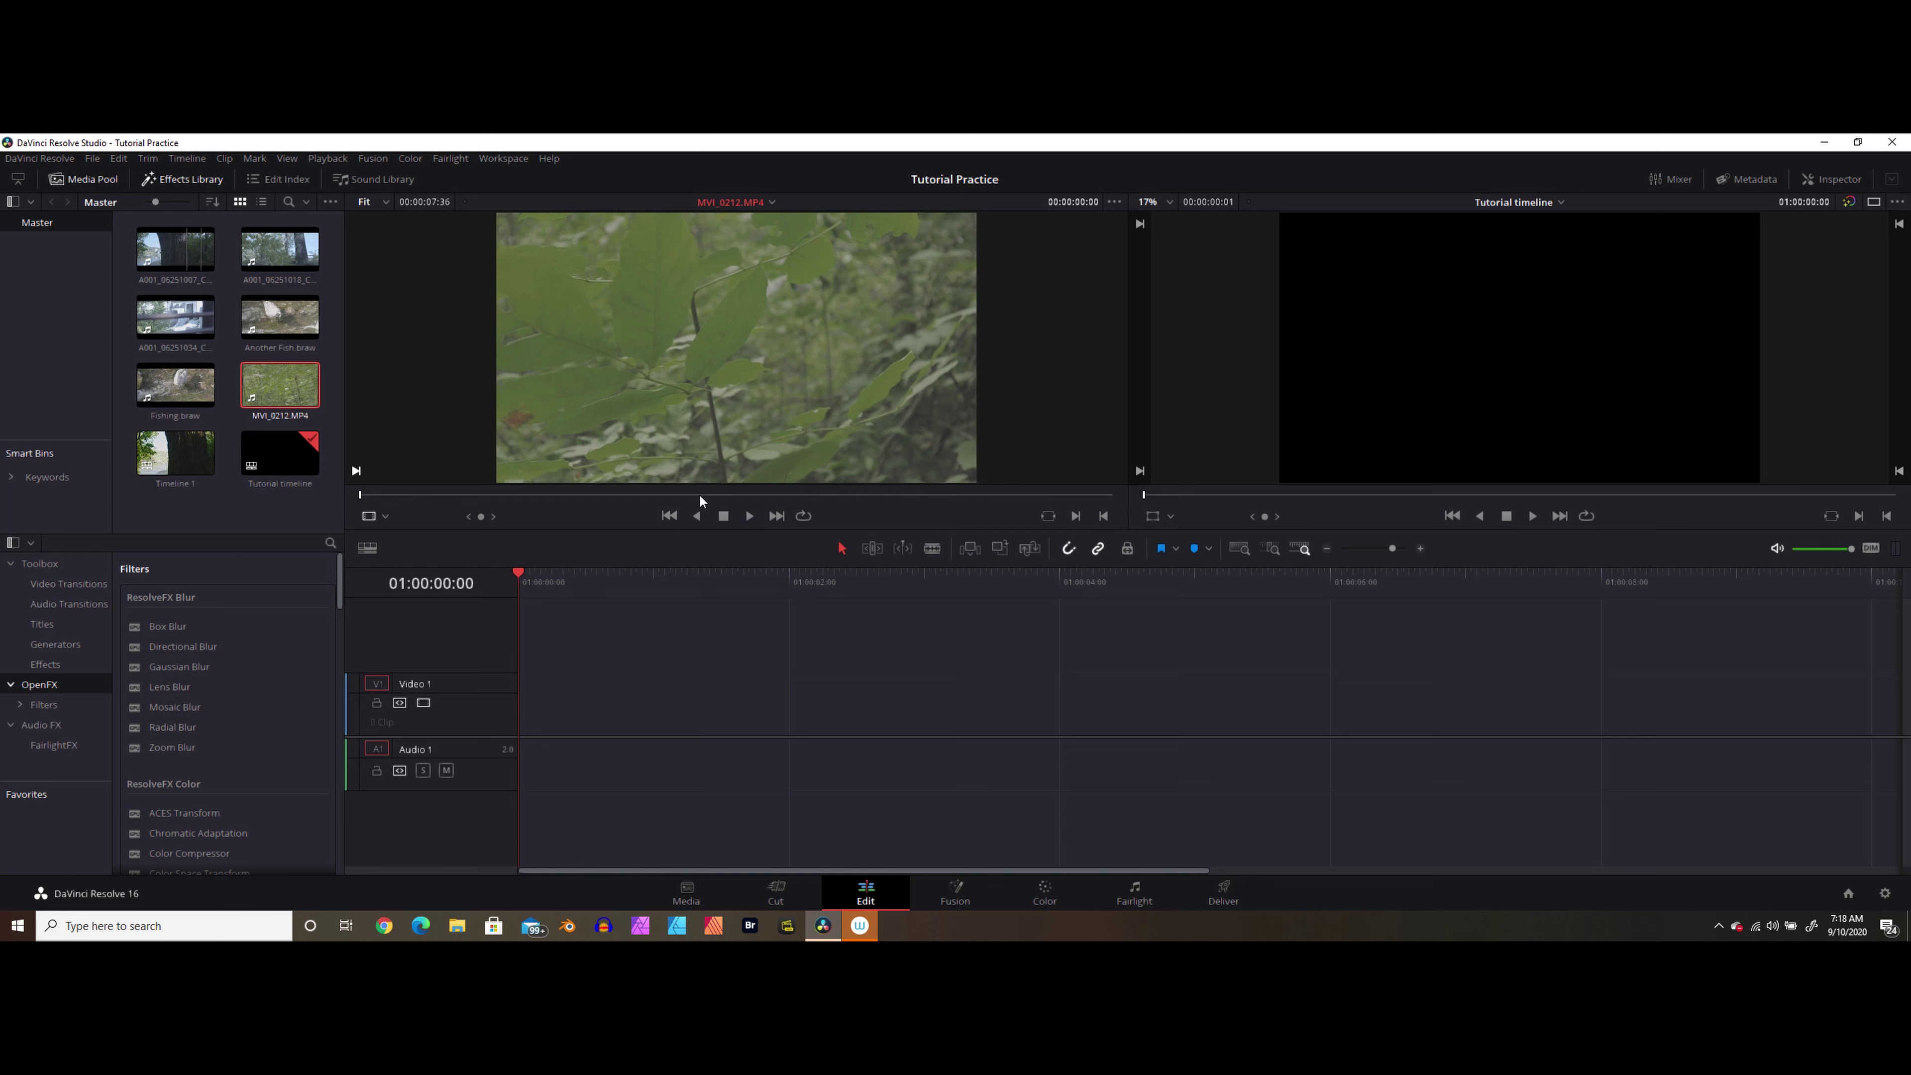
pyautogui.click(746, 514)
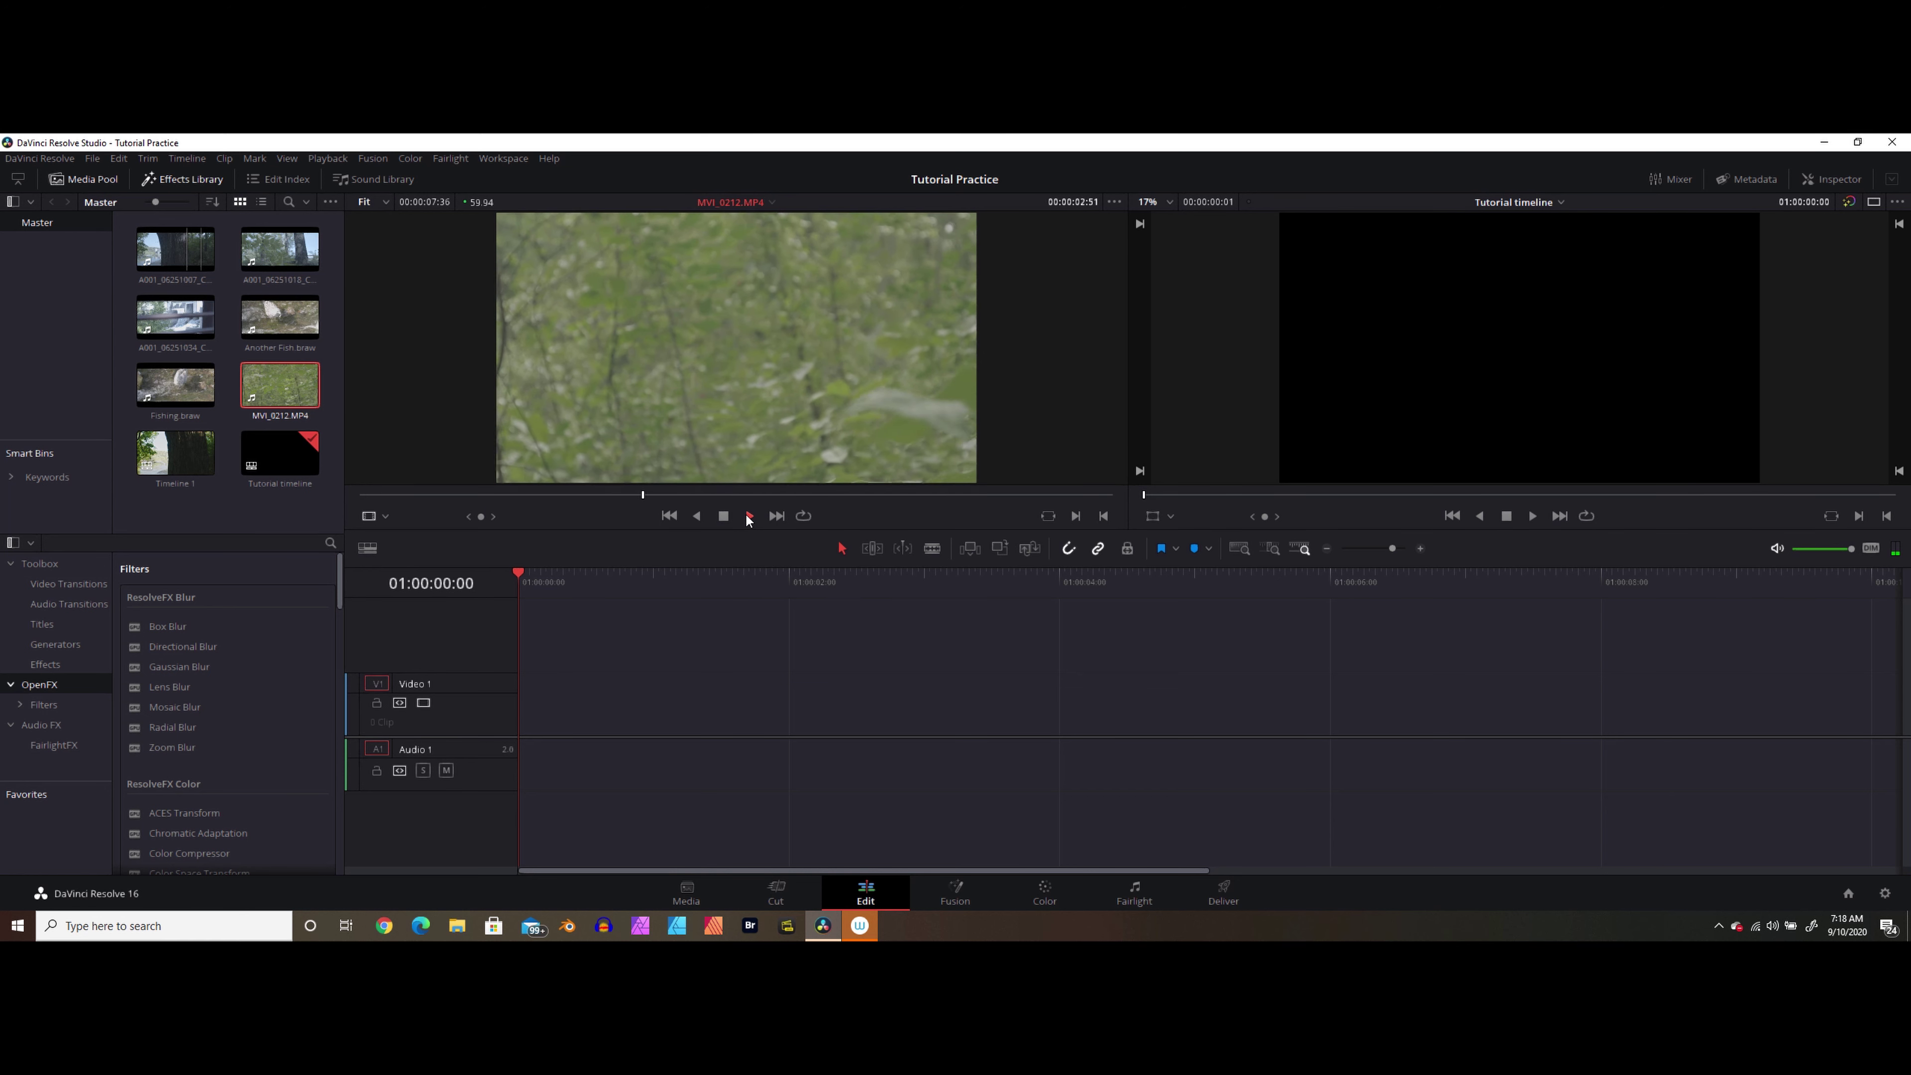
pyautogui.click(723, 520)
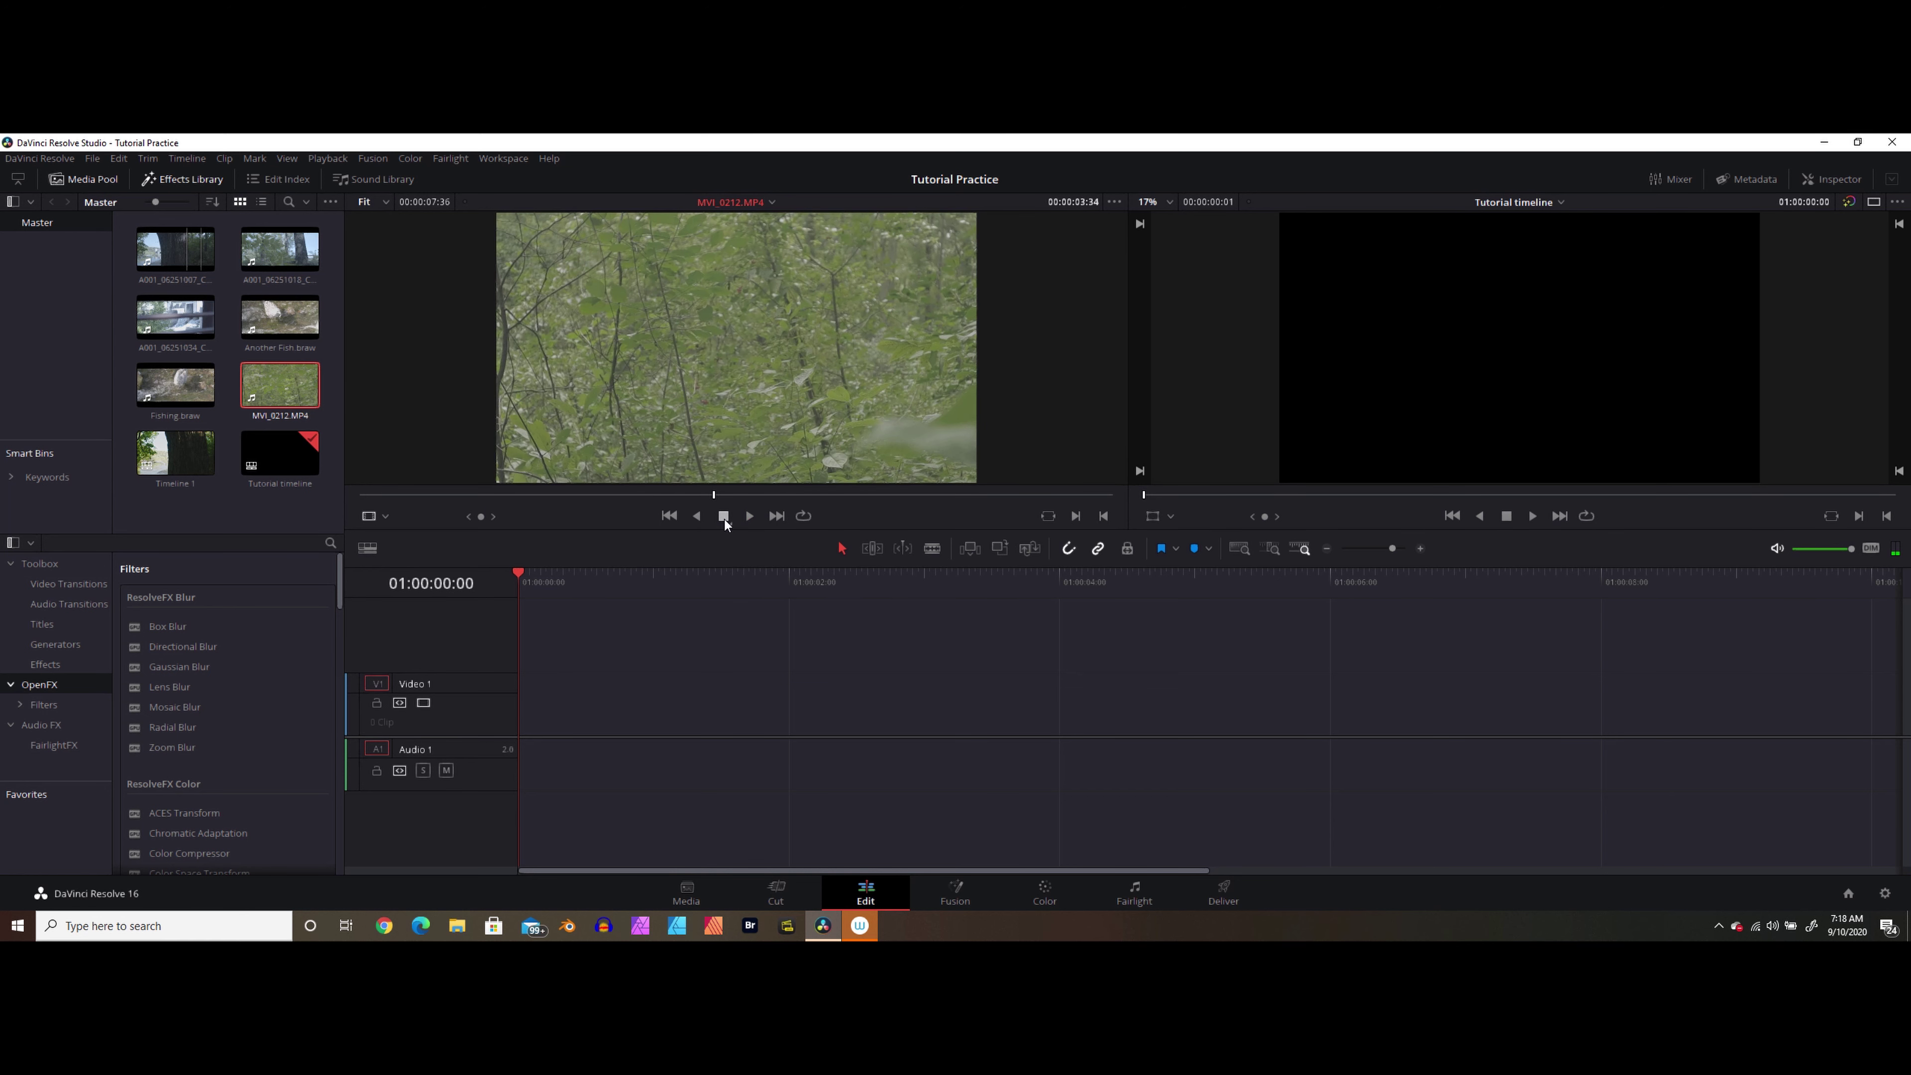
pyautogui.click(666, 517)
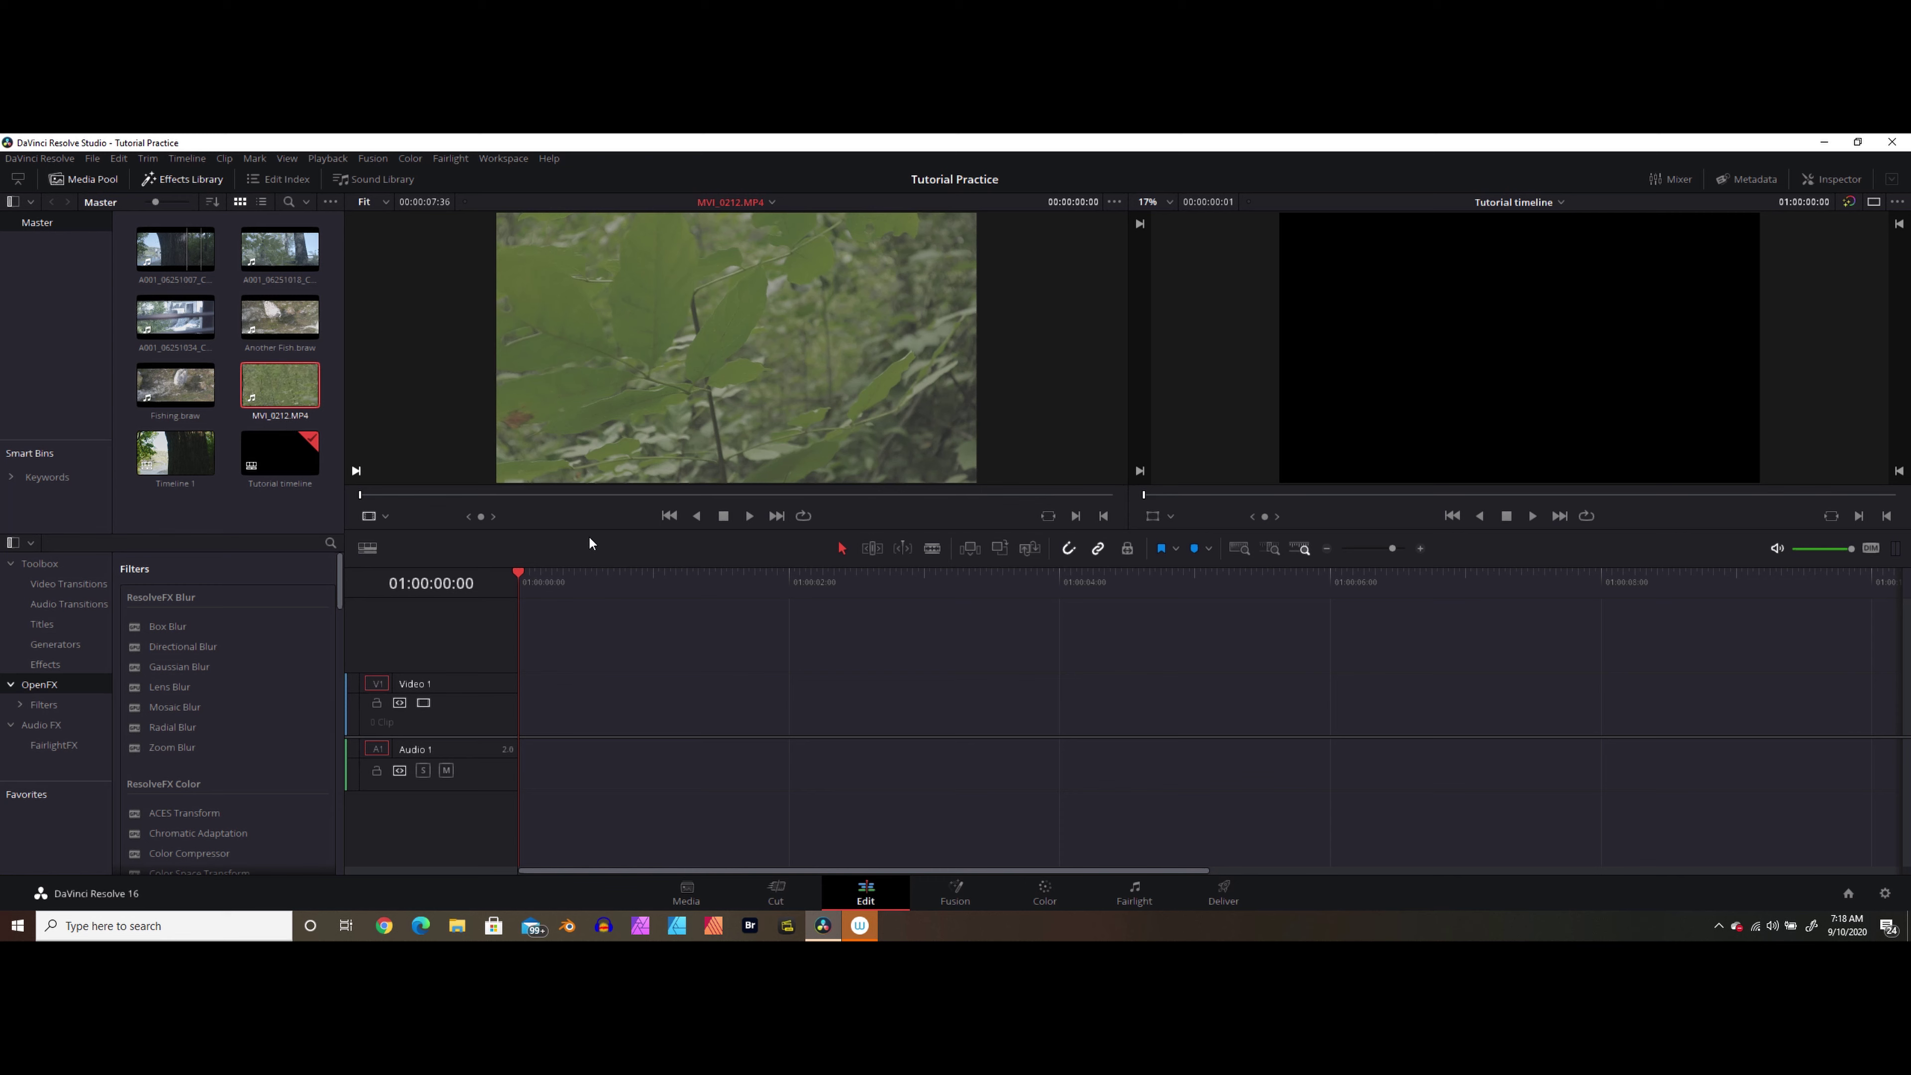
# Set MVI_0212.MP4's Clip Attributes video frame rate to 23.976 and play the slowed clip.
pyautogui.rightClick(263, 394)
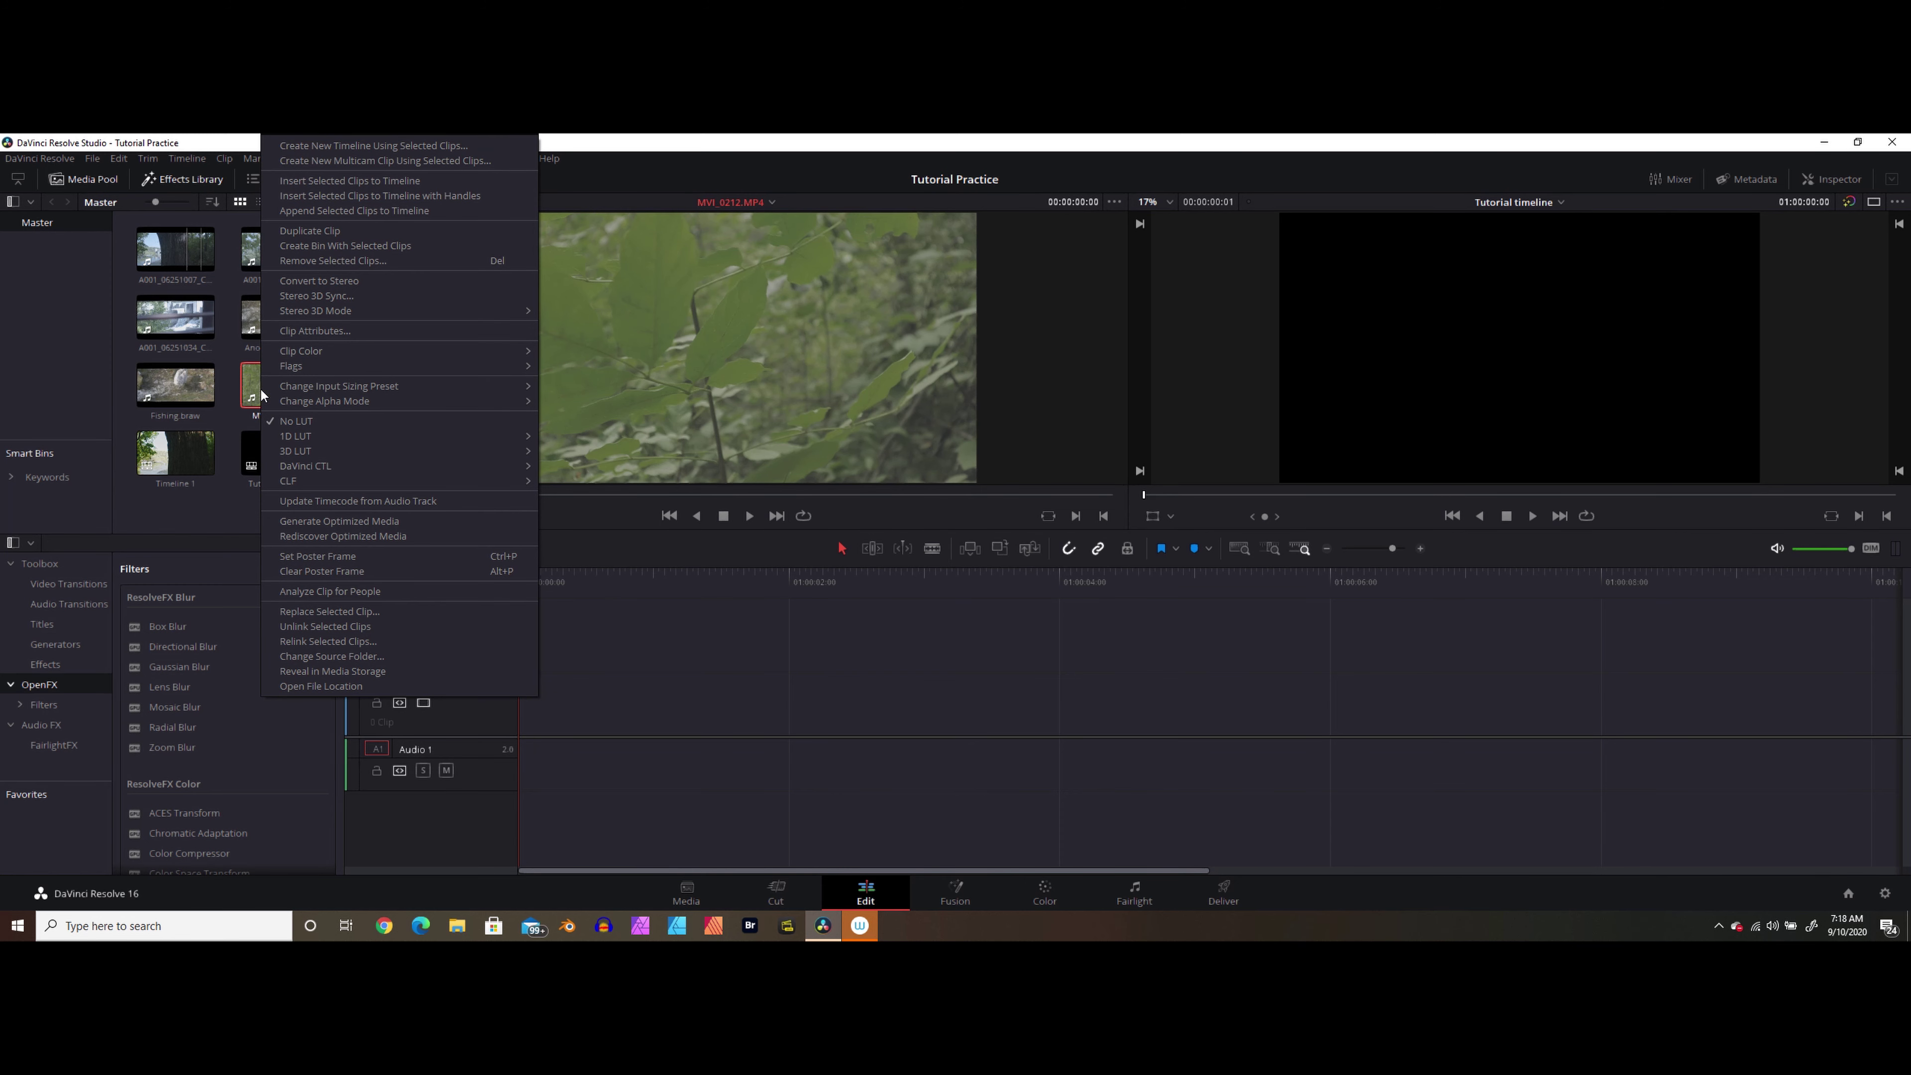
pyautogui.click(347, 330)
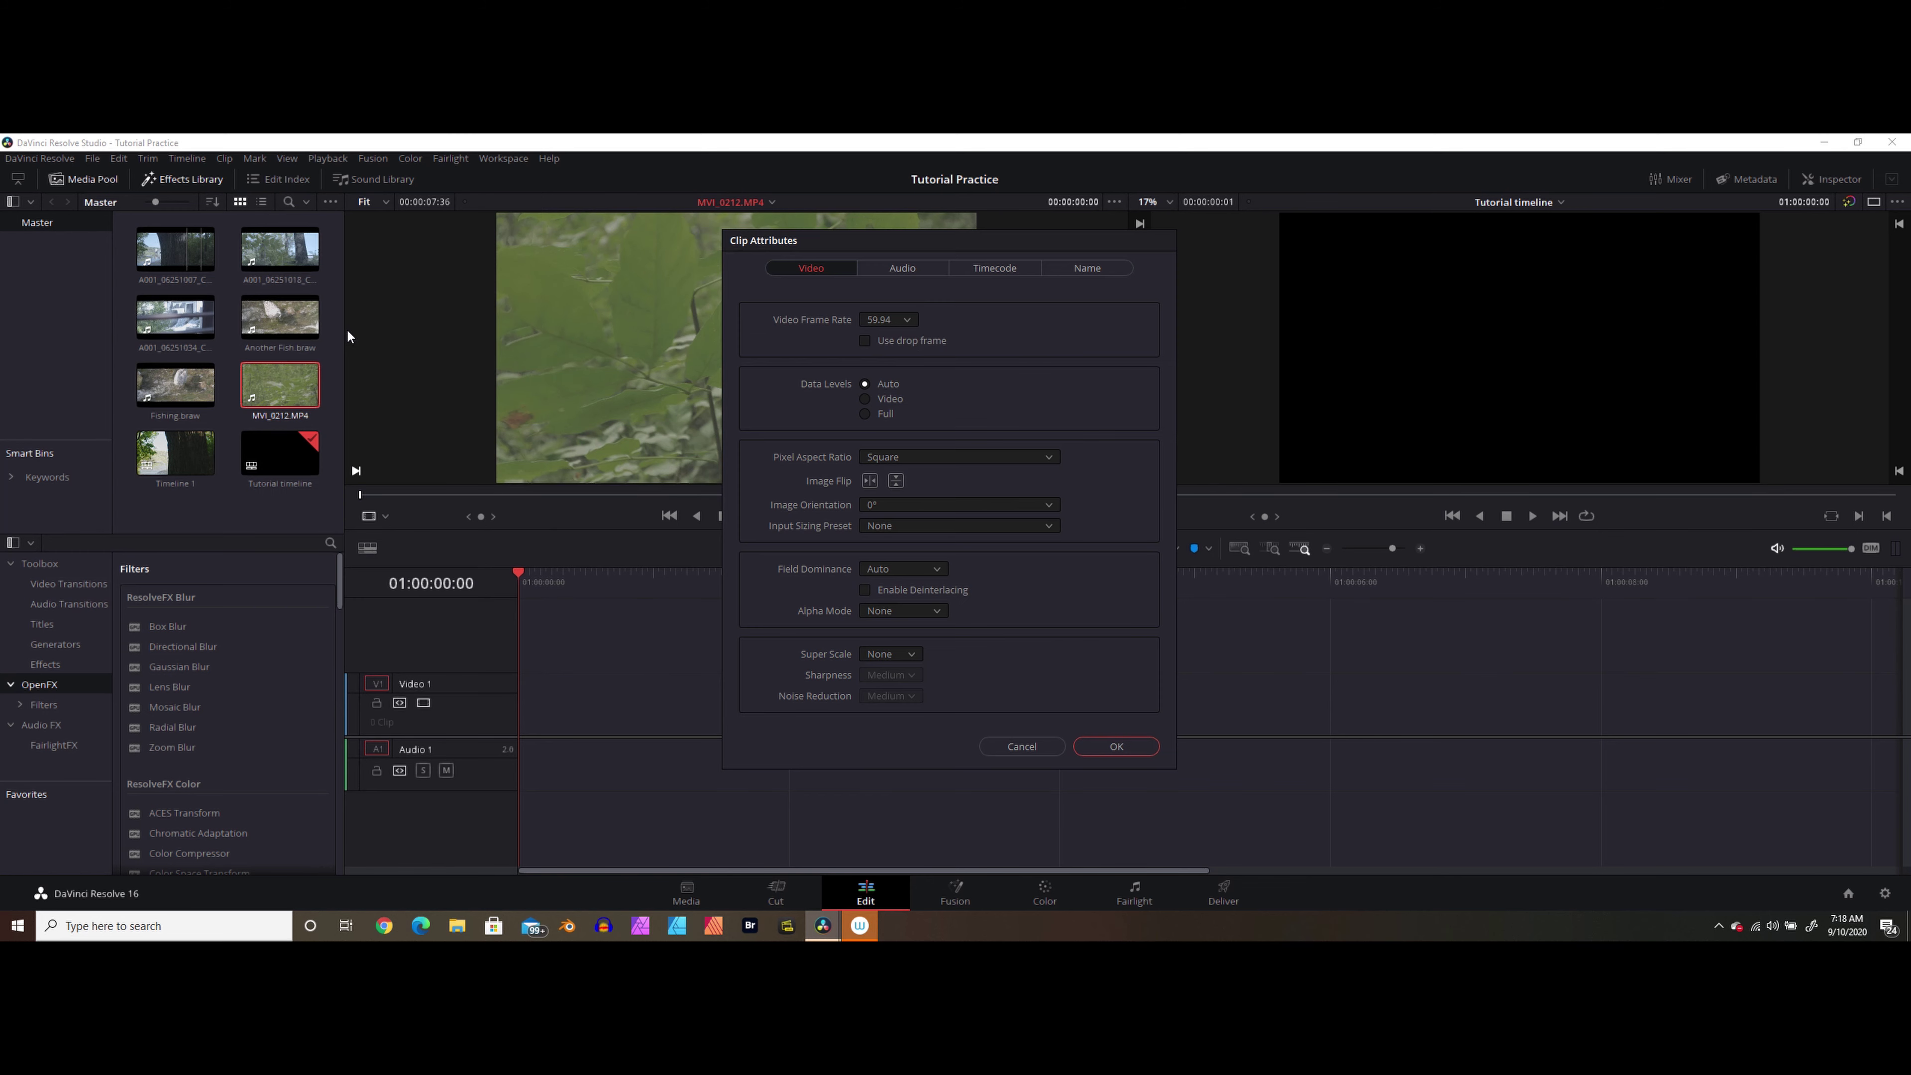
pyautogui.click(907, 320)
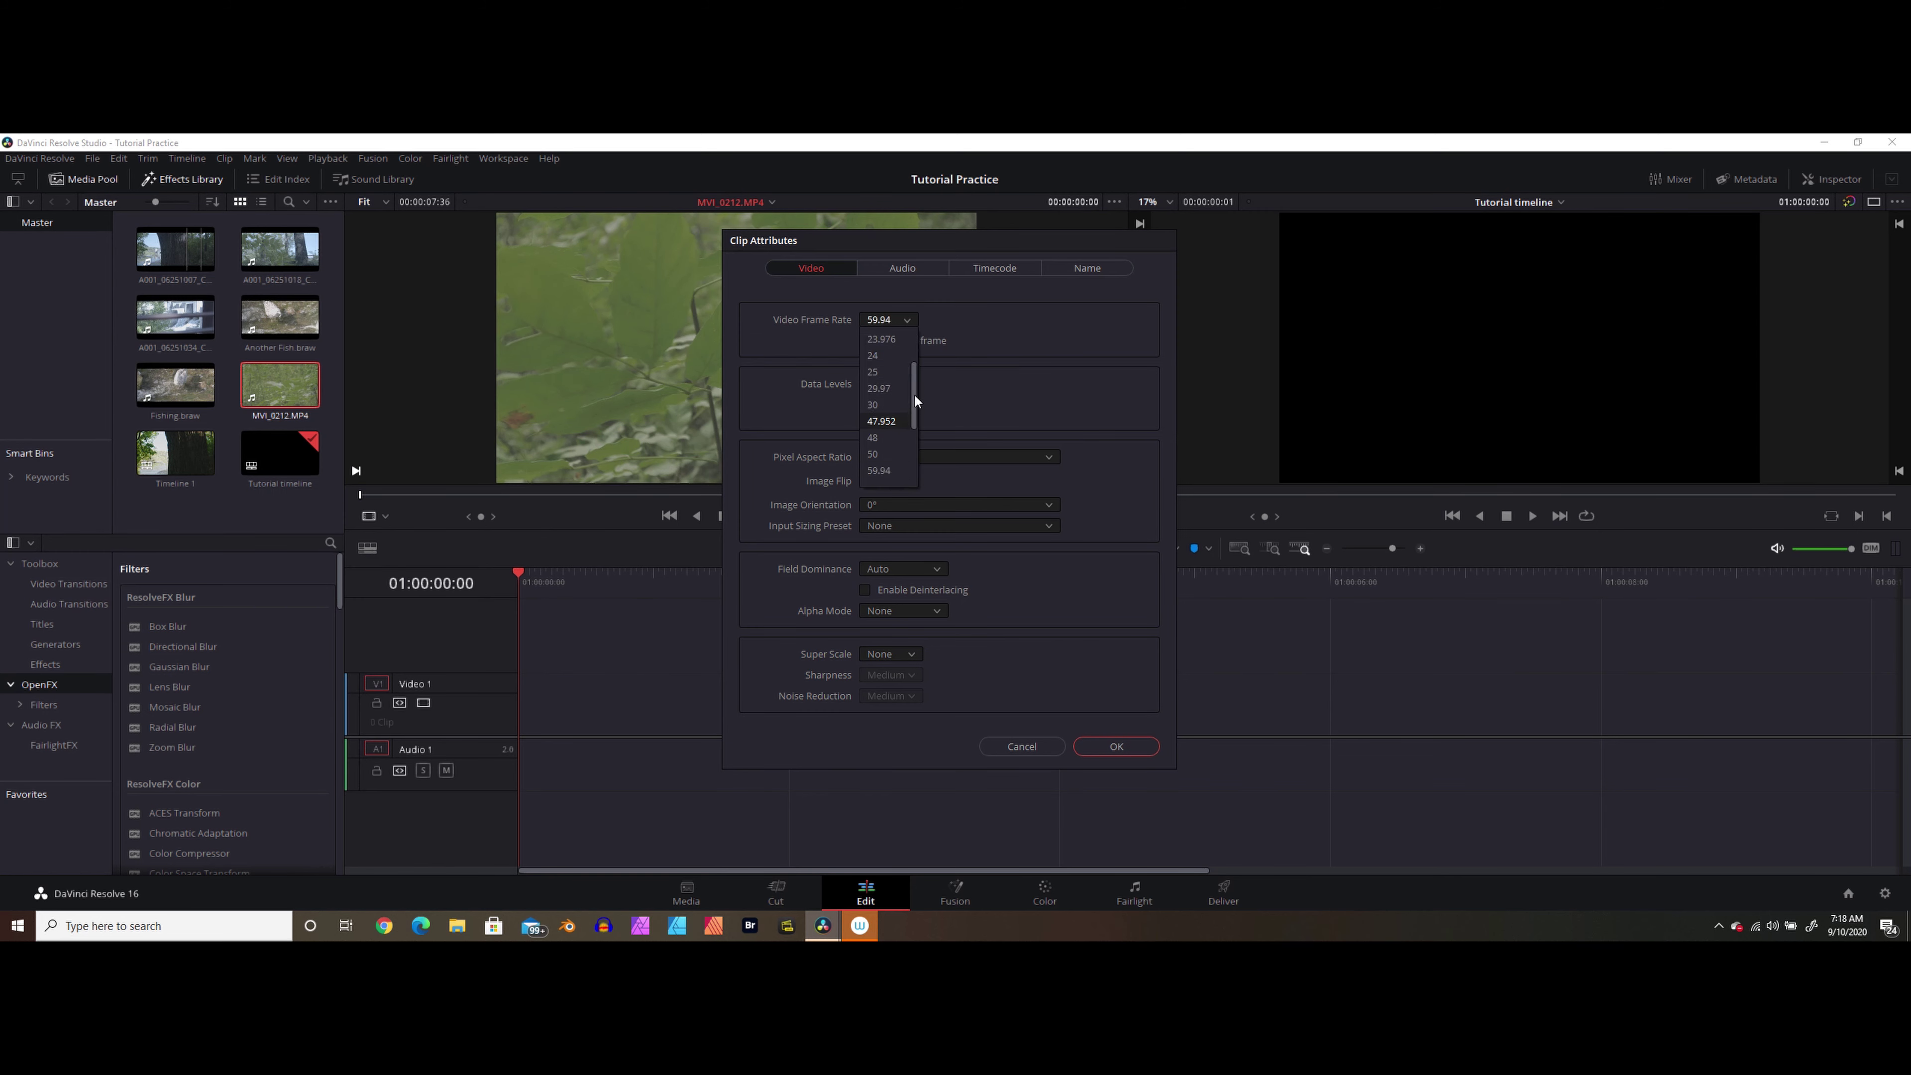
pyautogui.scroll(1, 914, 396)
pyautogui.click(886, 357)
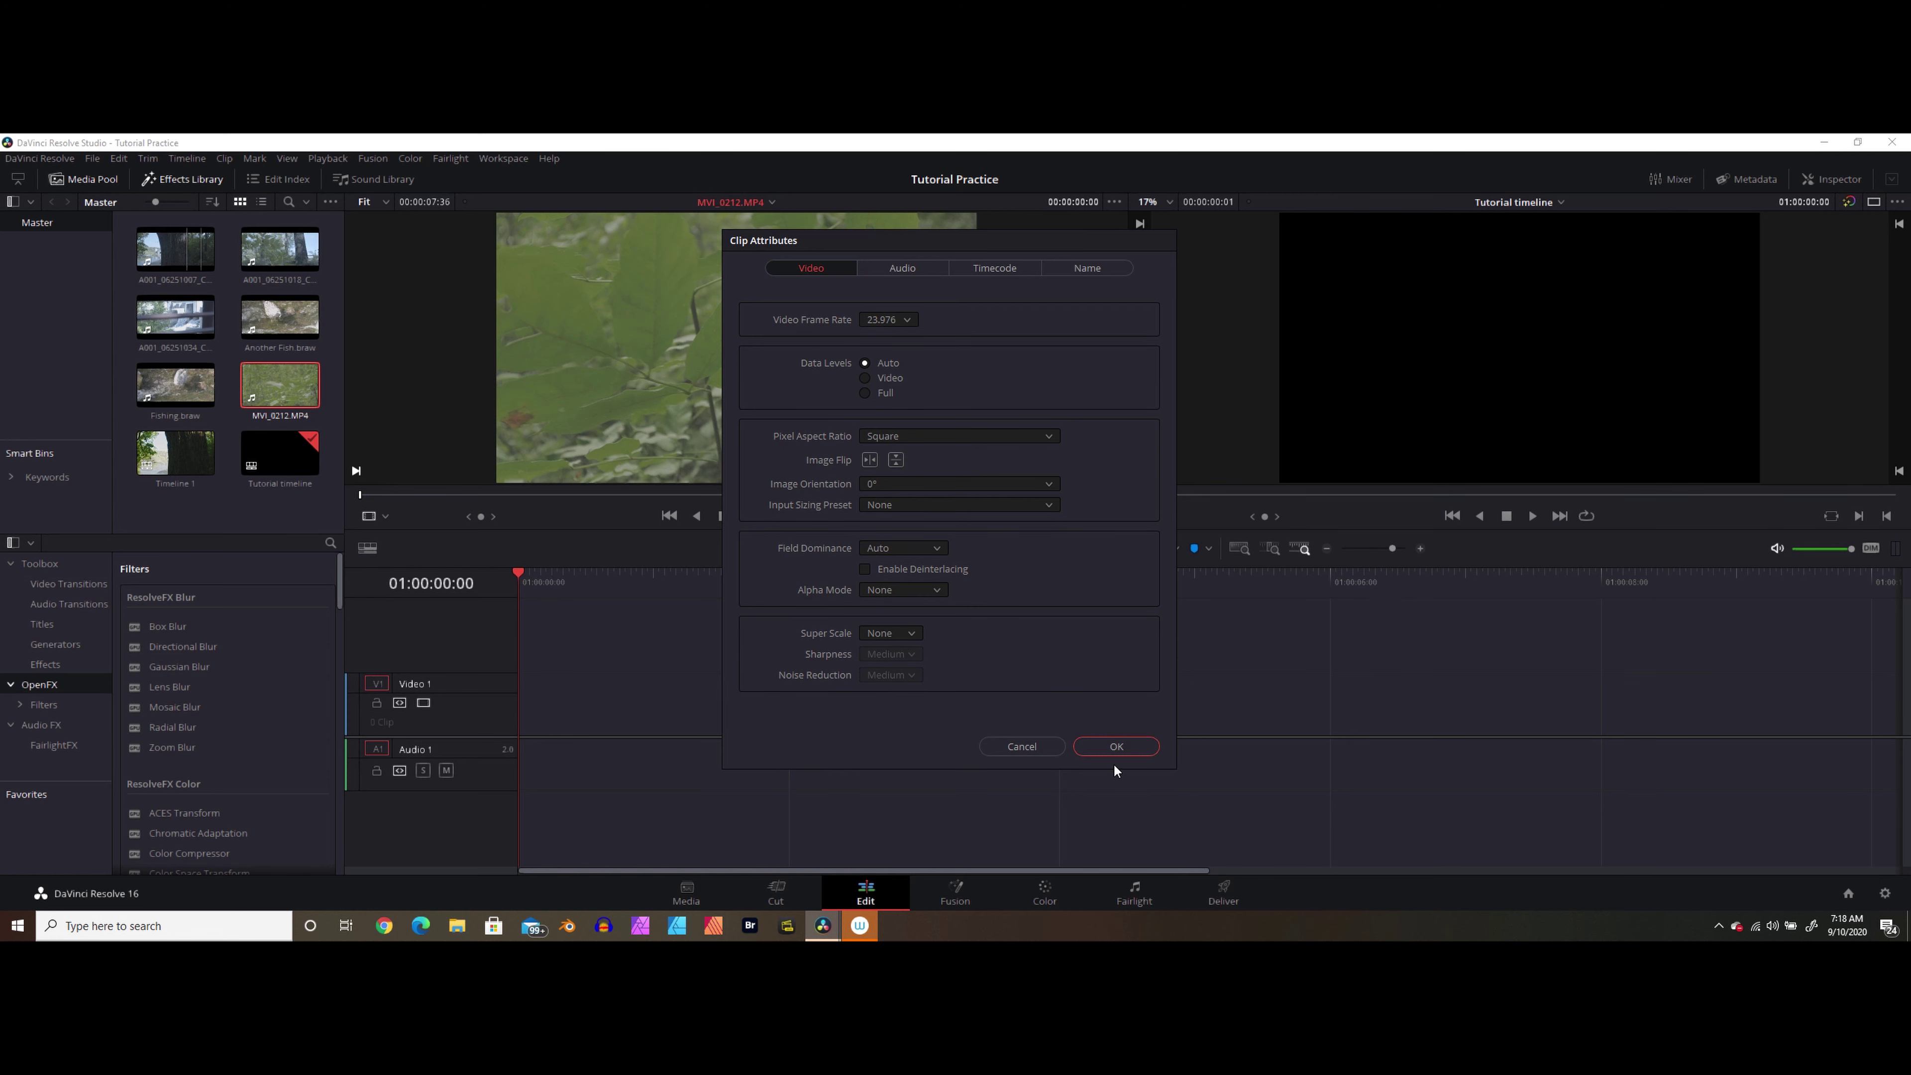
pyautogui.click(1112, 748)
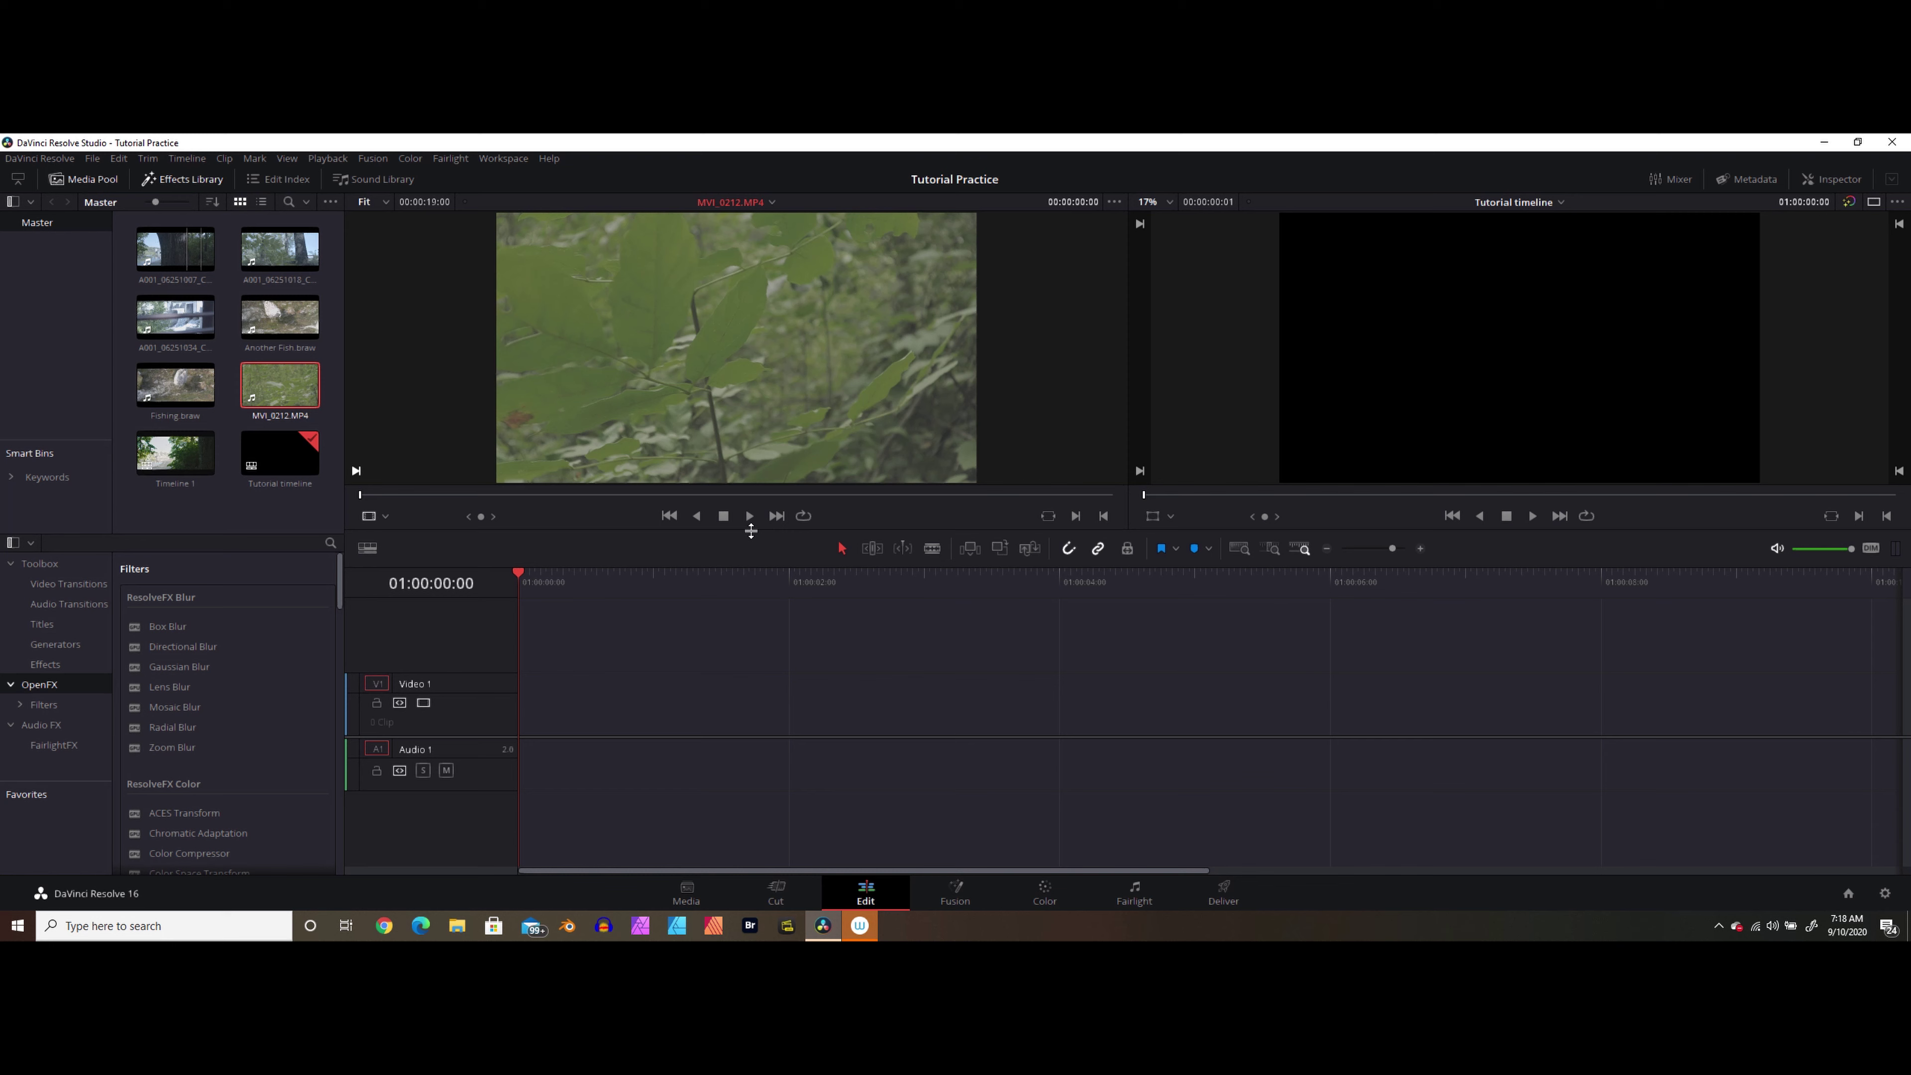
pyautogui.click(748, 517)
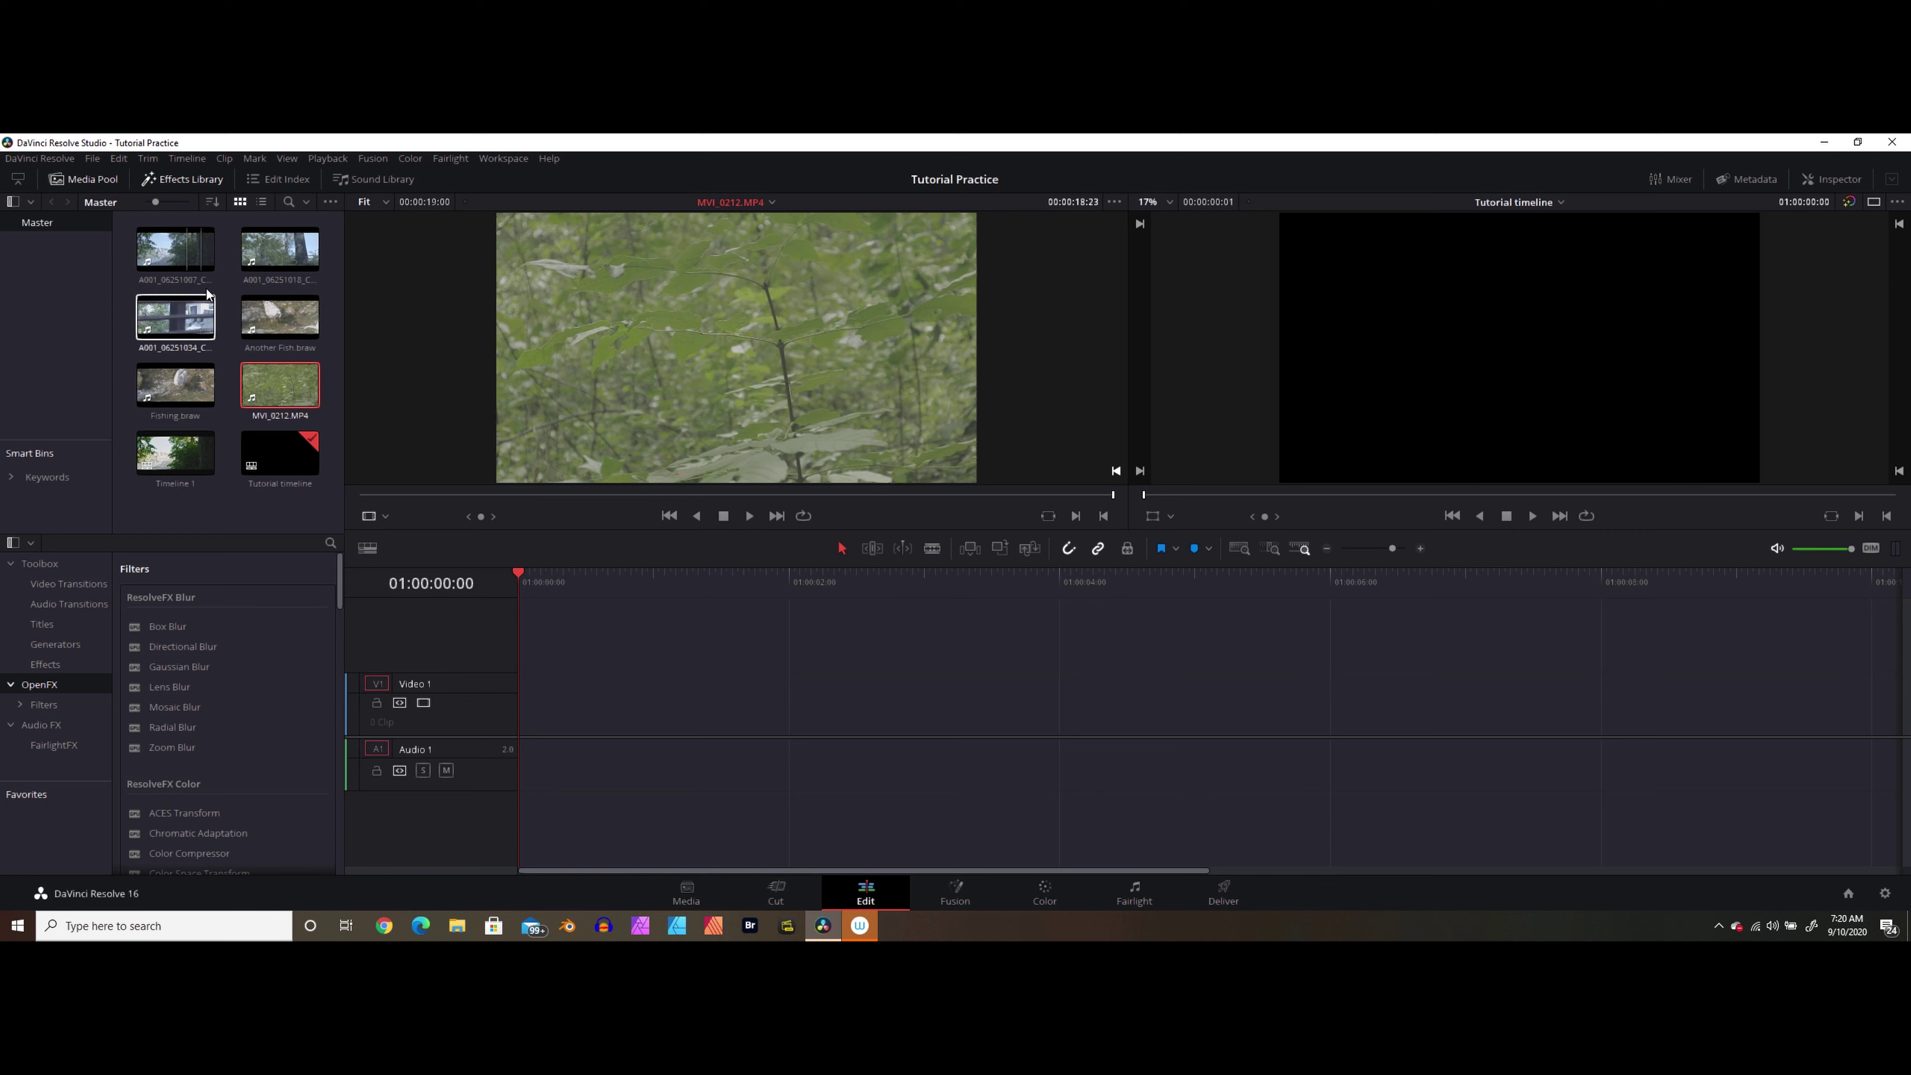
# Load A001_06251007_C006.braw and preview it from its marked In point.
pyautogui.click(161, 263)
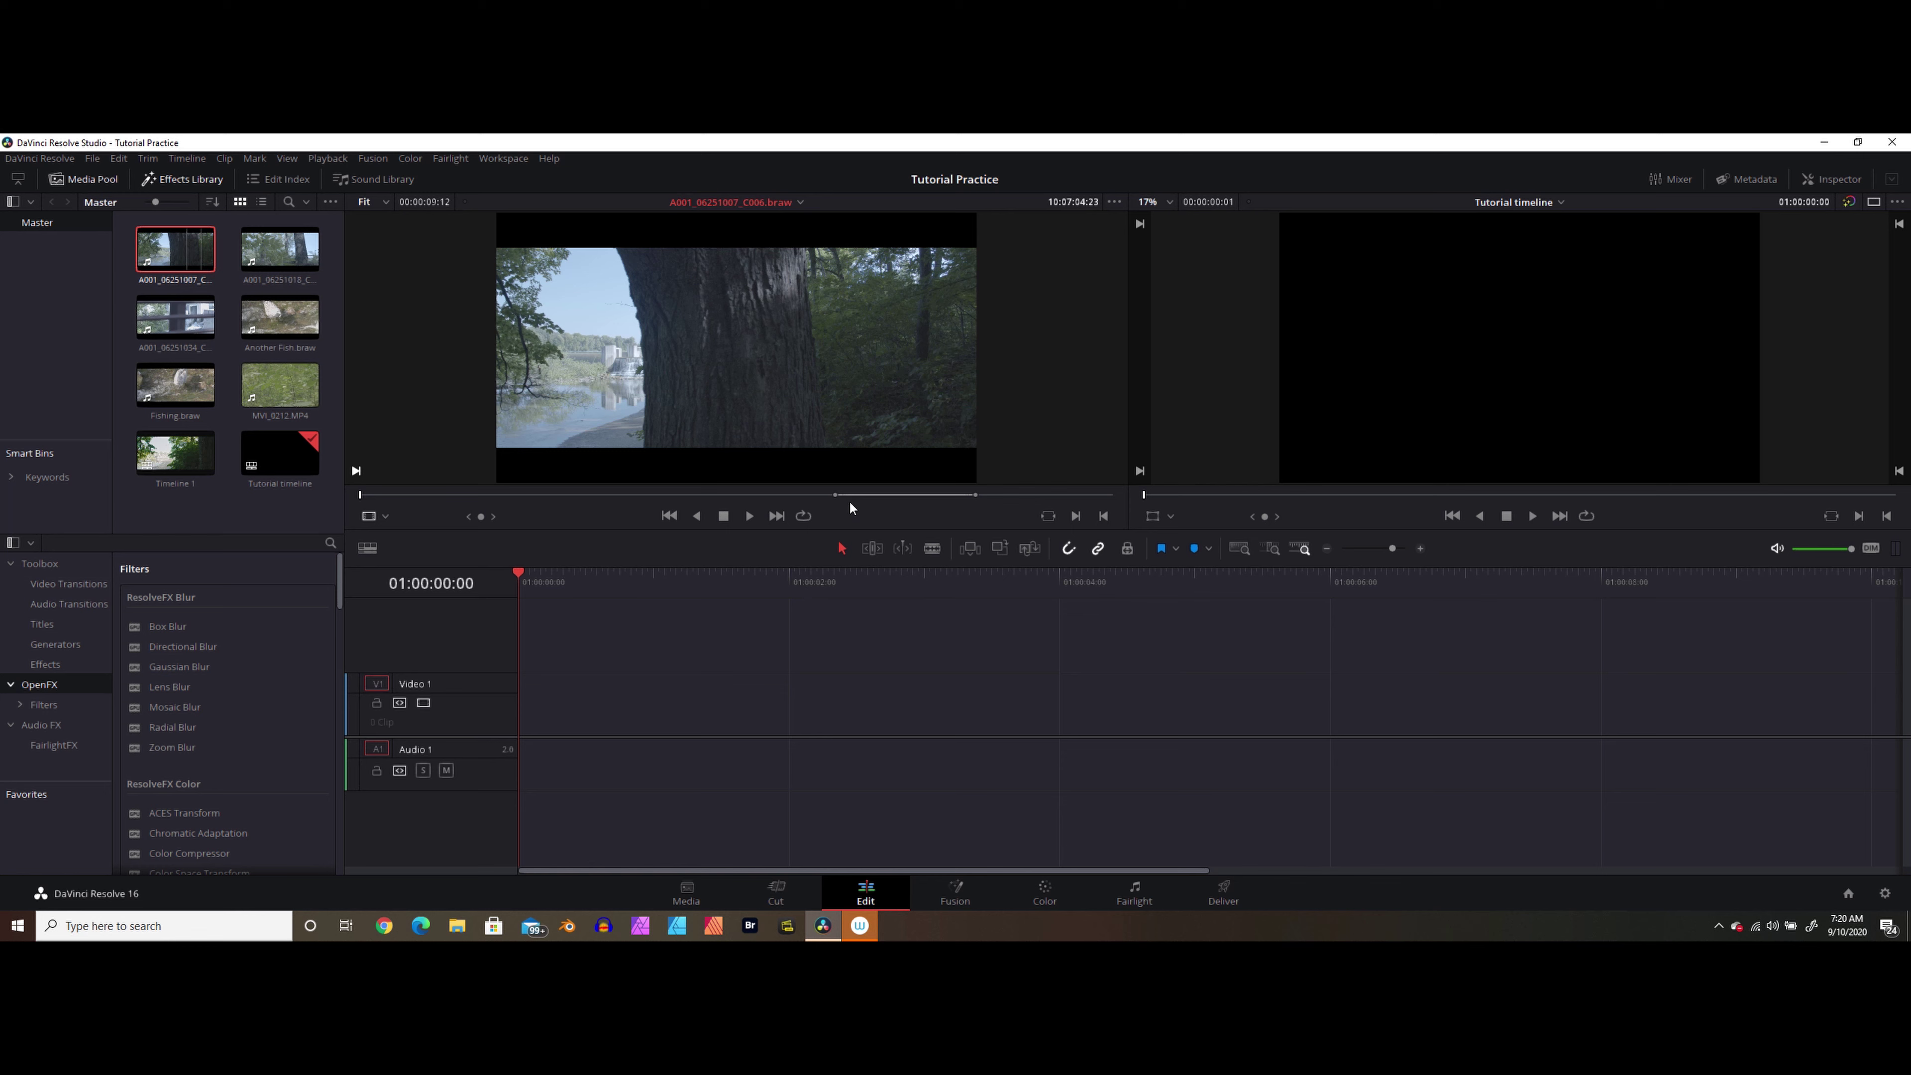
pyautogui.hotkey('shift', 'i')
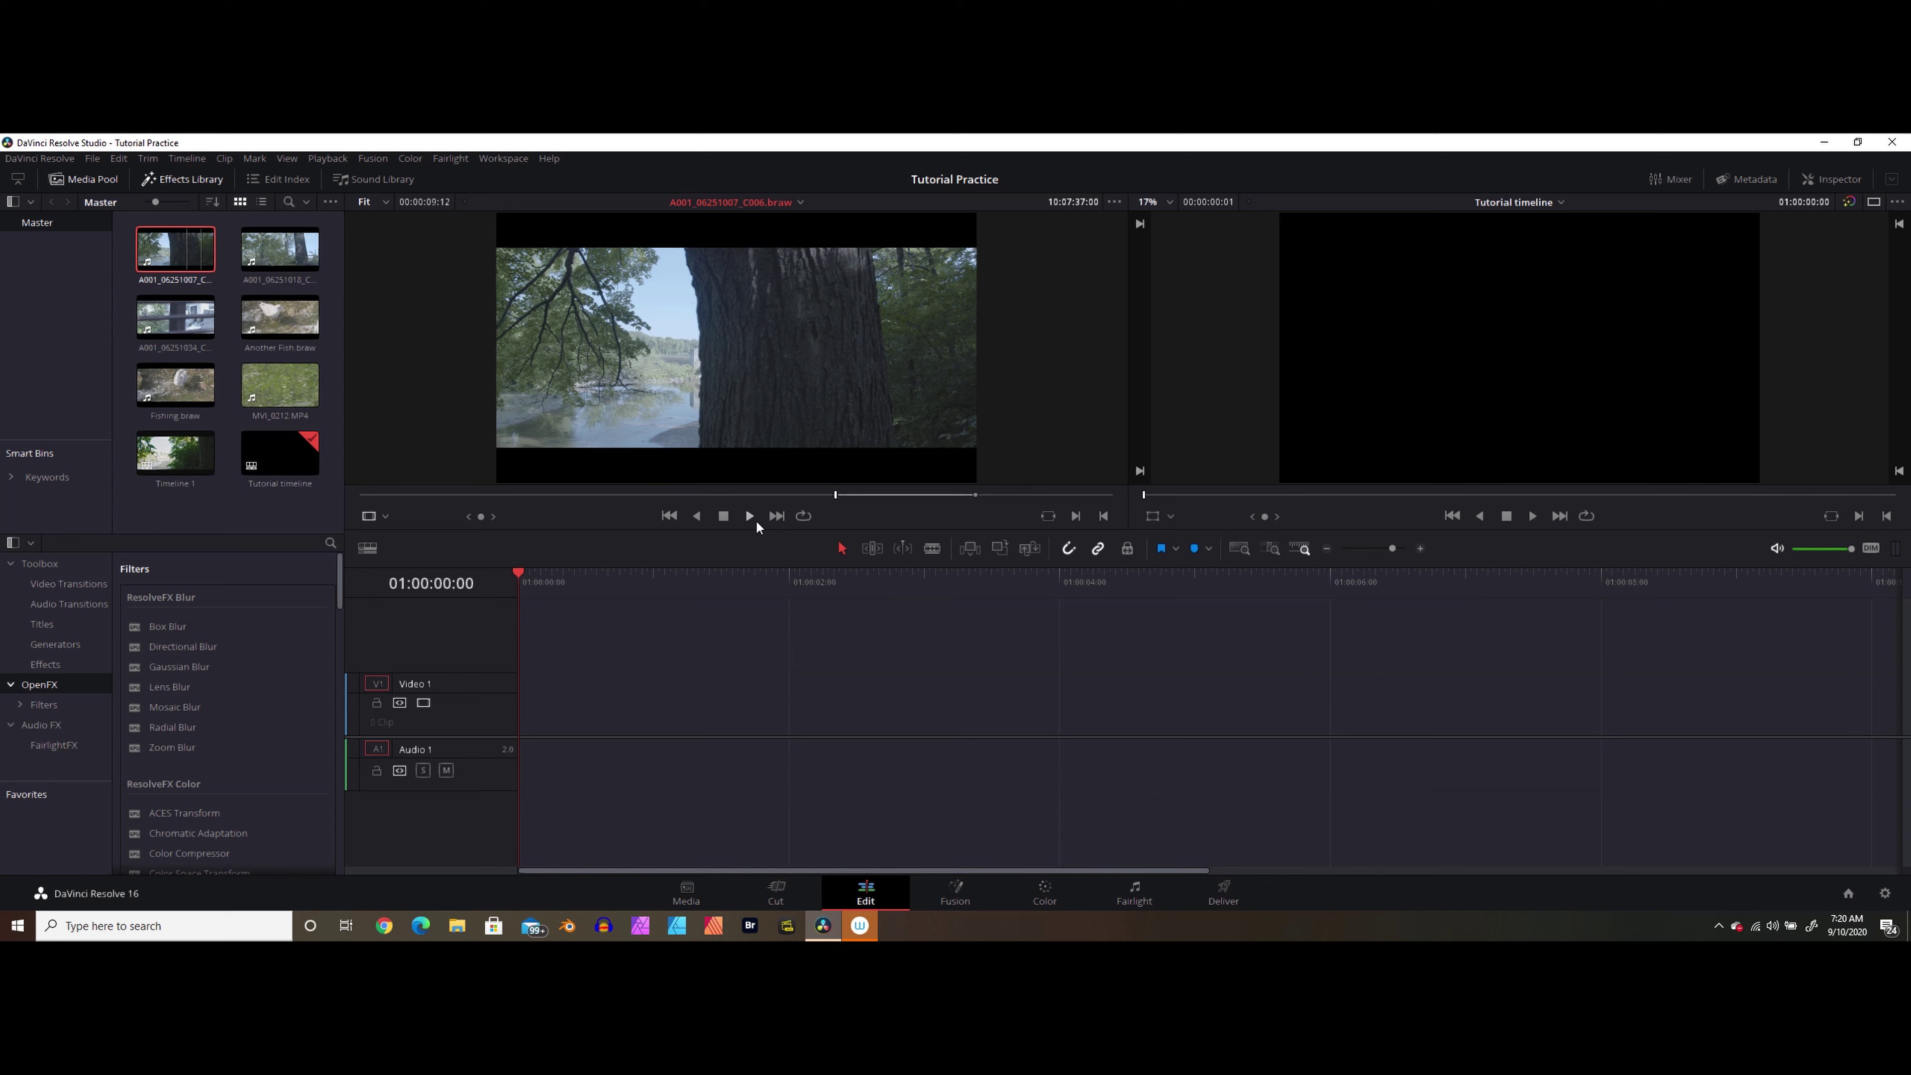
pyautogui.click(750, 516)
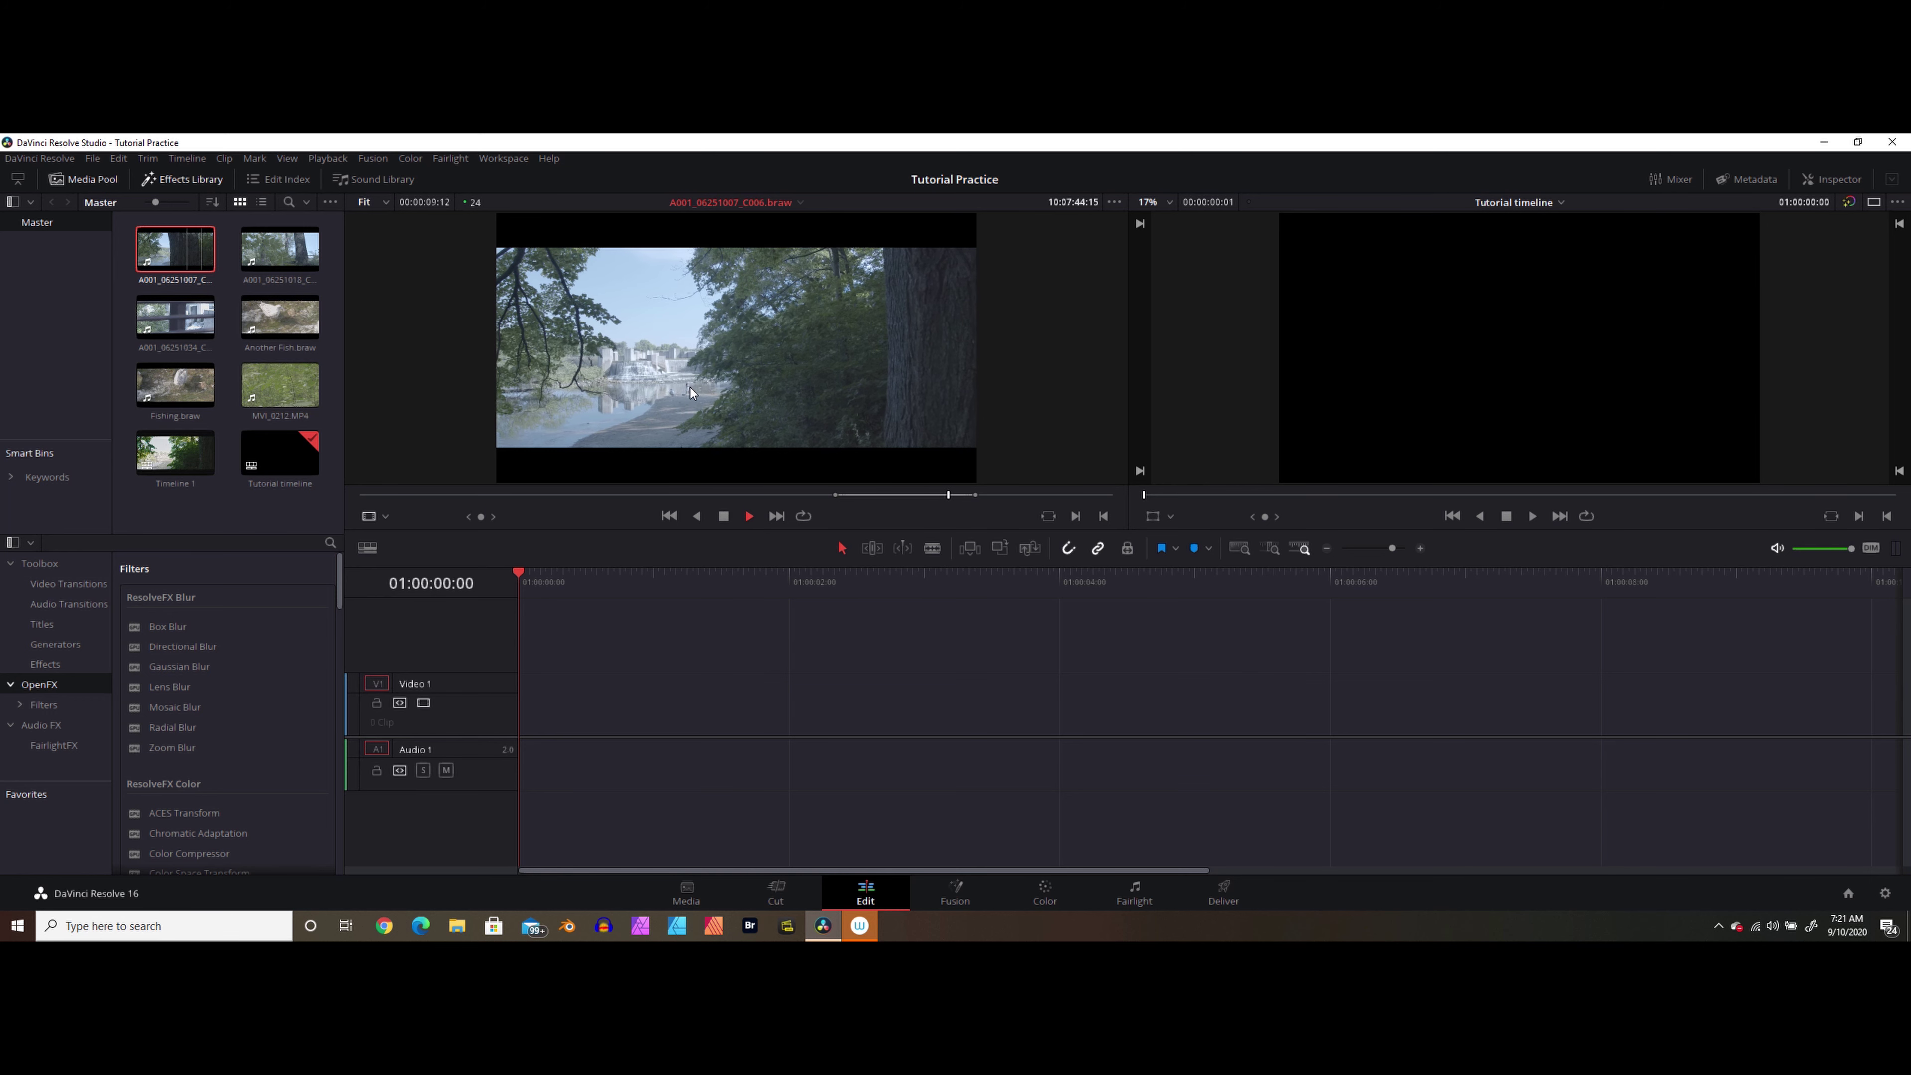
pyautogui.click(723, 515)
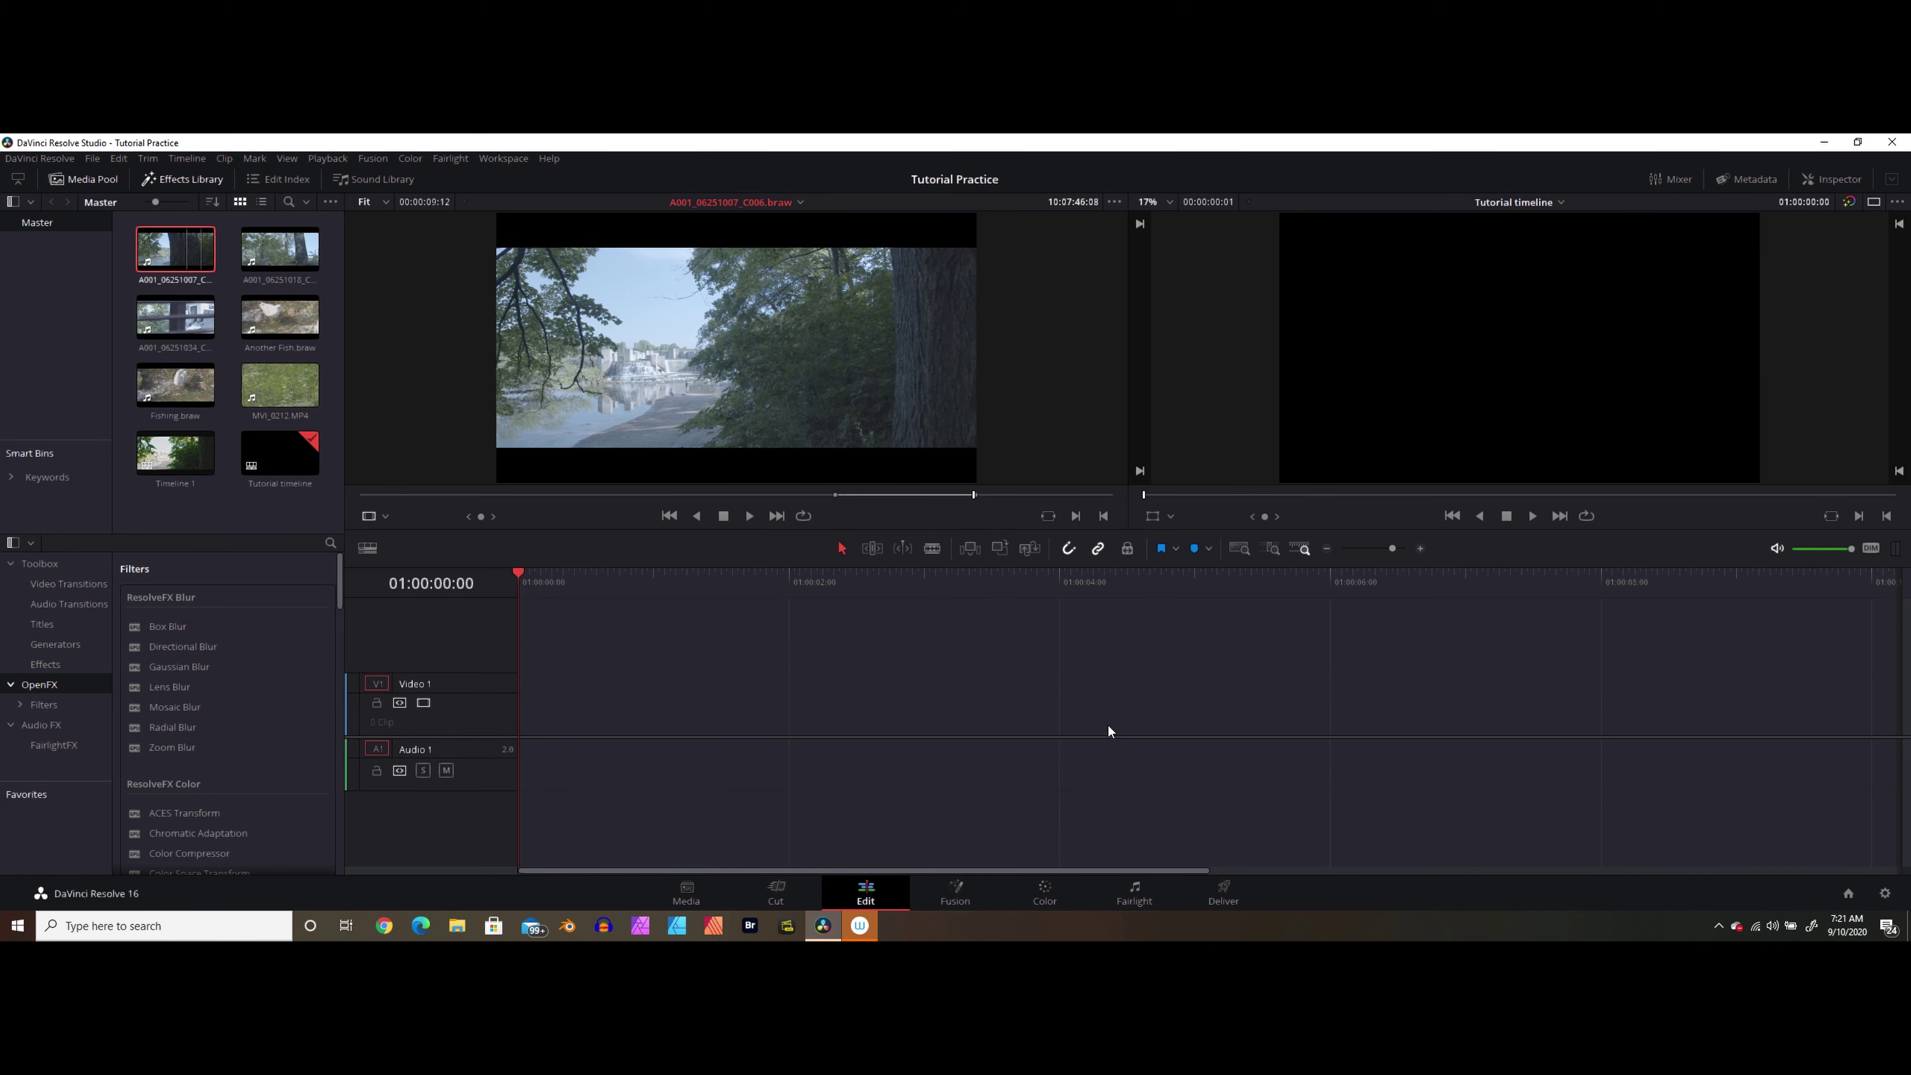
# Place the clip's video only onto Video 1 and select it on the timeline.
pyautogui.moveTo(844, 454)
pyautogui.moveTo(718, 469); pyautogui.dragTo(530, 741)
pyautogui.scroll(-4, 869, 787)
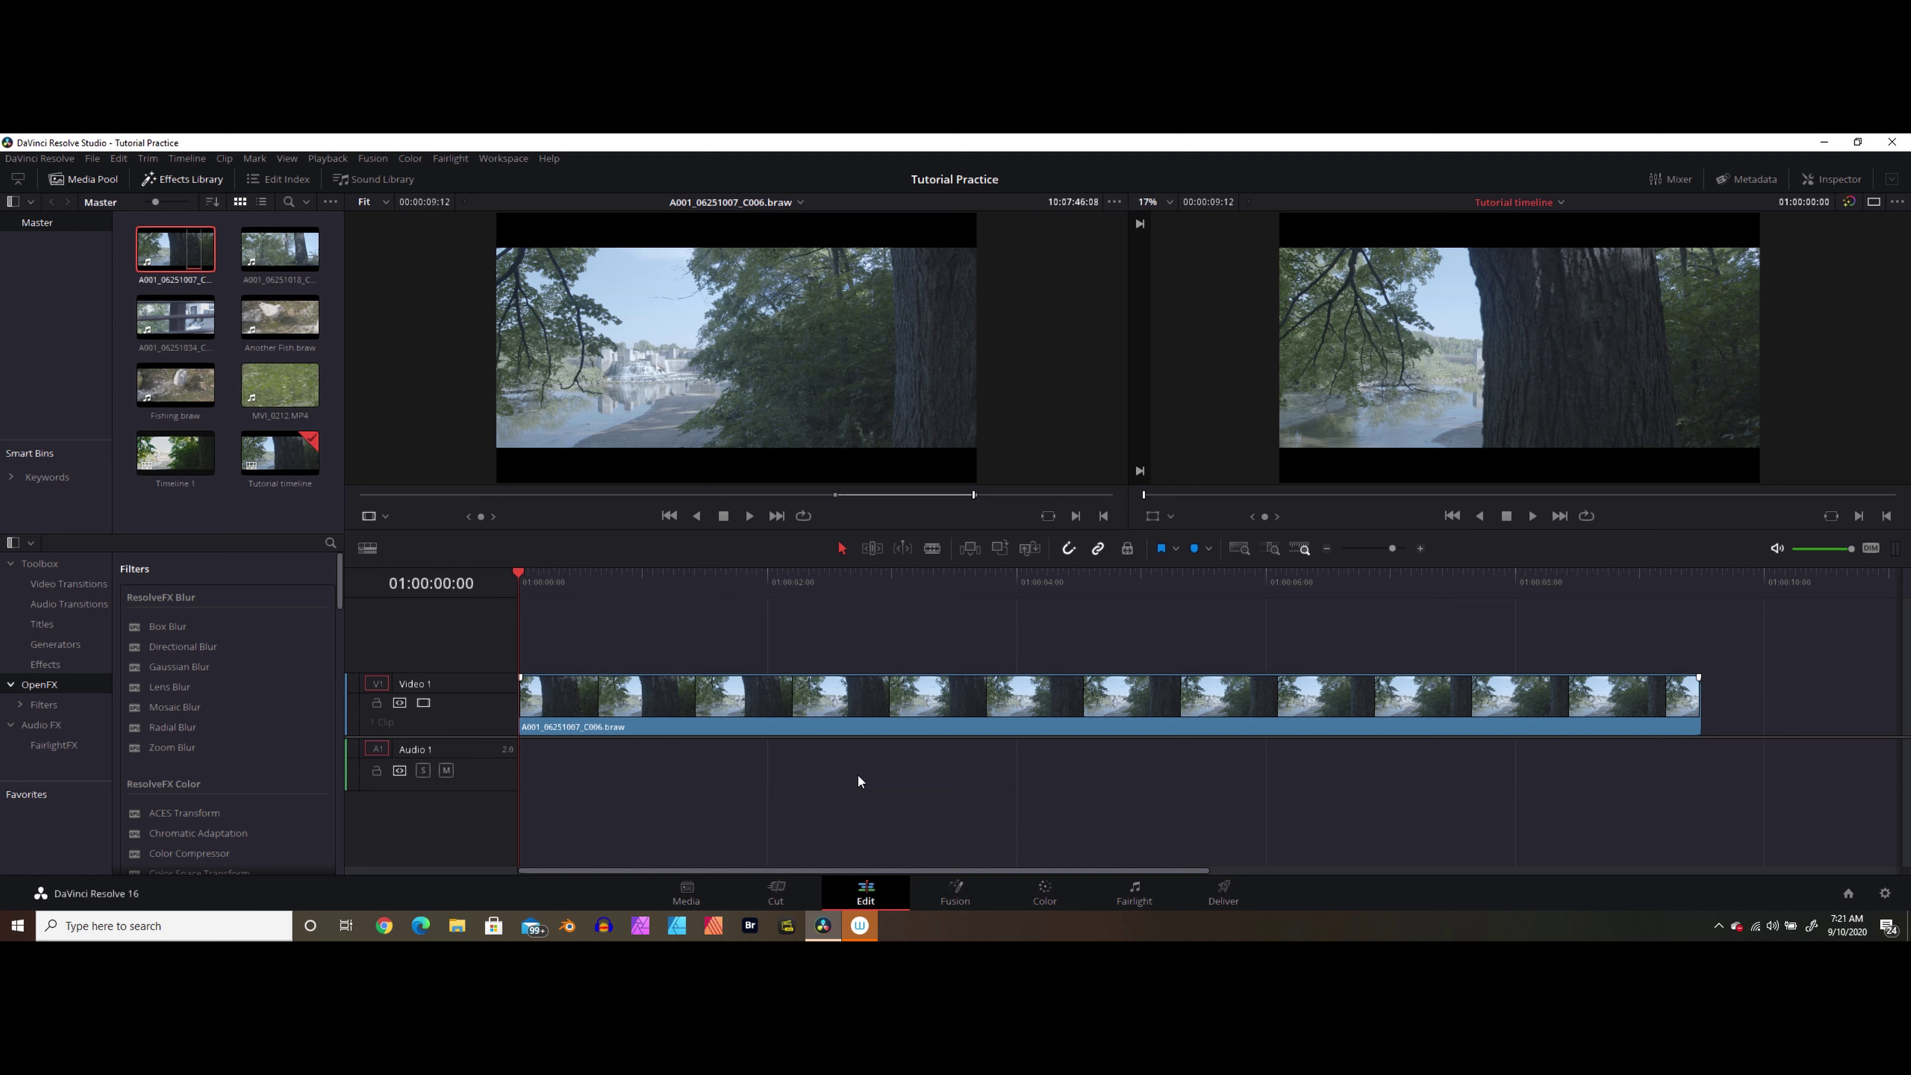
pyautogui.scroll(-1, 839, 775)
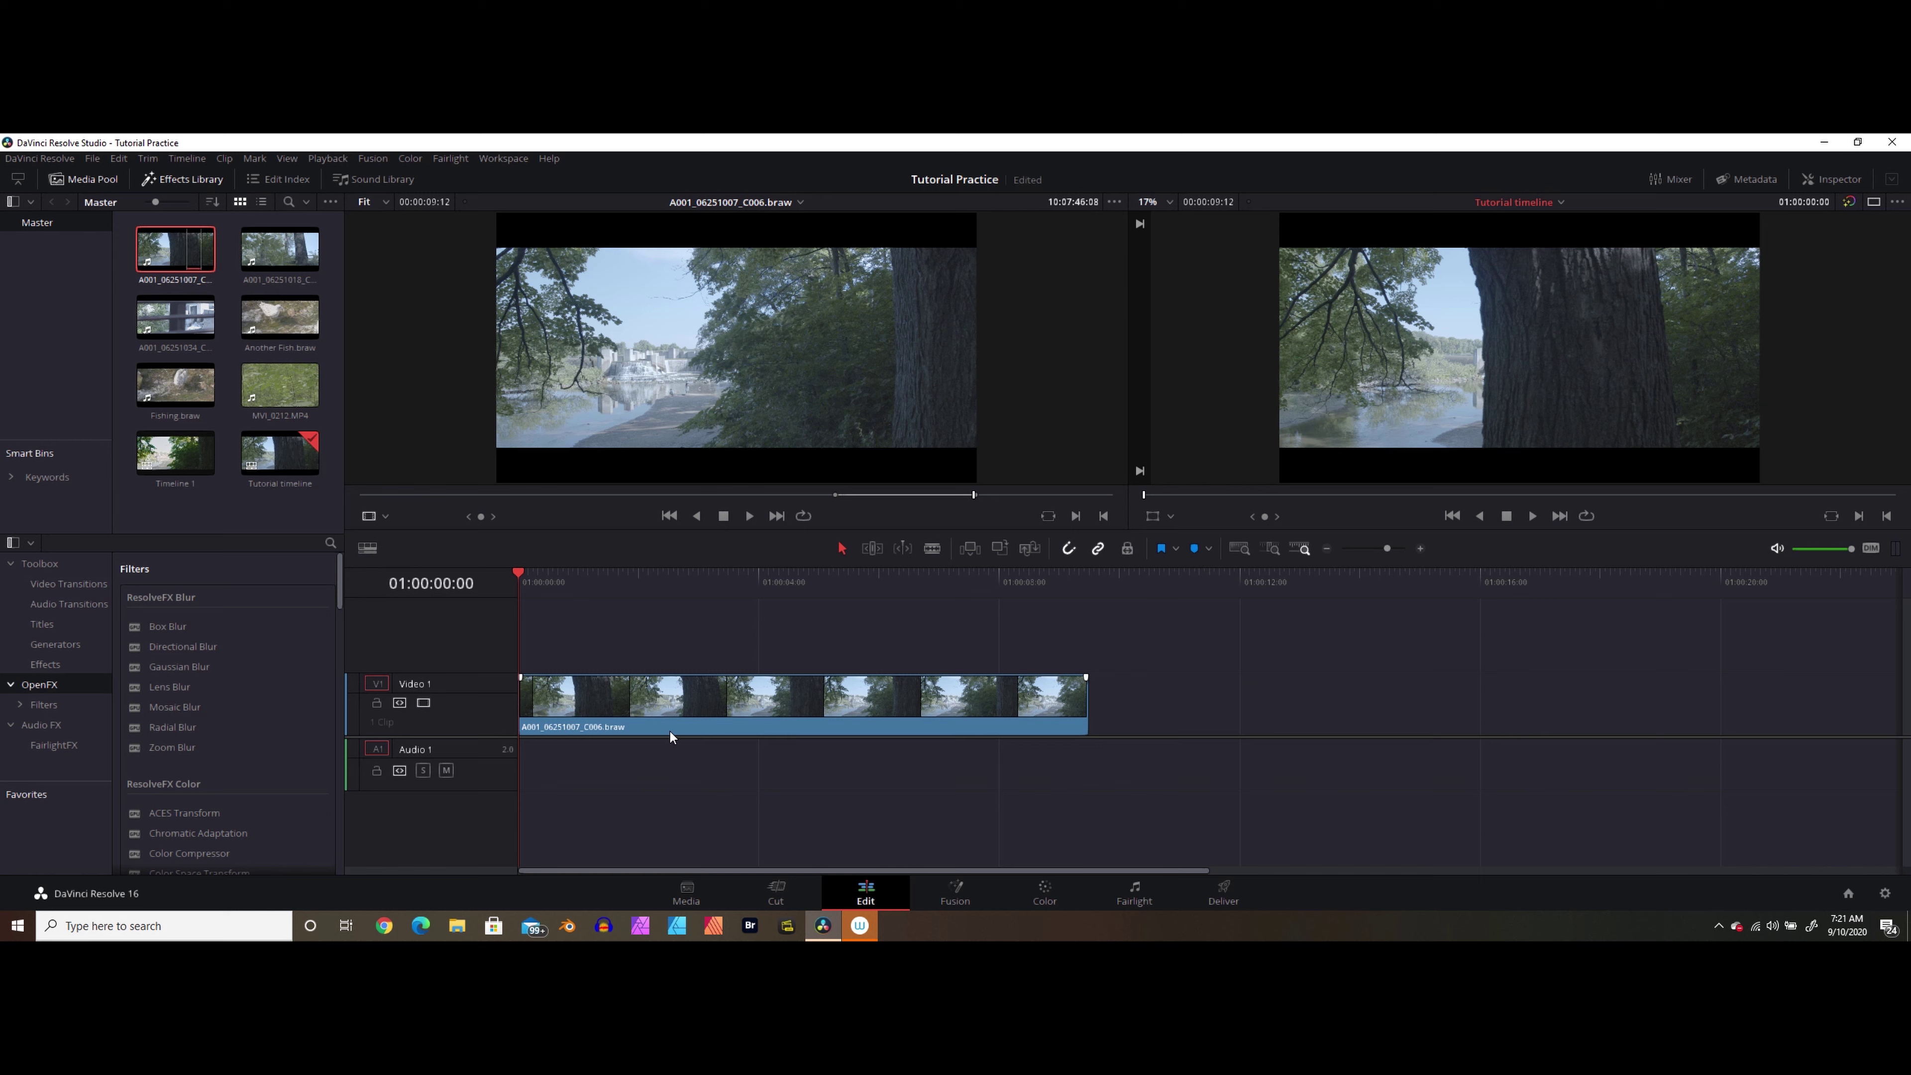
pyautogui.click(667, 707)
# Show retime controls on the Video 1 clip at 100% and play to 01:00:01:21.
pyautogui.rightClick(751, 714)
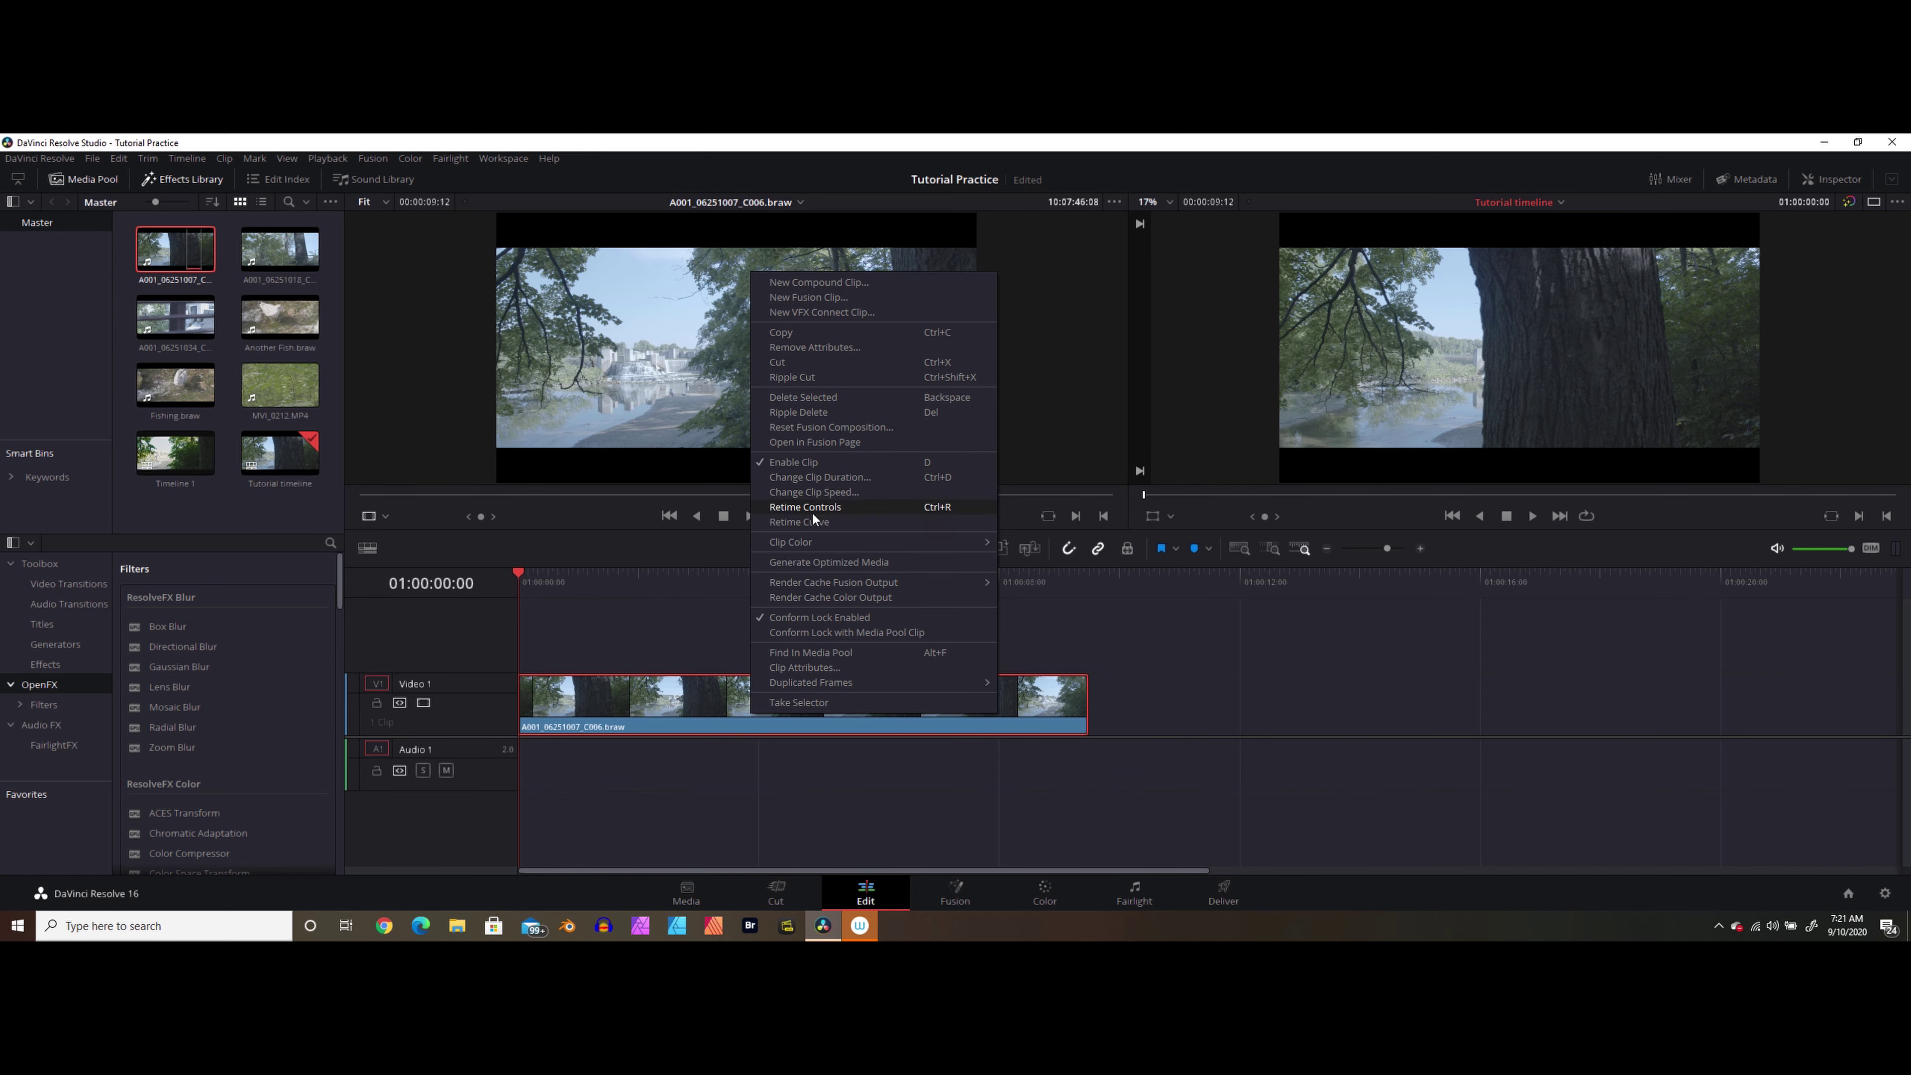
pyautogui.click(852, 834)
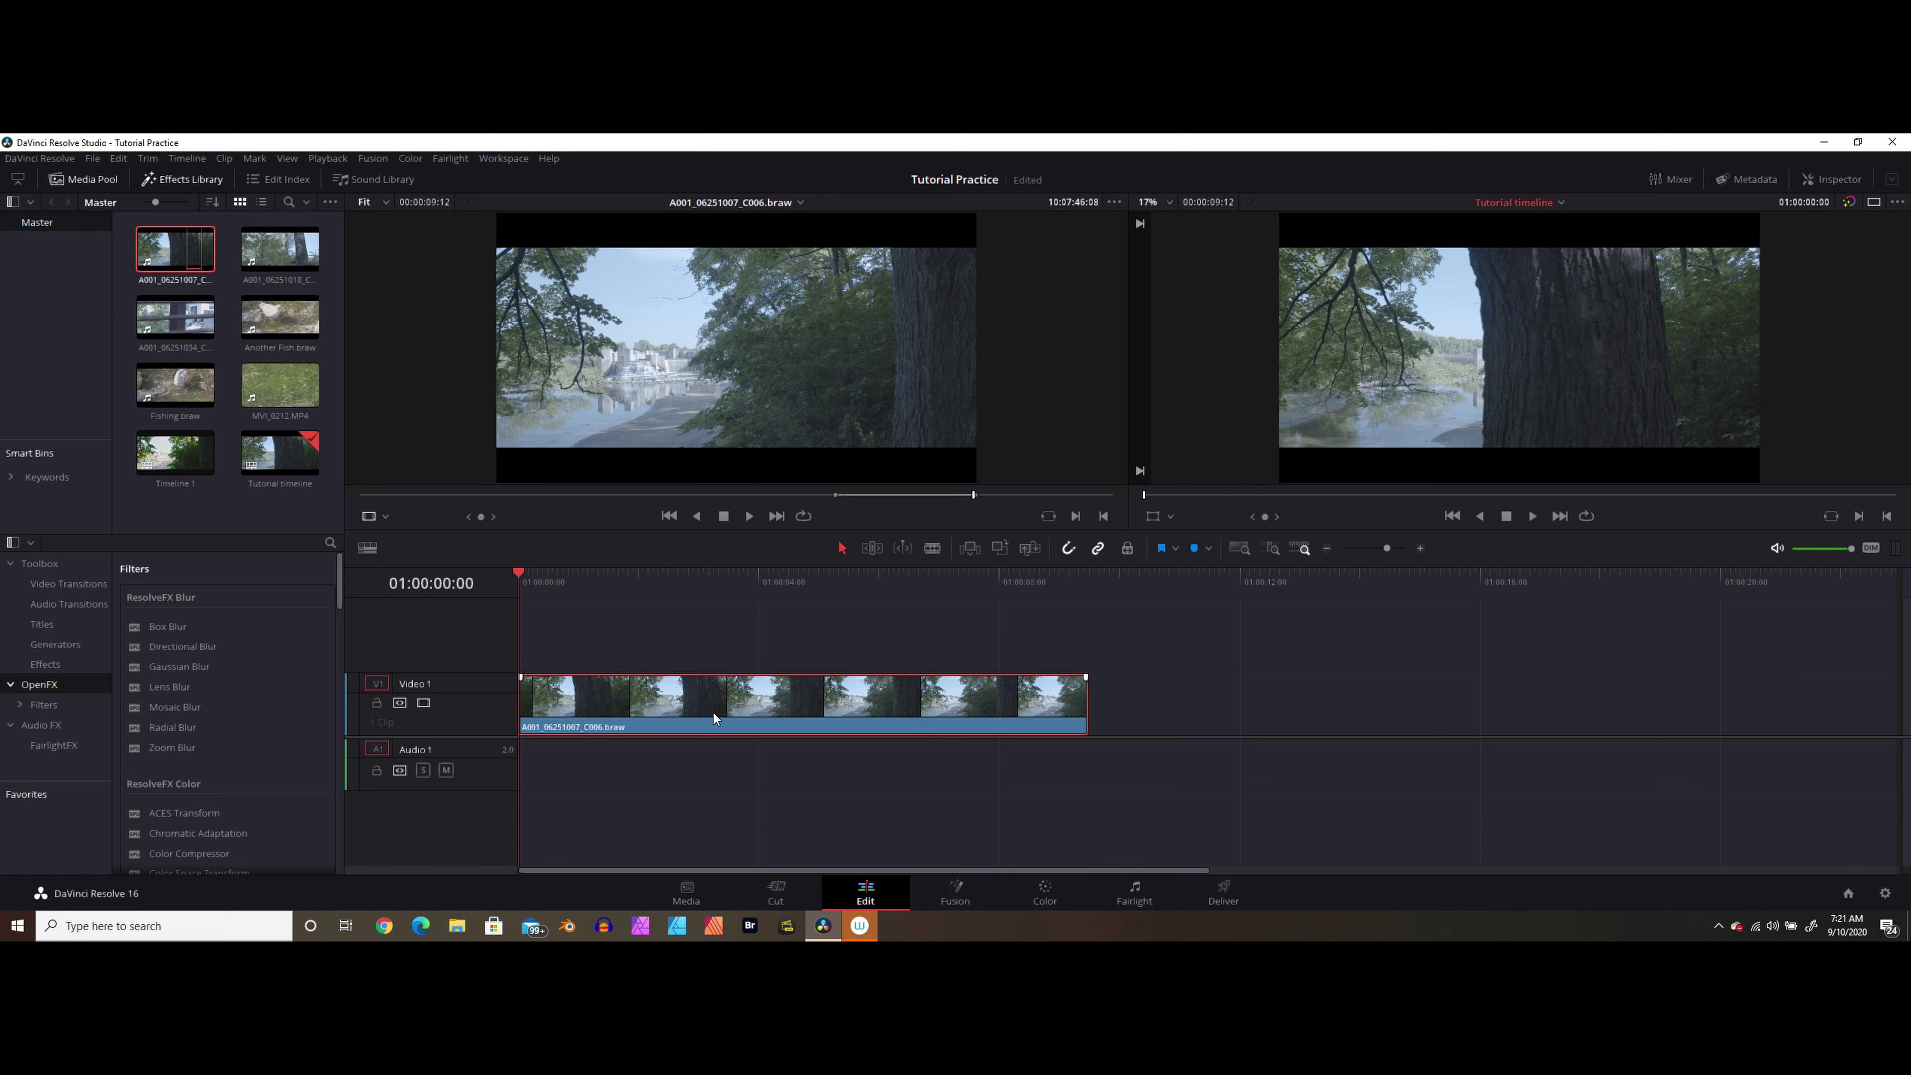
pyautogui.hotkey('ctrl', 'r')
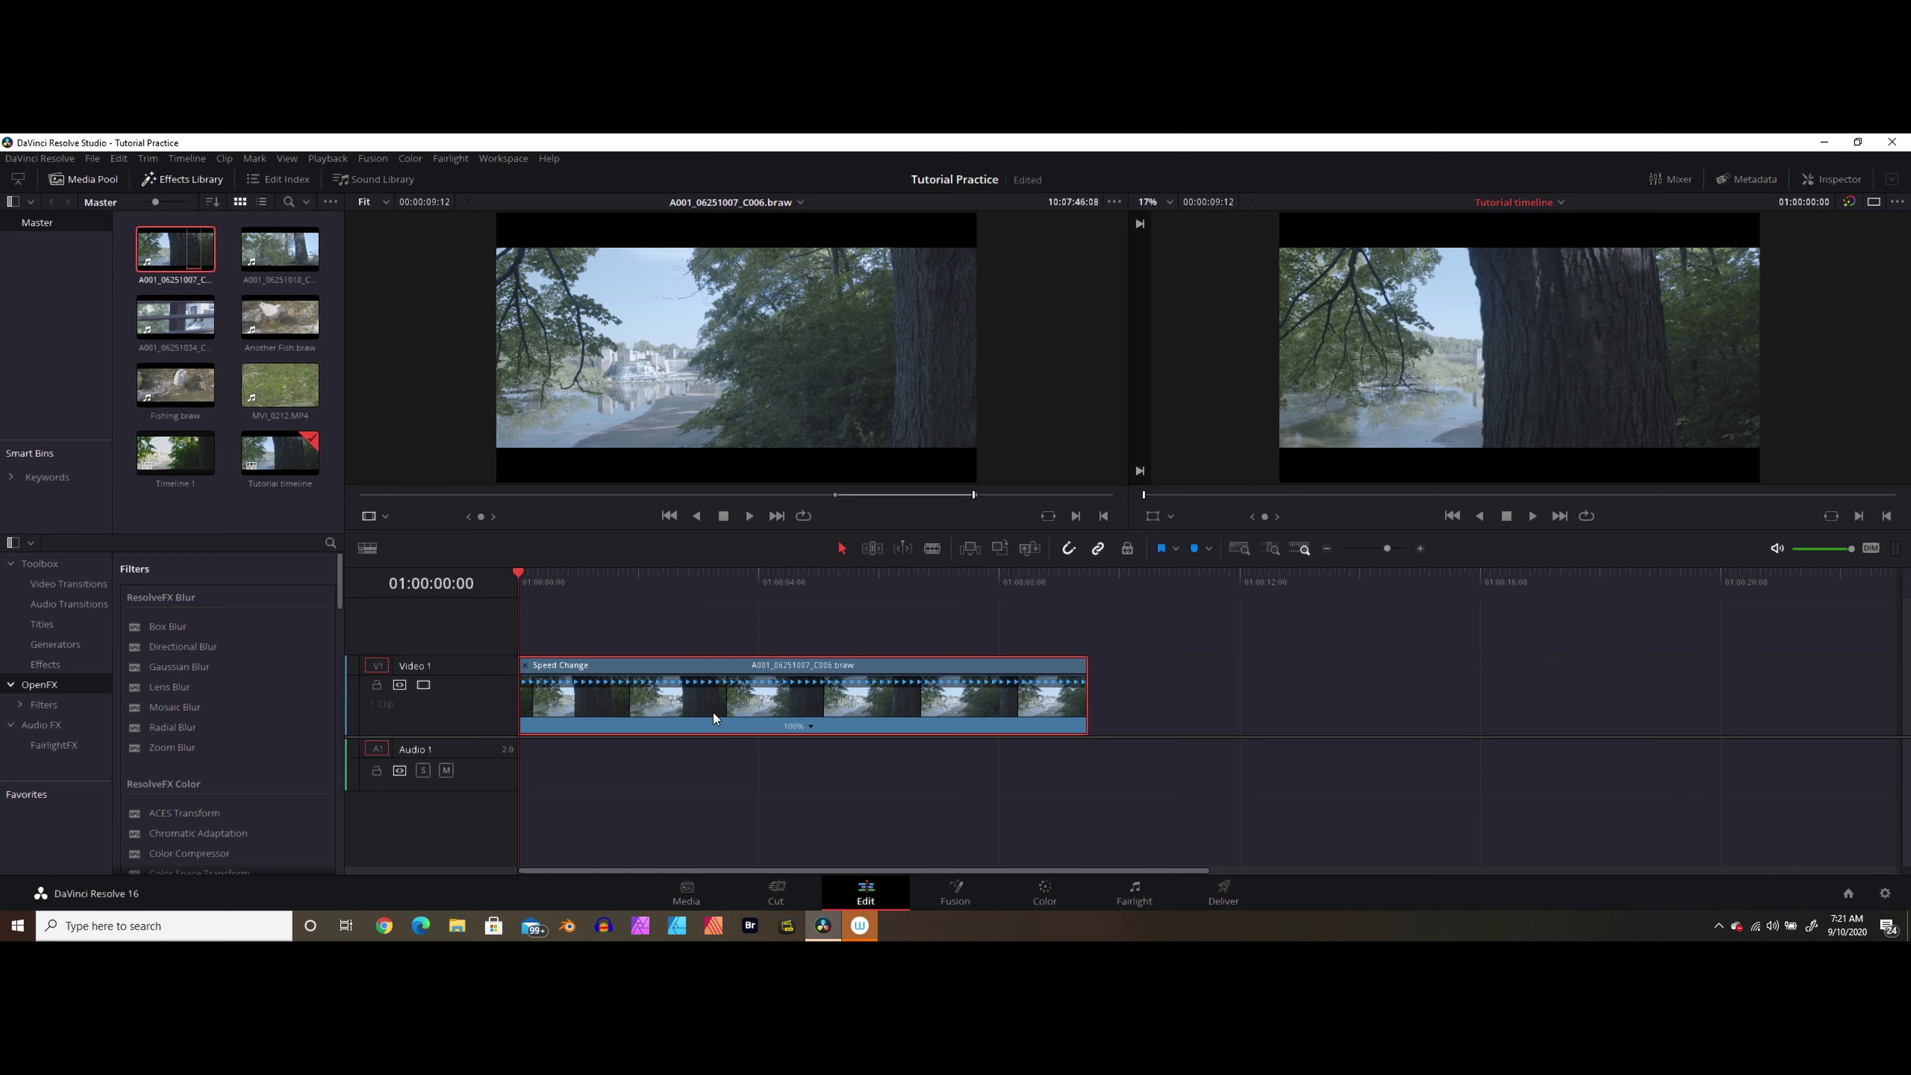
pyautogui.click(577, 714)
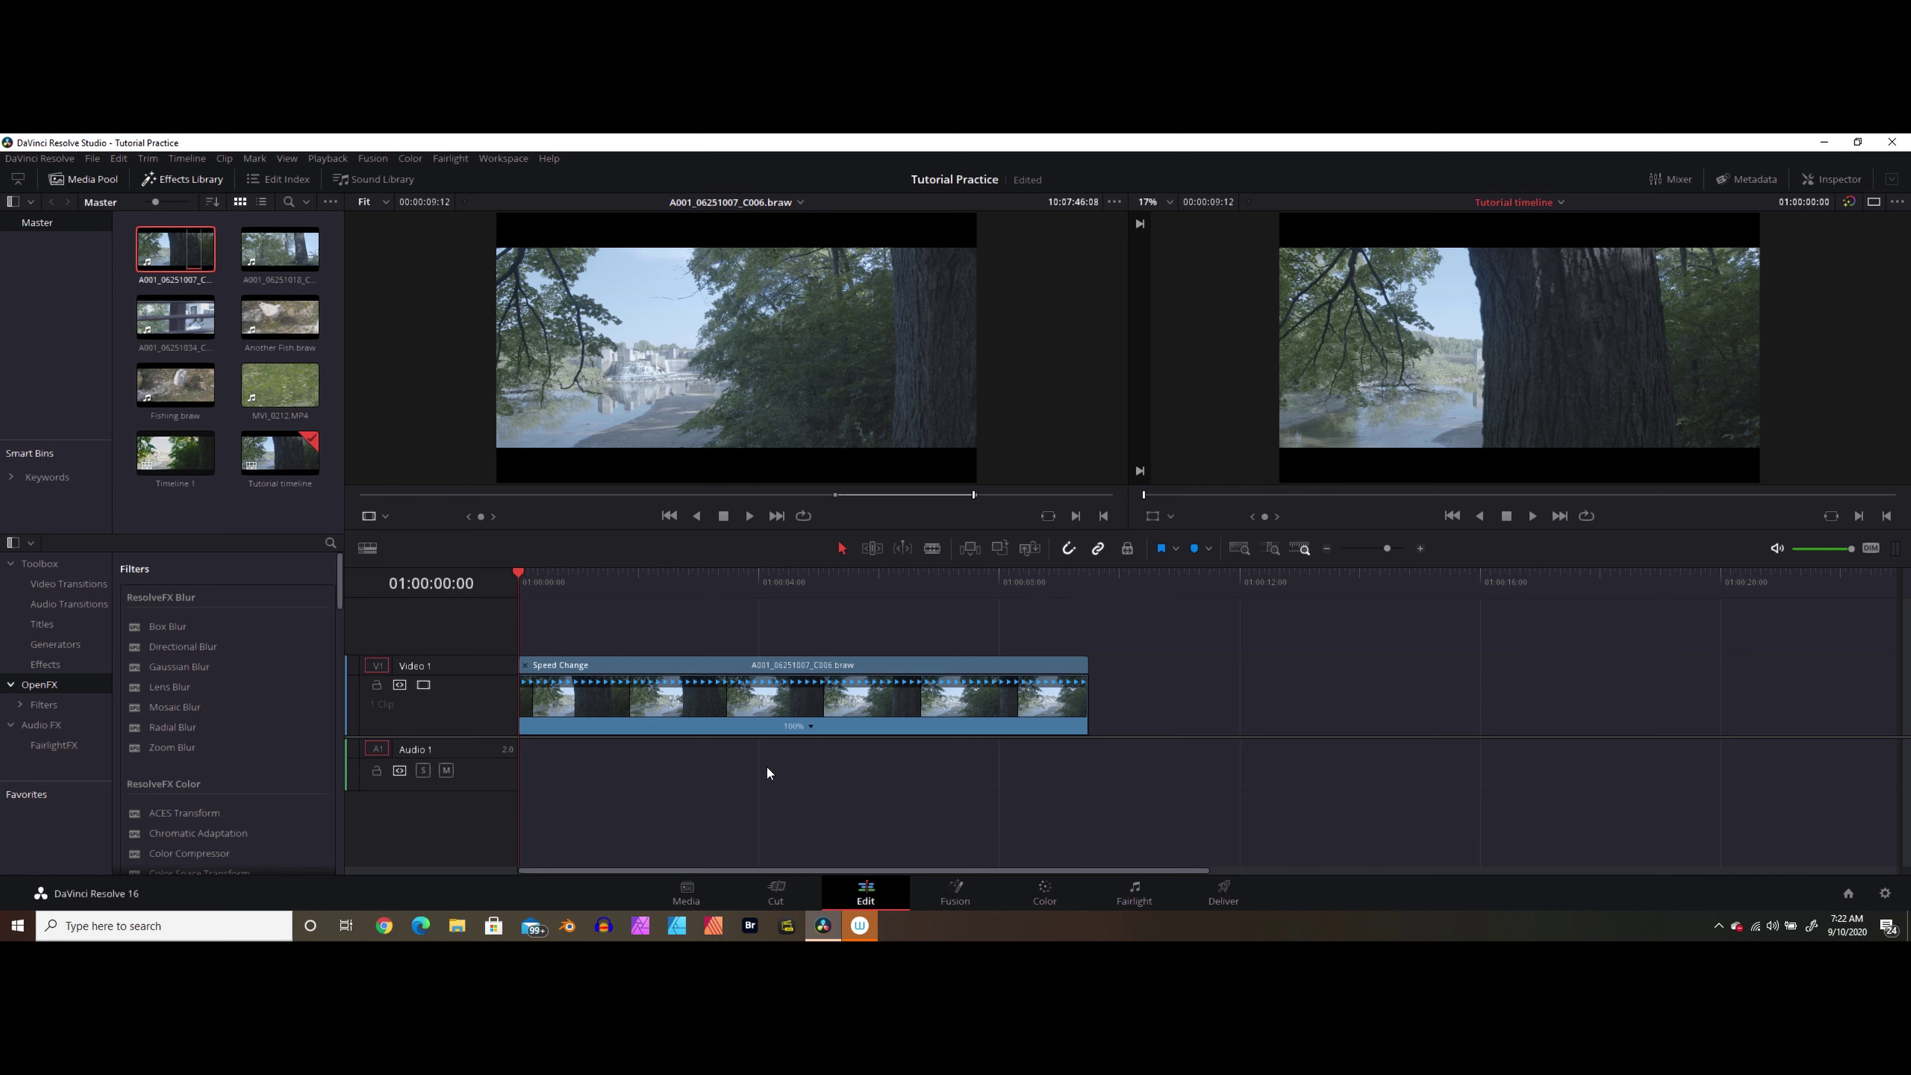
pyautogui.press('space')
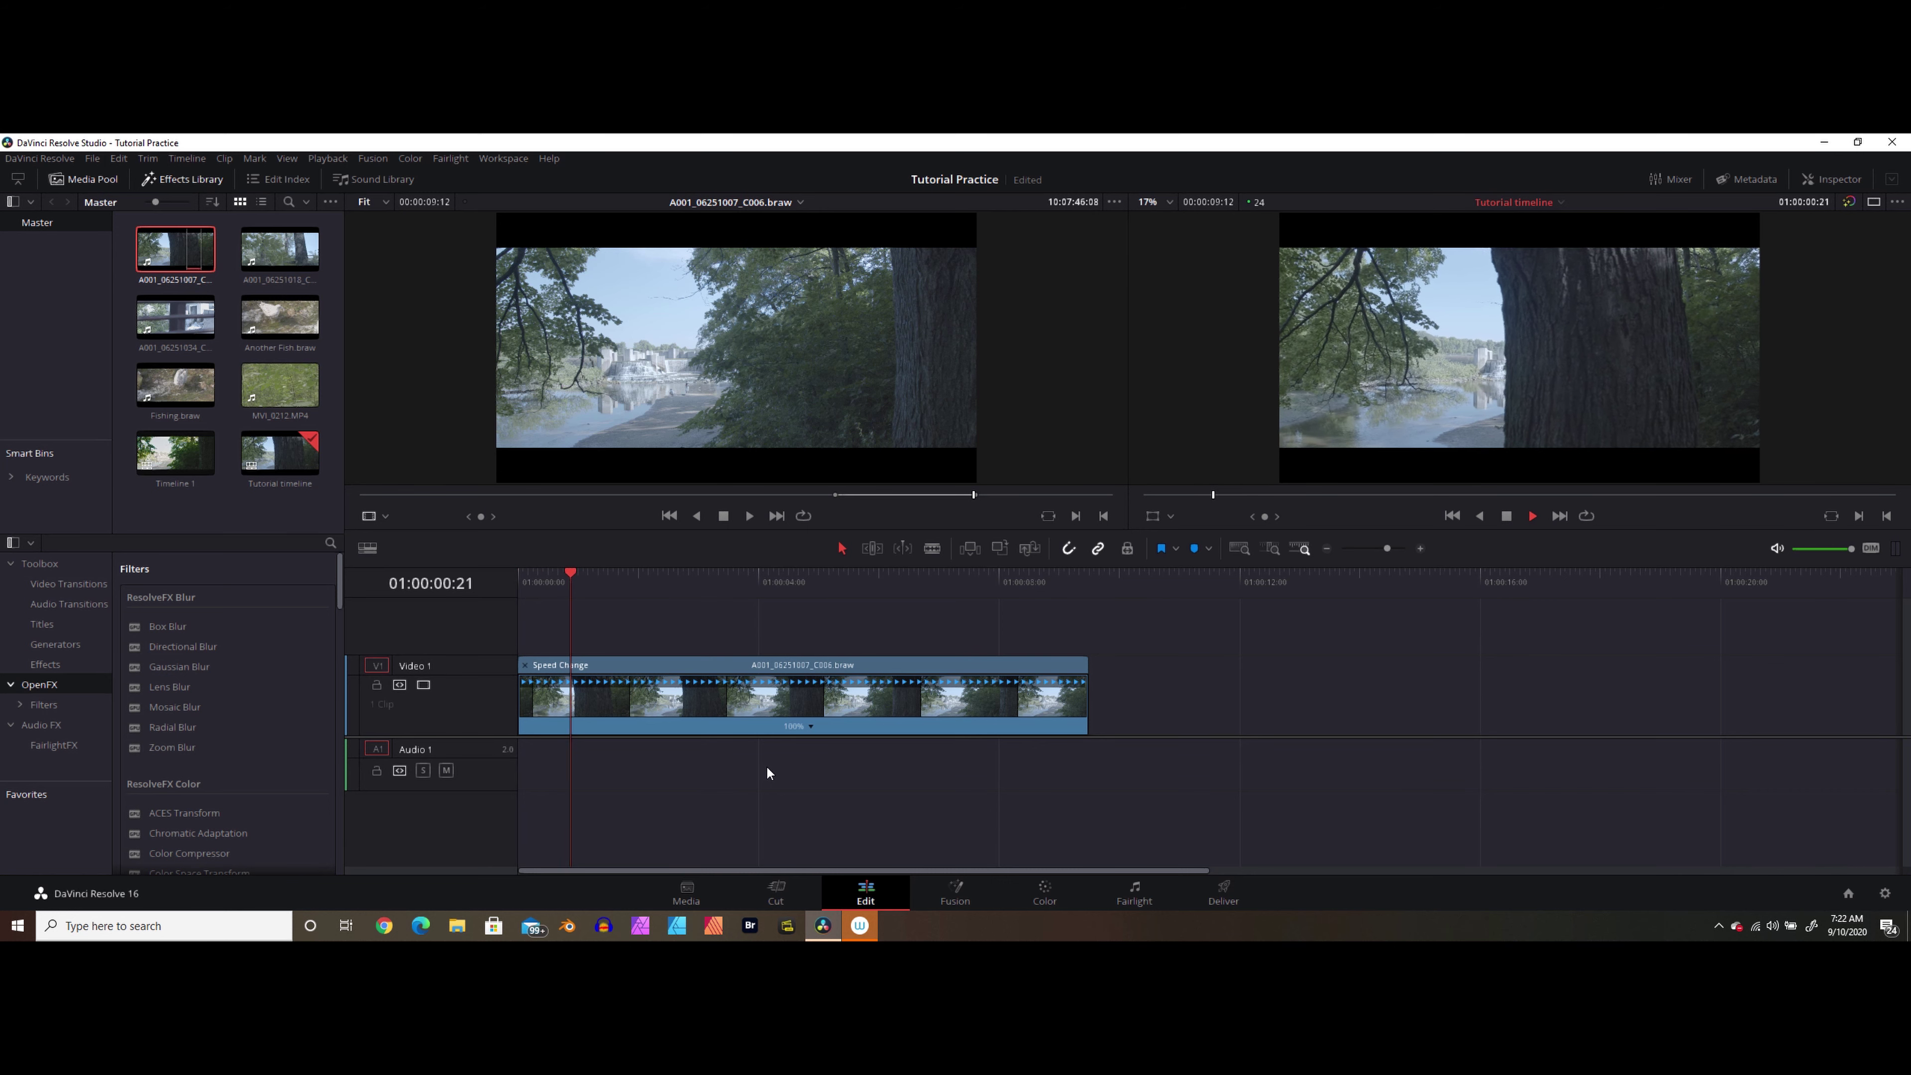
pyautogui.click(753, 724)
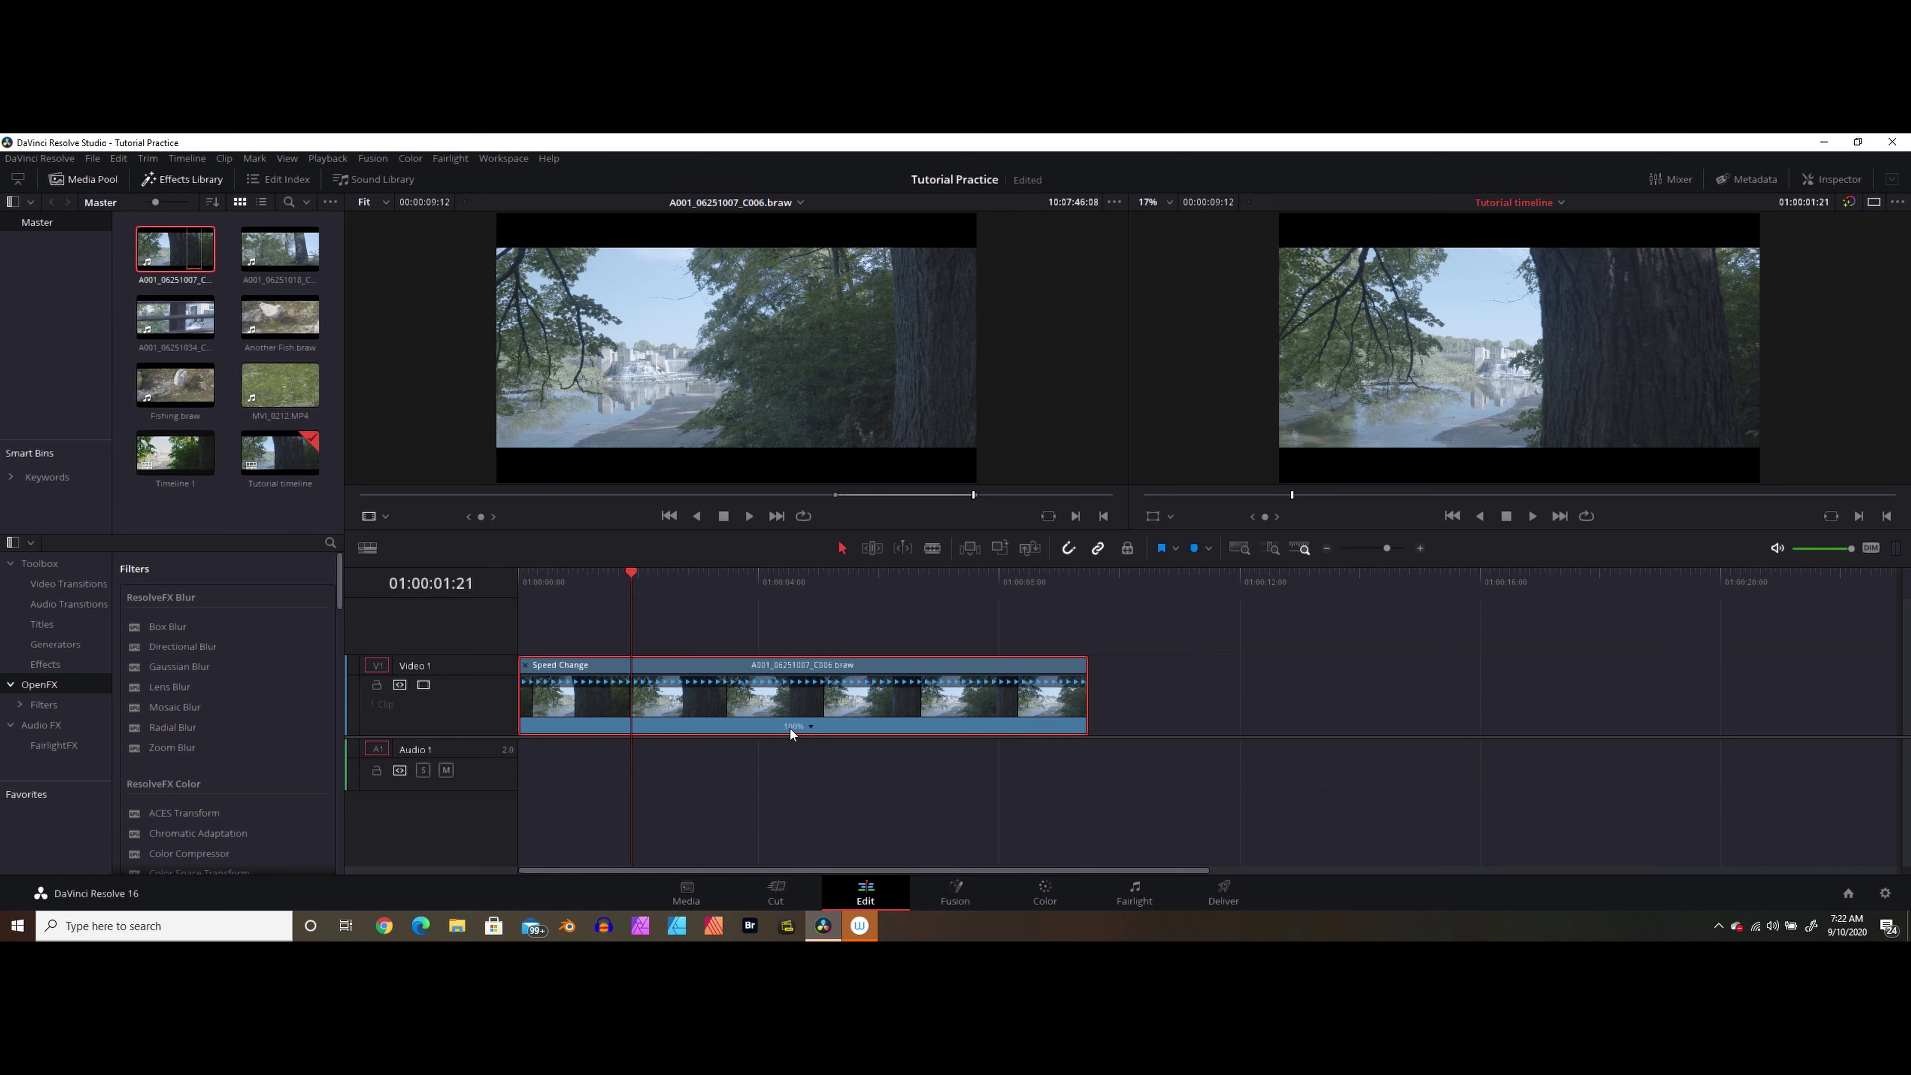
# Add speed points at 01:00:01:21 and 01:00:06:15 on the clip's speed bar.
pyautogui.rightClick(809, 727)
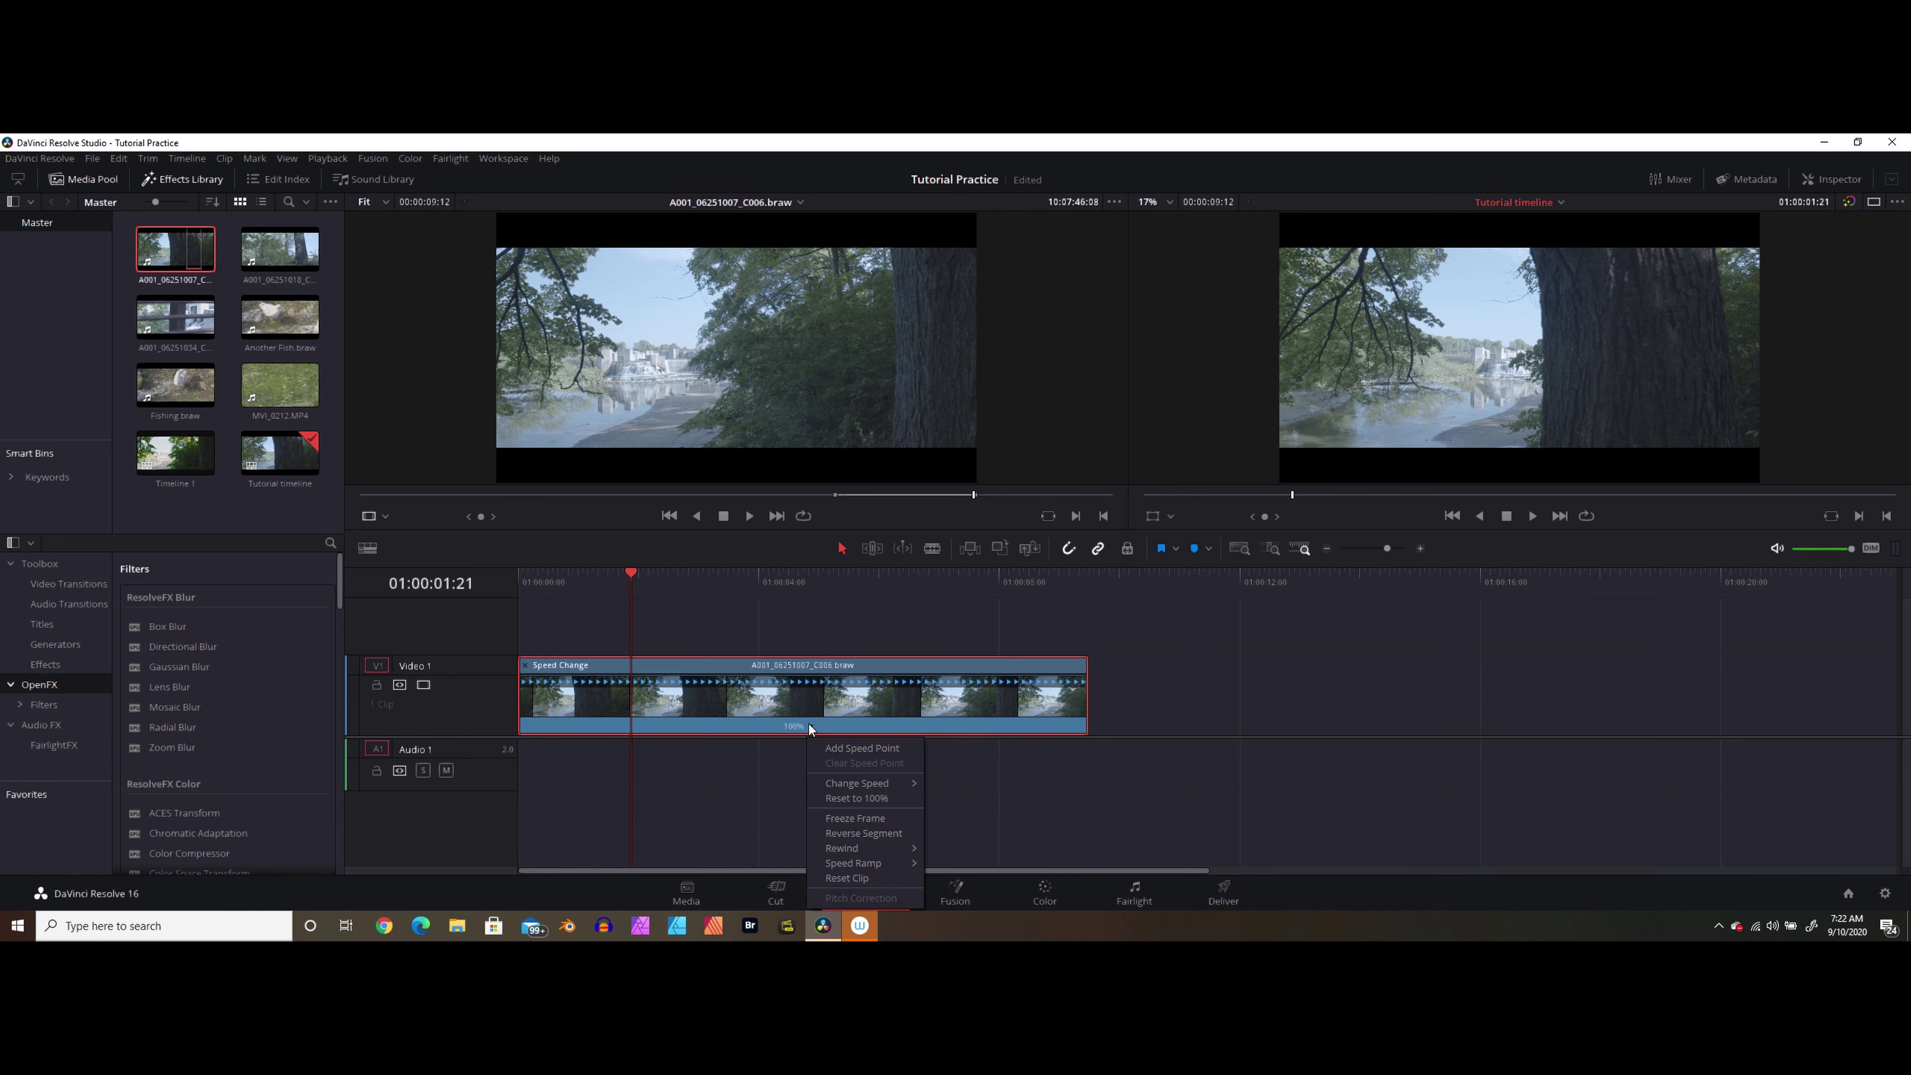
pyautogui.click(853, 748)
pyautogui.click(640, 574)
pyautogui.moveTo(642, 574); pyautogui.dragTo(916, 632)
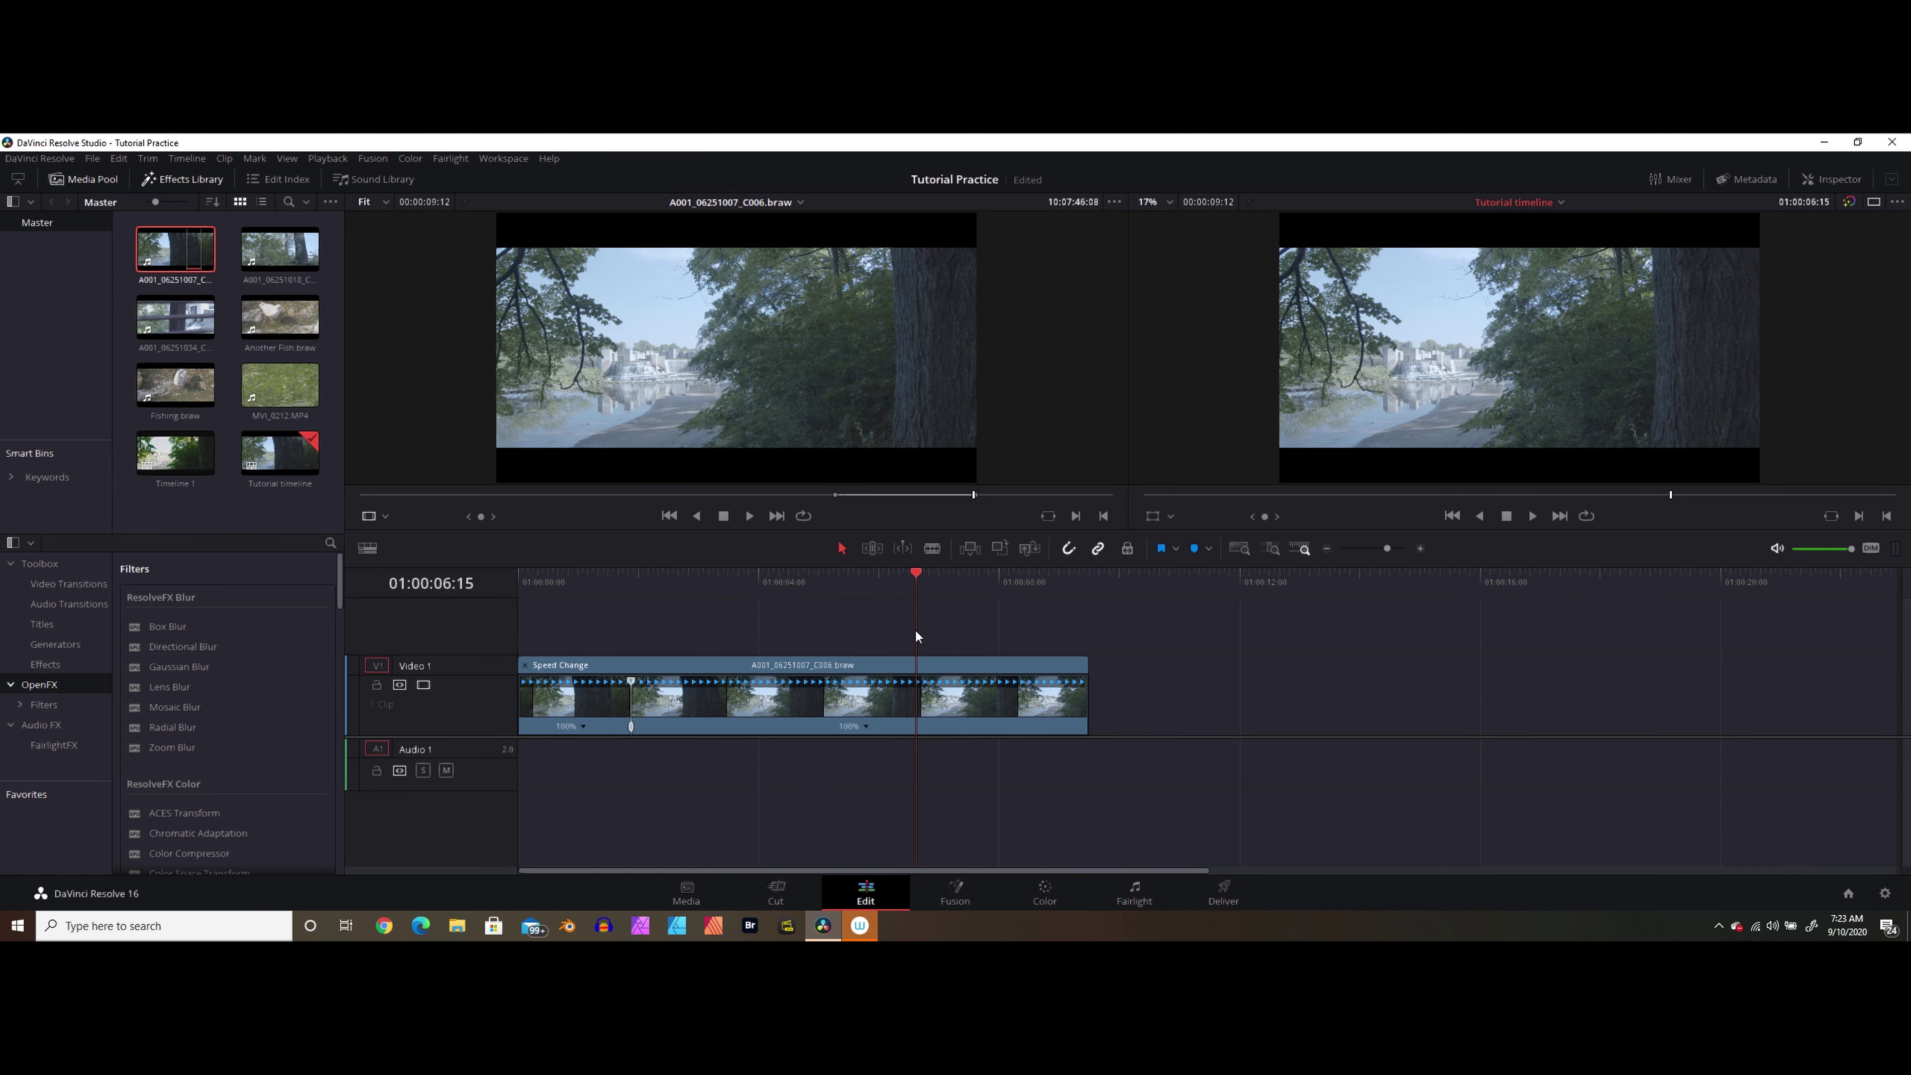
pyautogui.click(867, 726)
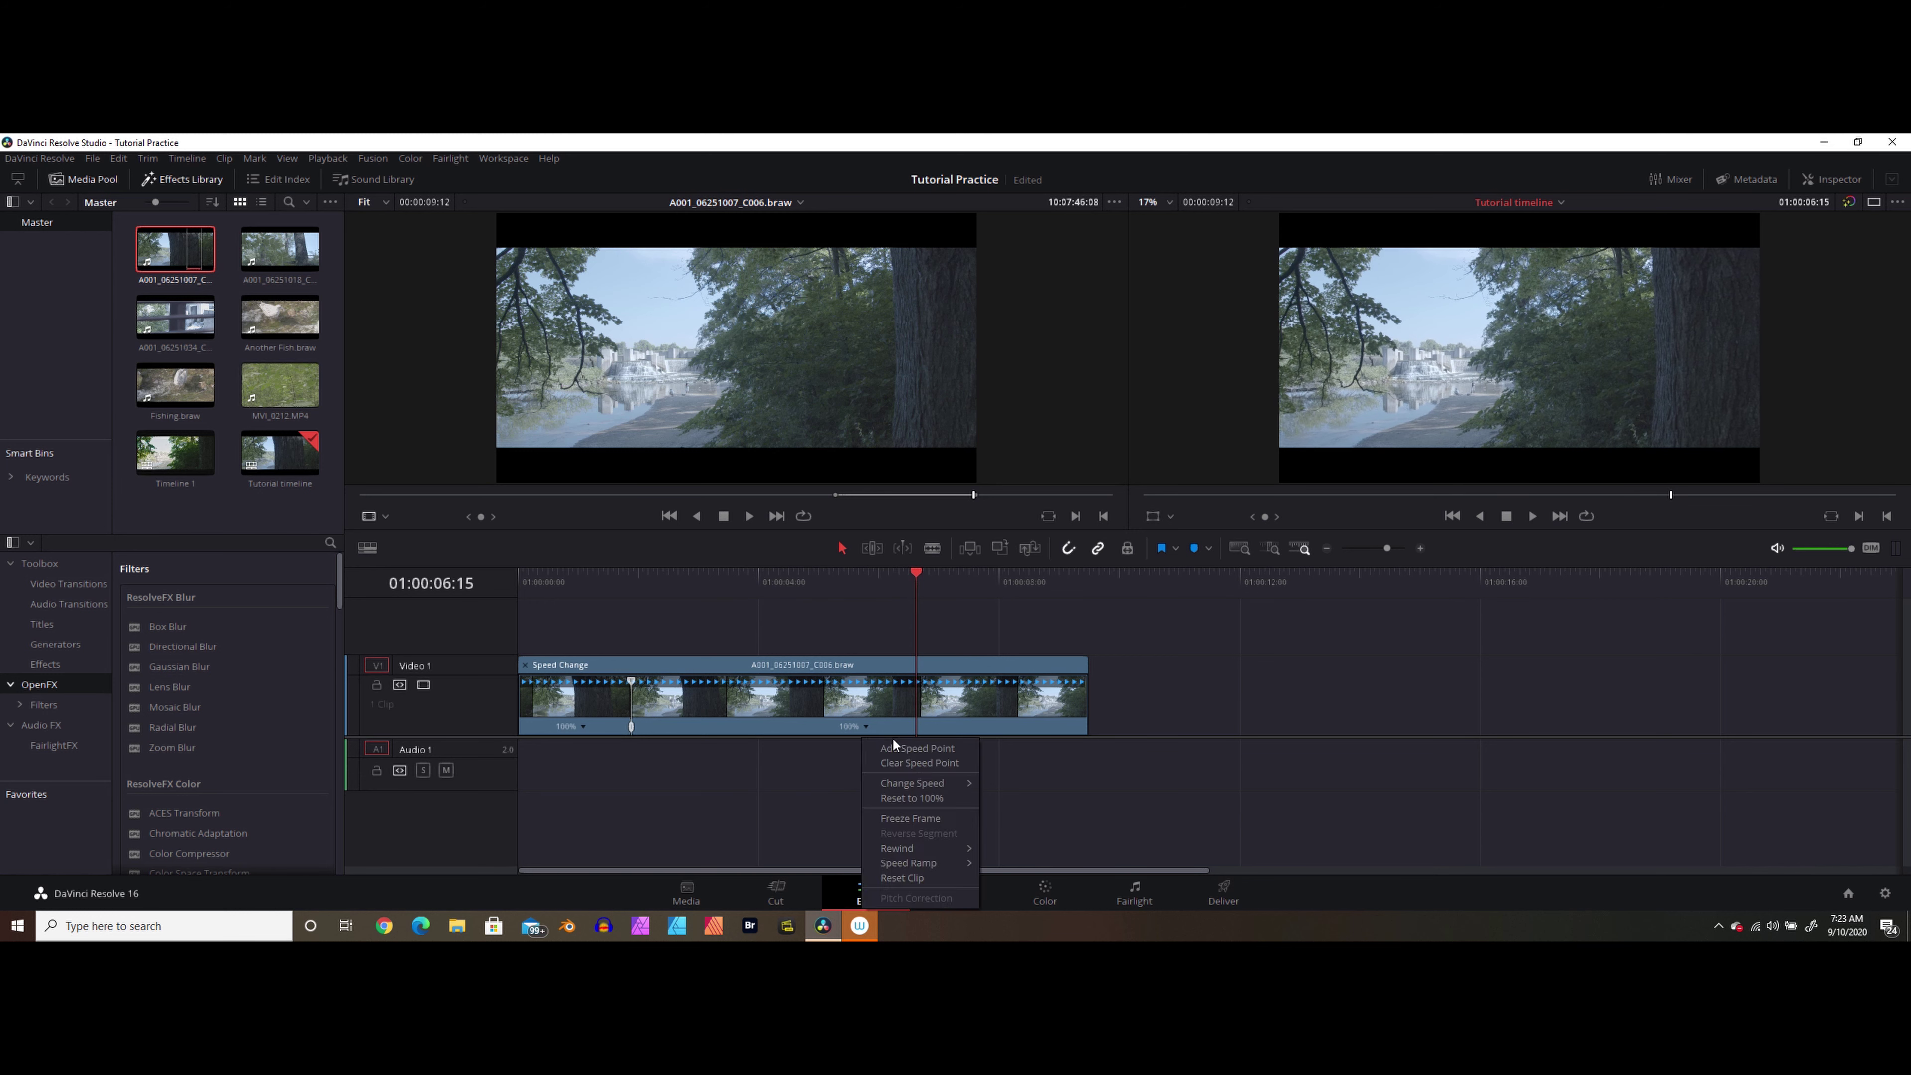
pyautogui.click(913, 749)
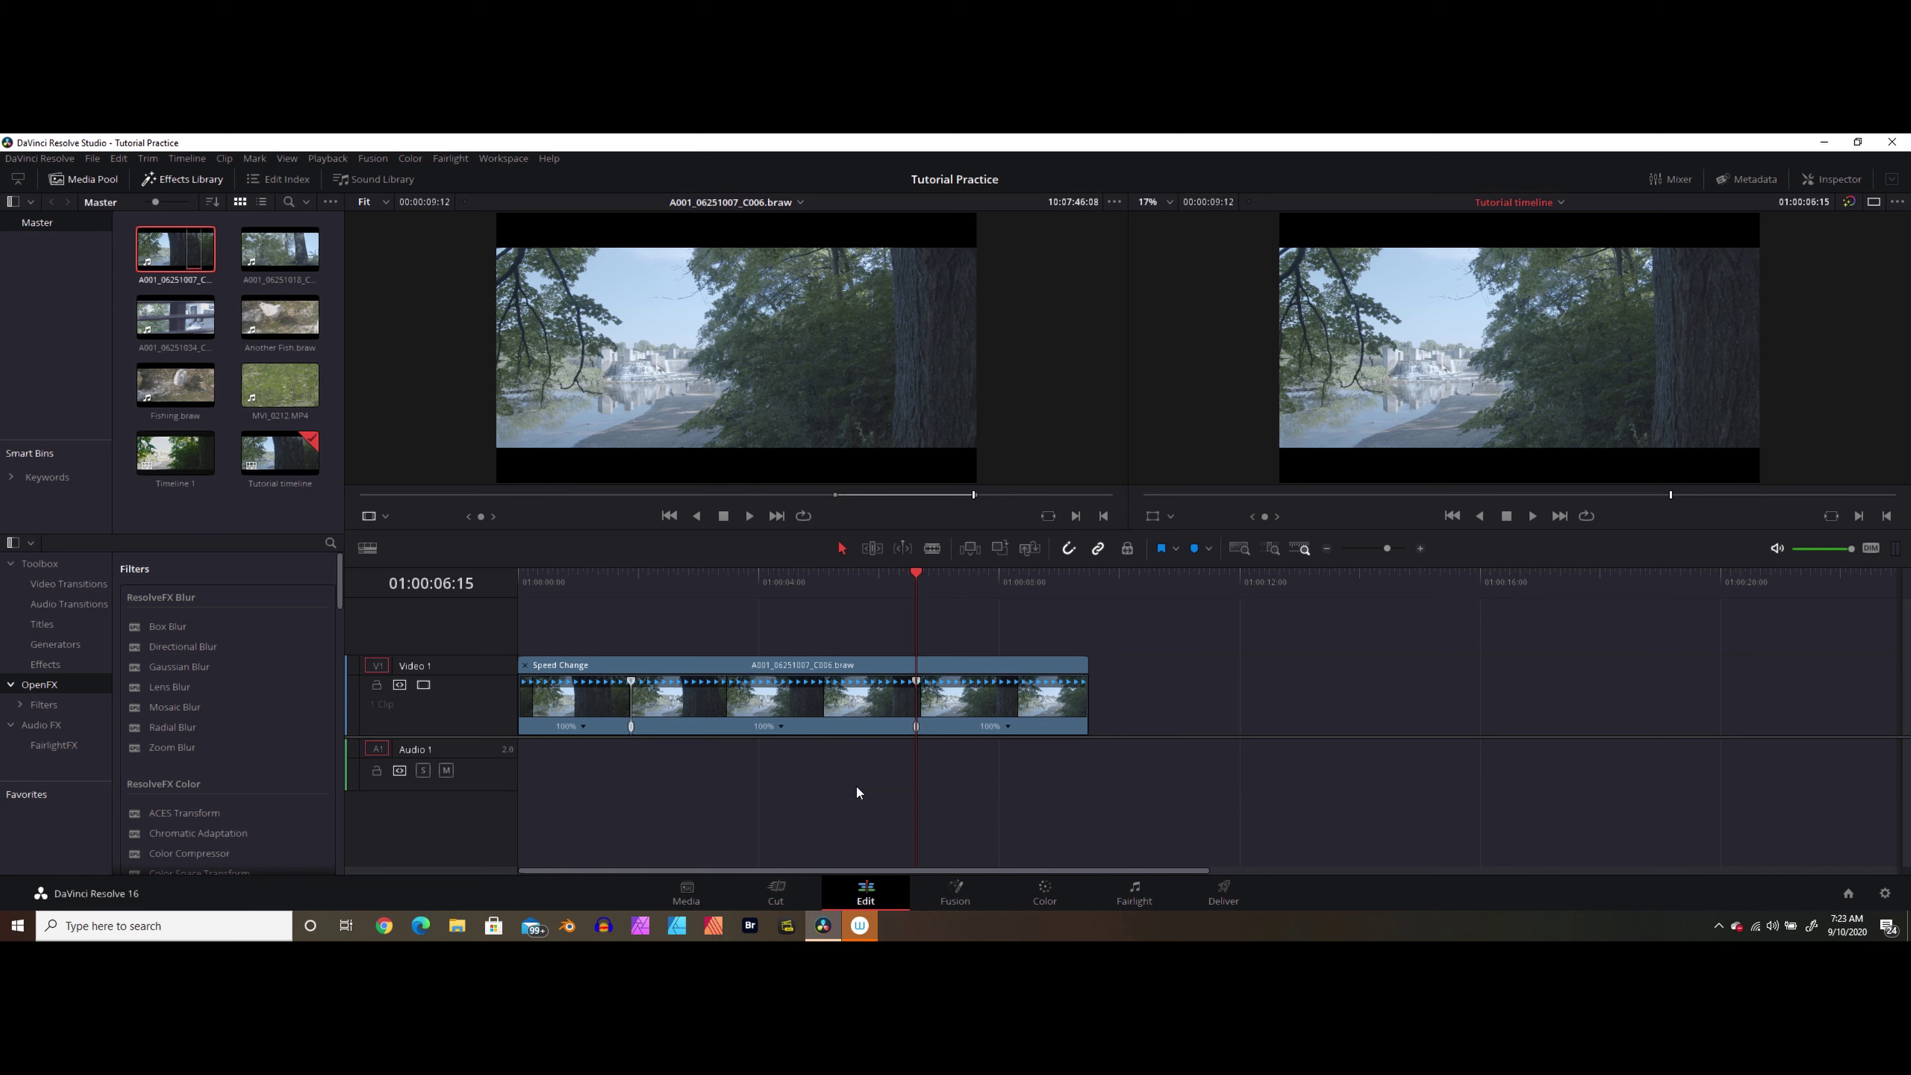
# Set the clip's middle speed section to 800%.
pyautogui.click(780, 725)
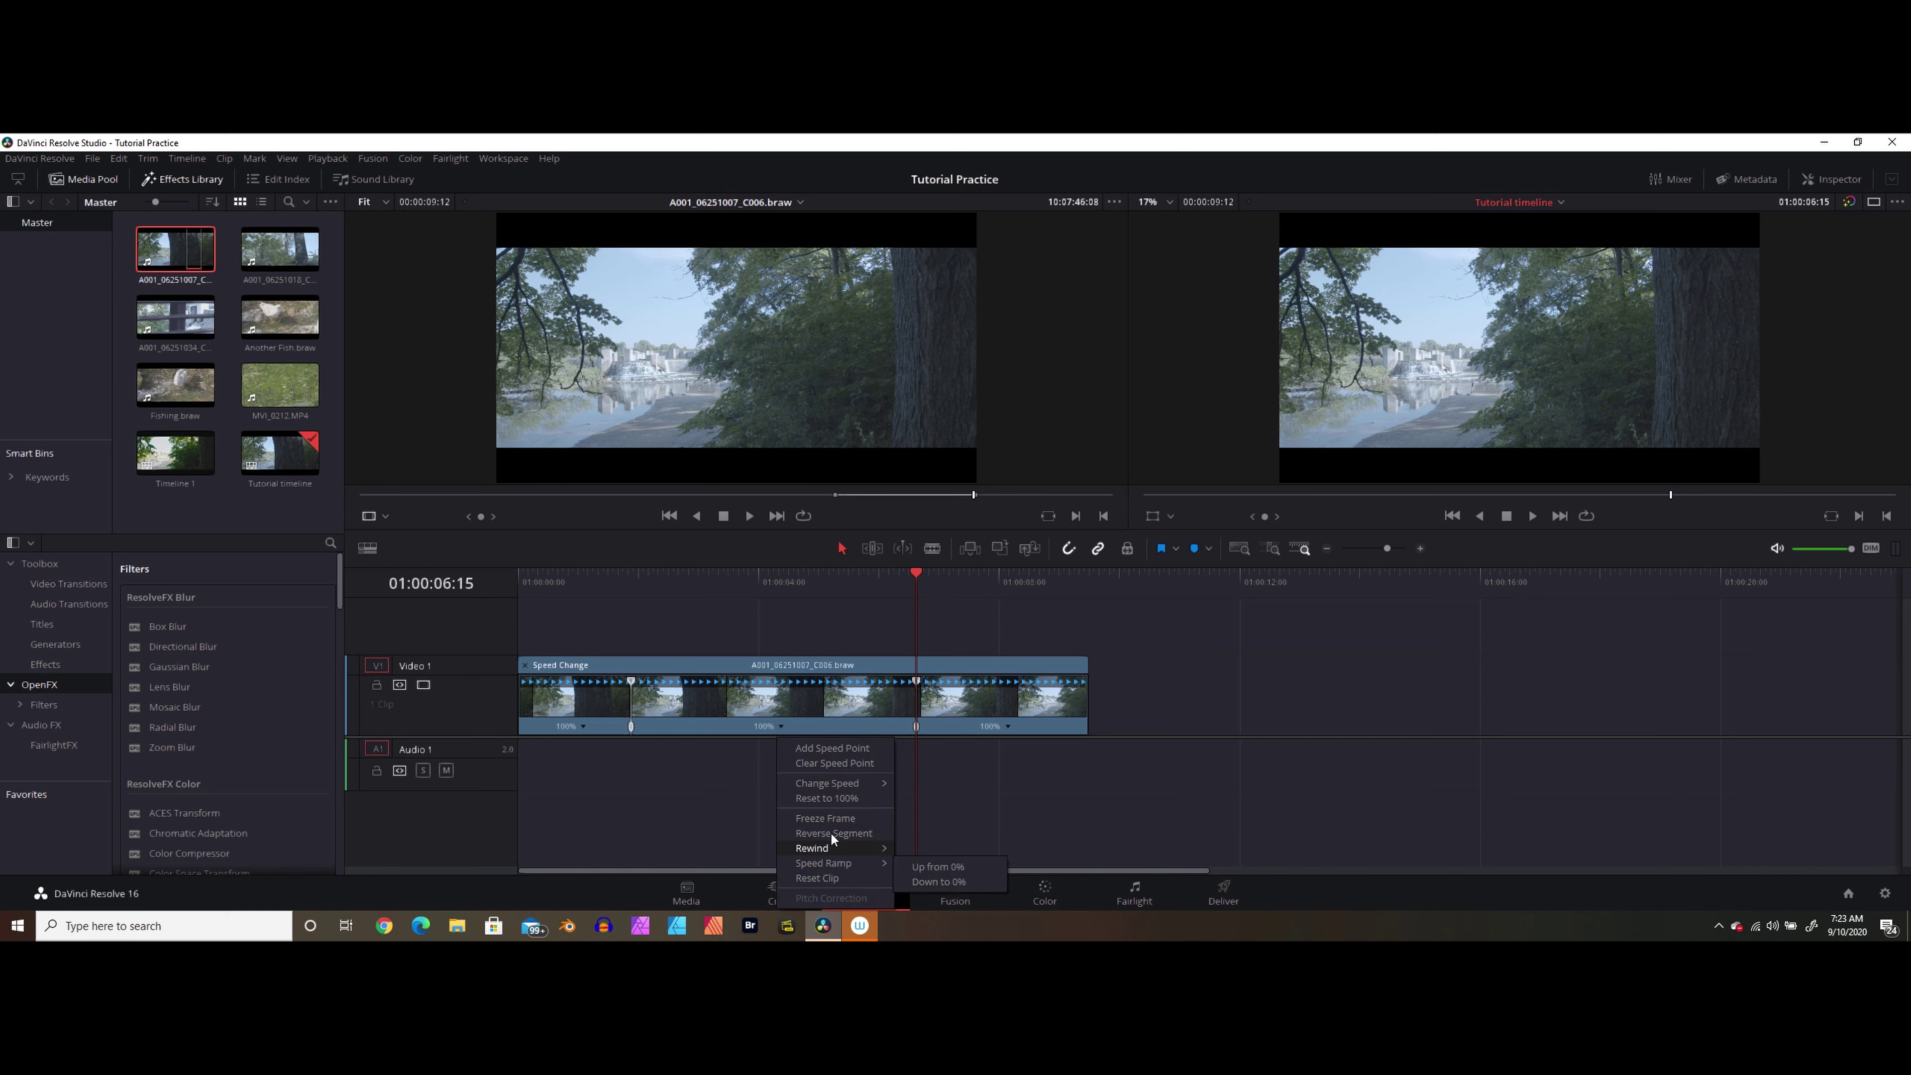
pyautogui.moveTo(851, 783)
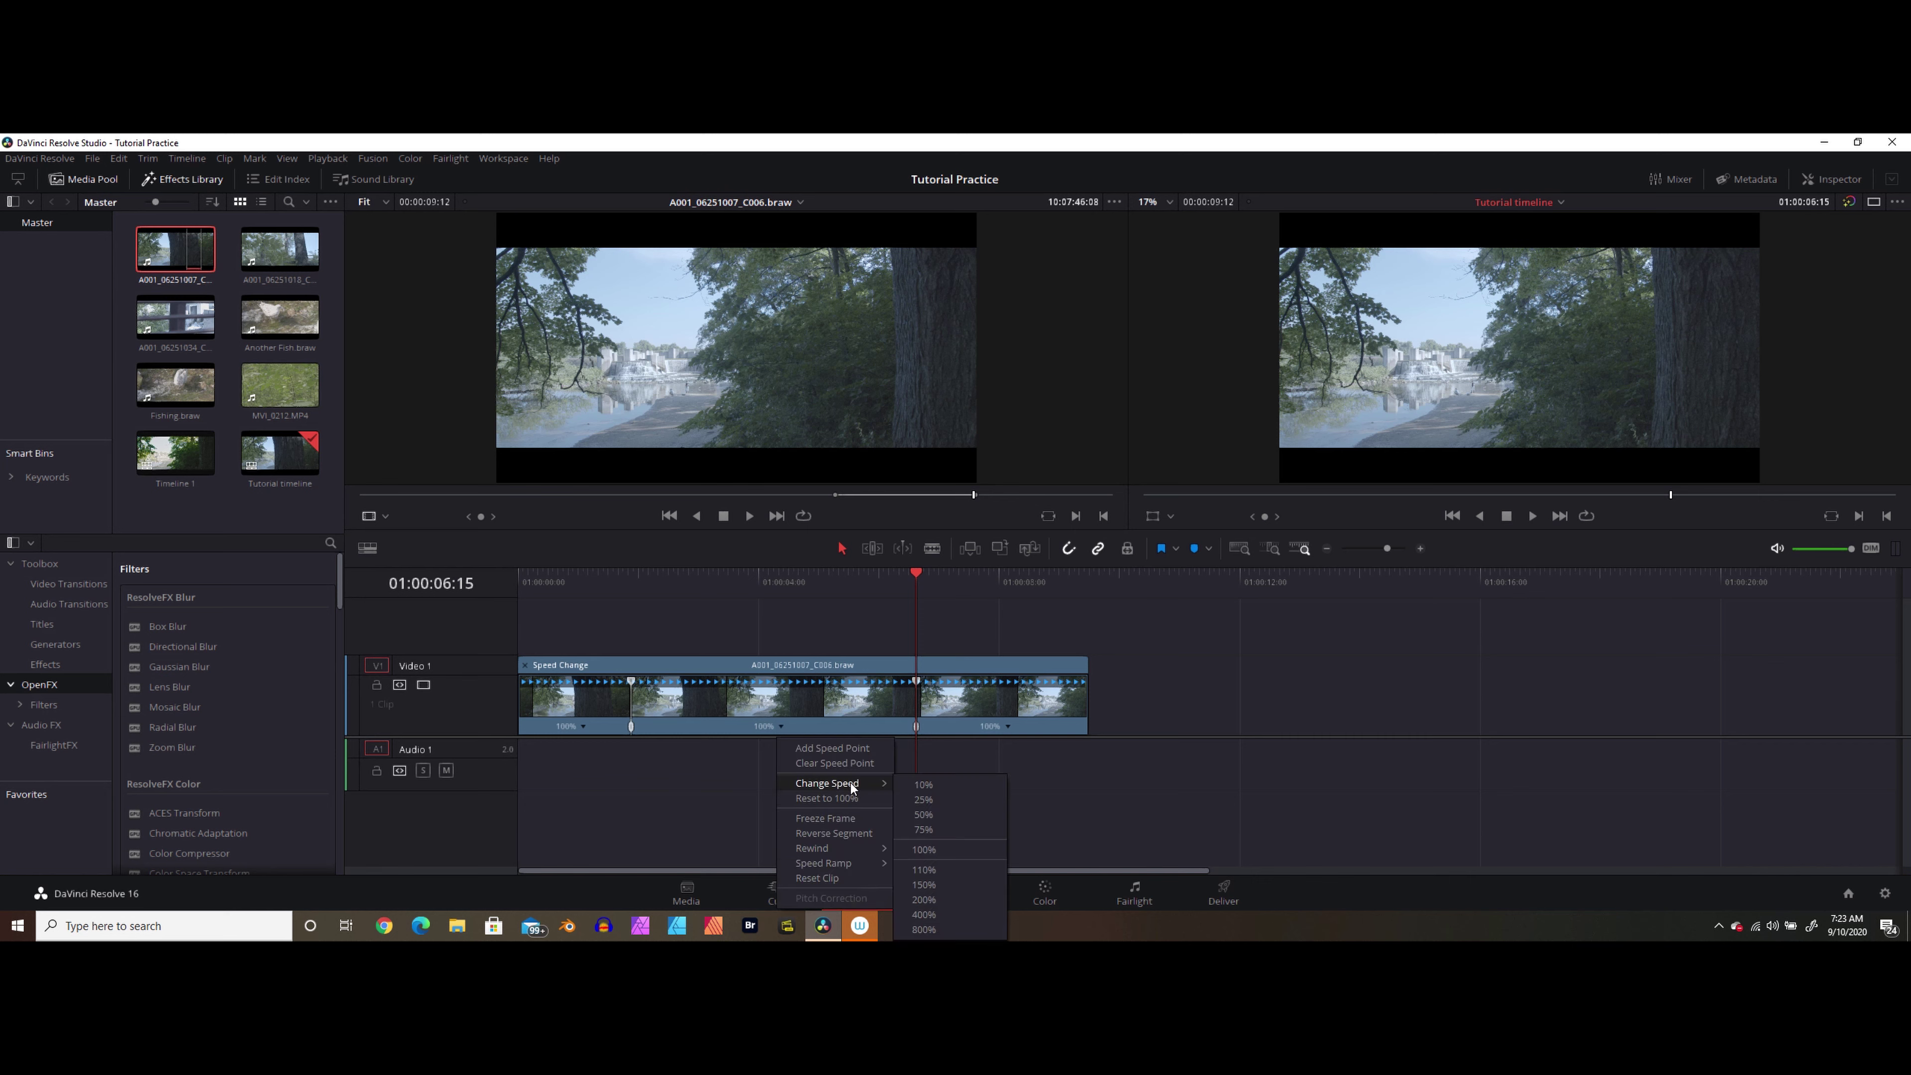
pyautogui.click(944, 924)
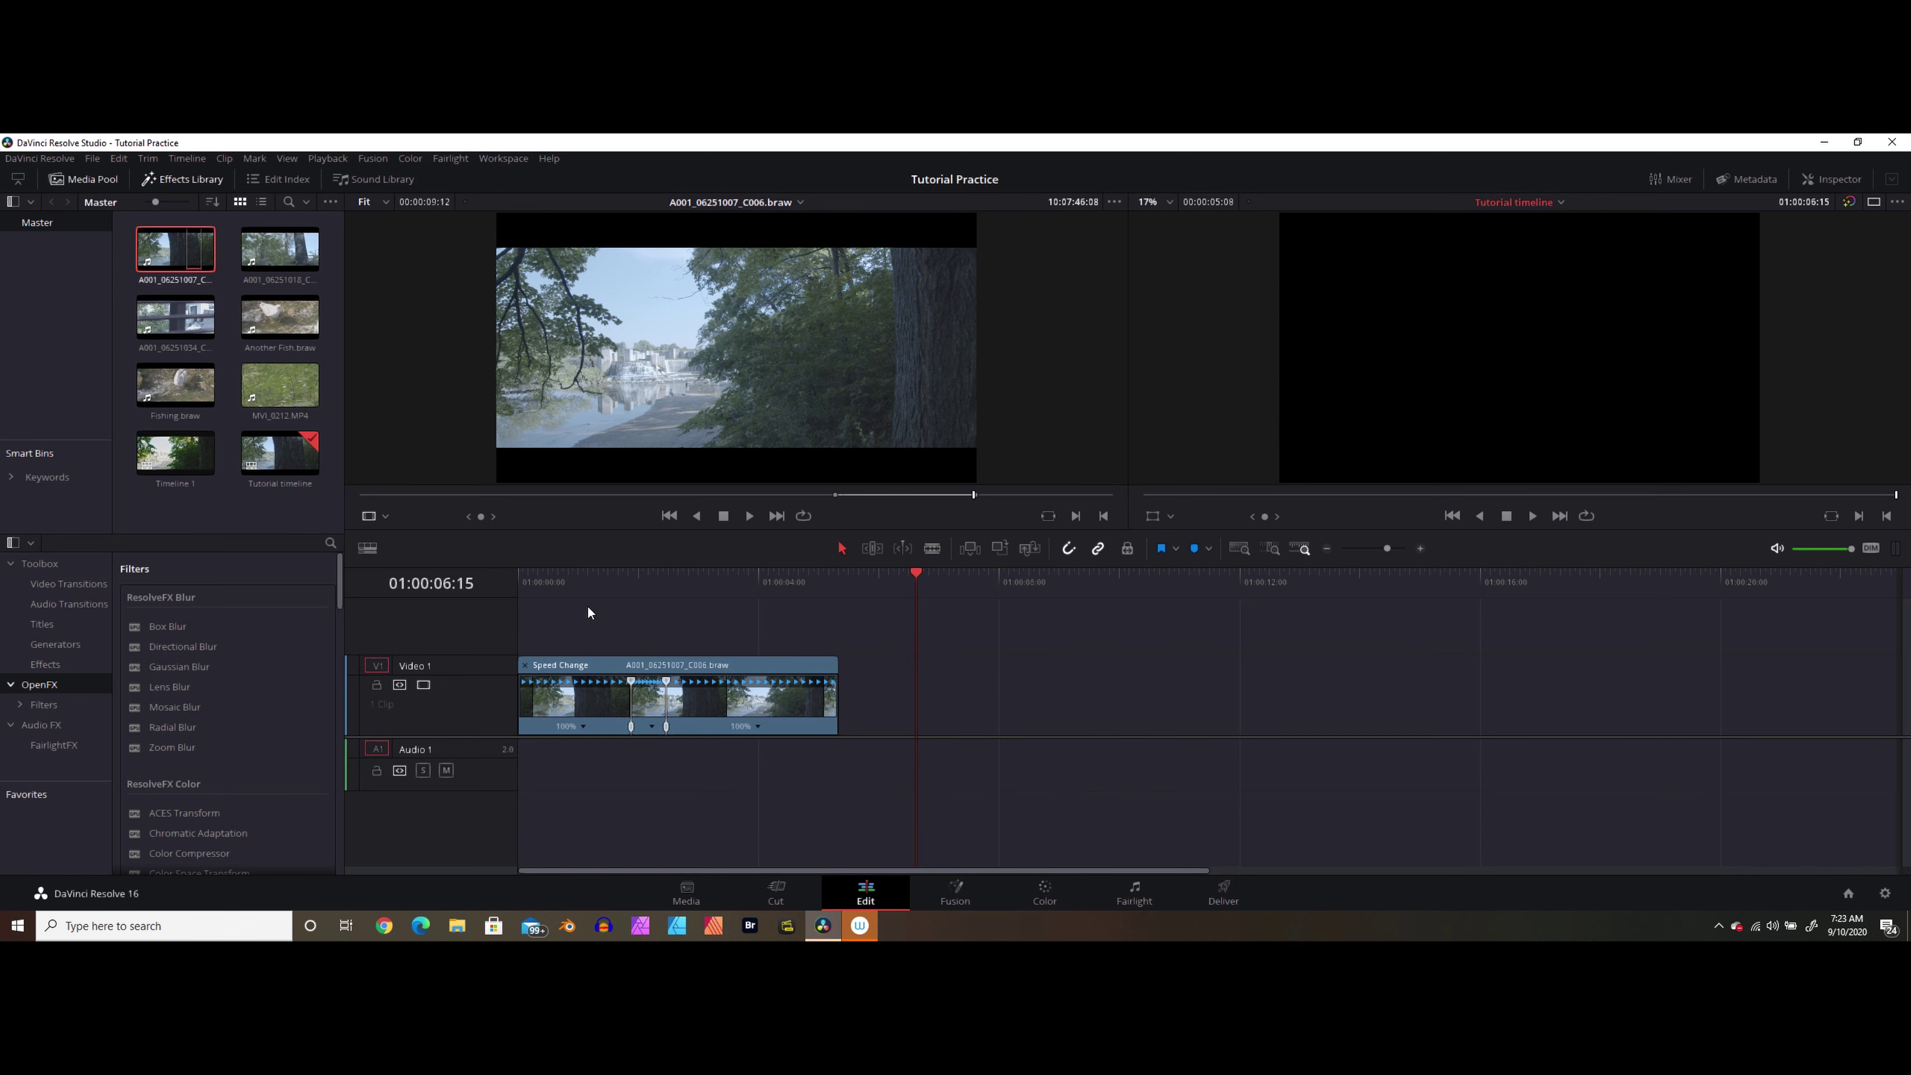
# Preview the speed ramp from the timeline start twice, then save the project.
pyautogui.click(526, 576)
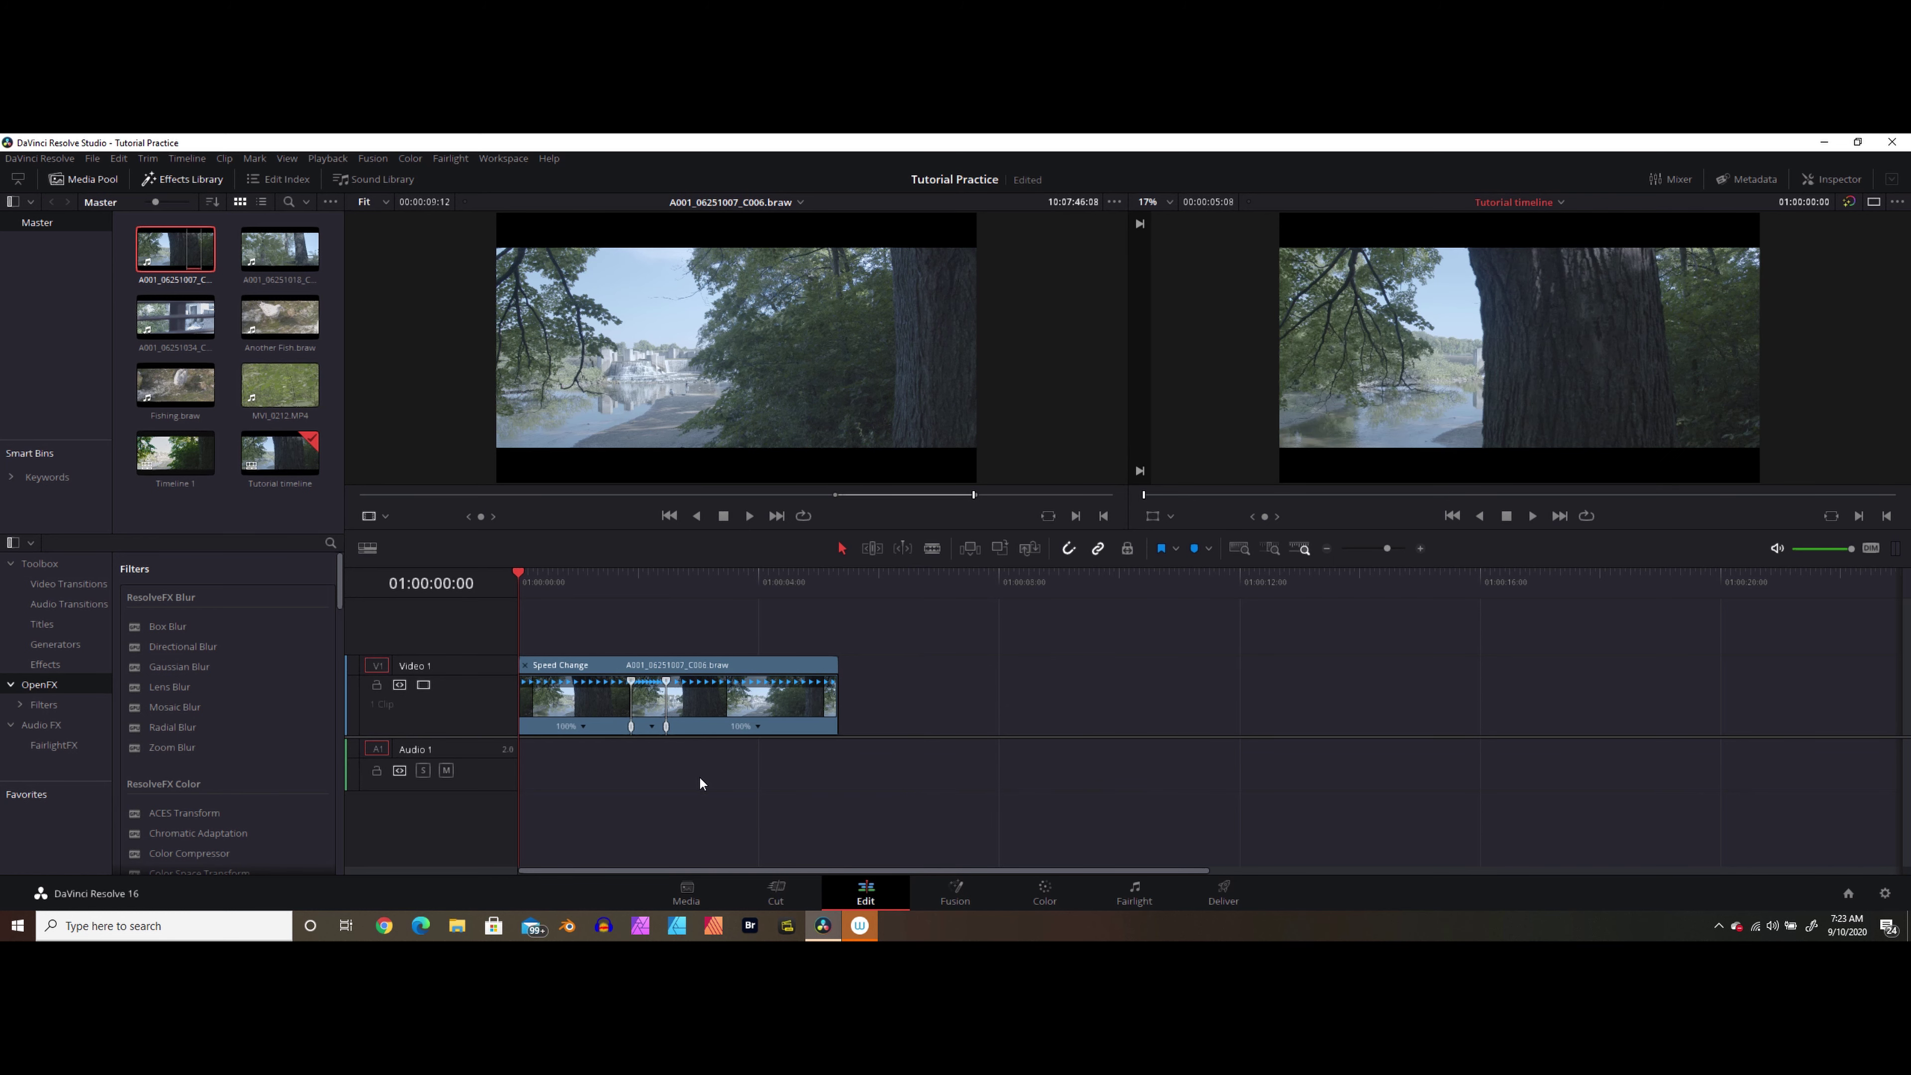
pyautogui.press('space')
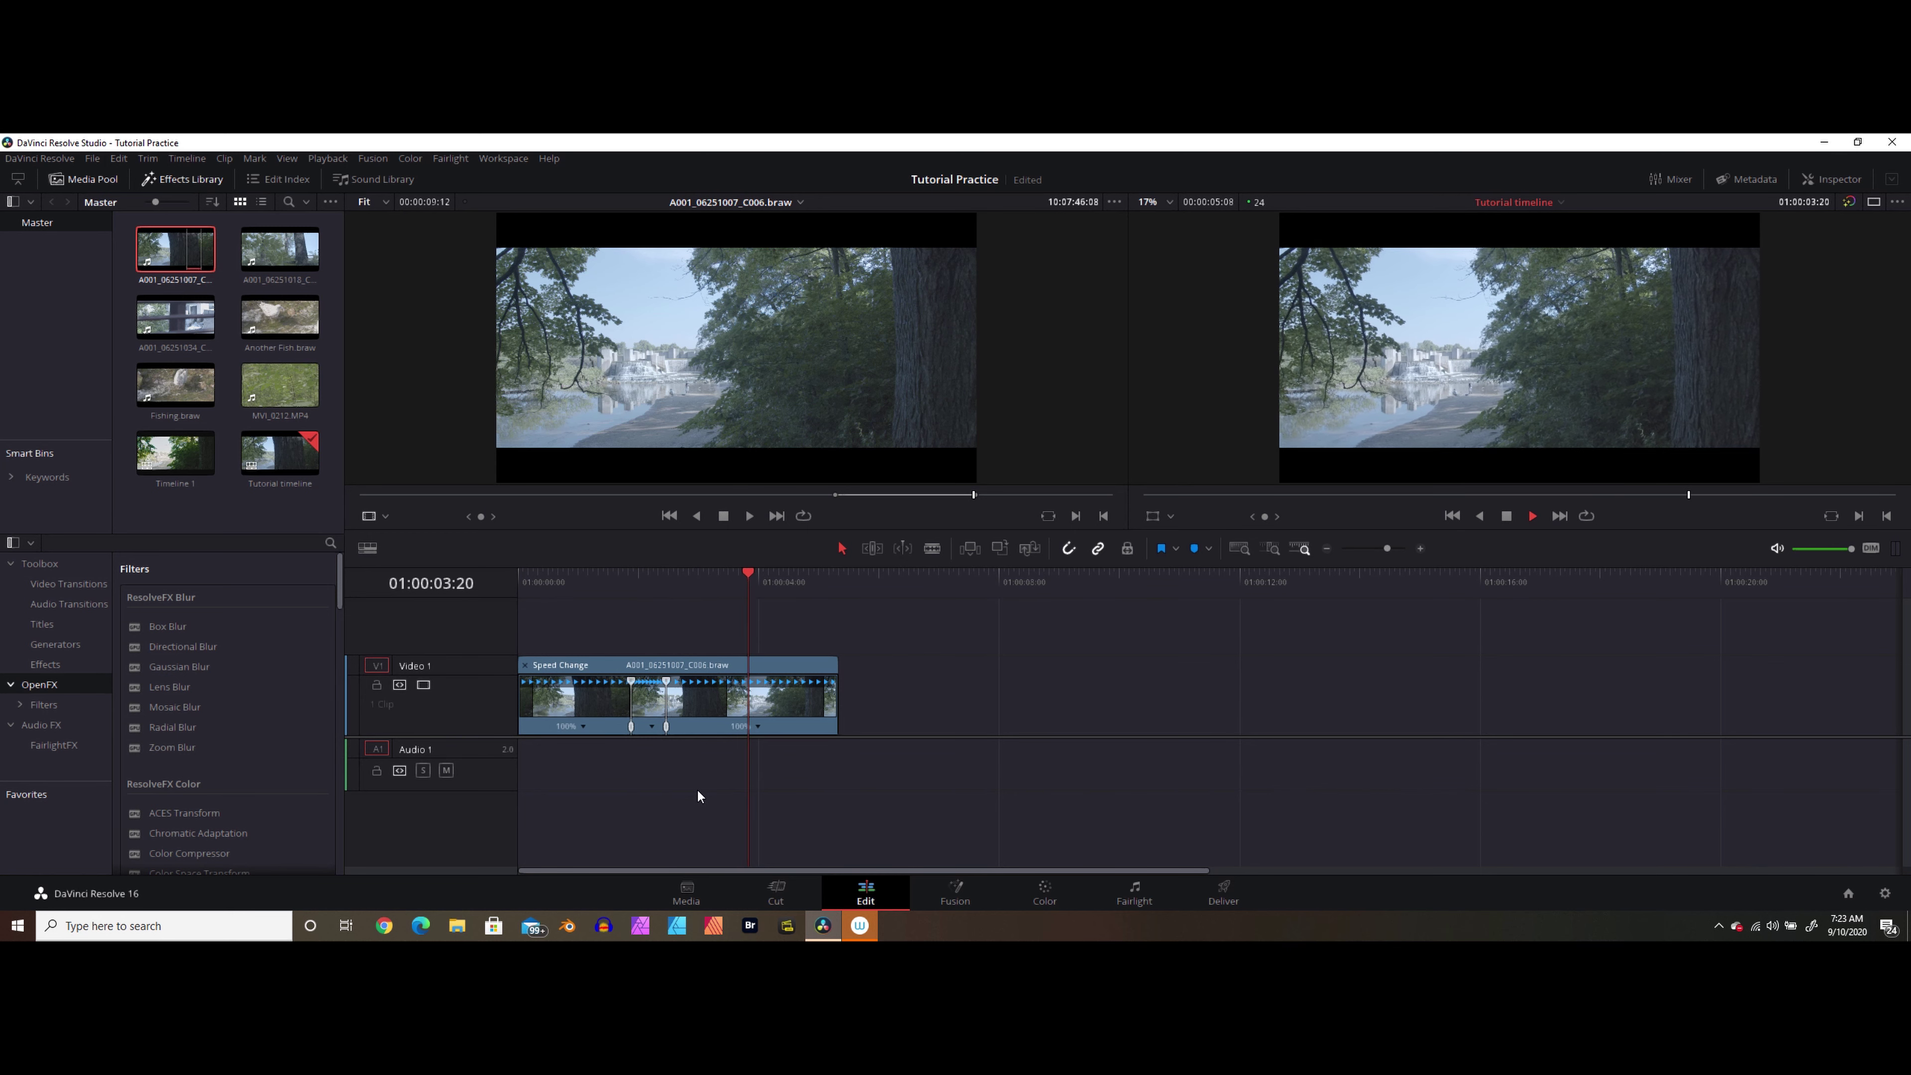
pyautogui.press('space')
pyautogui.press('Home')
pyautogui.press('space')
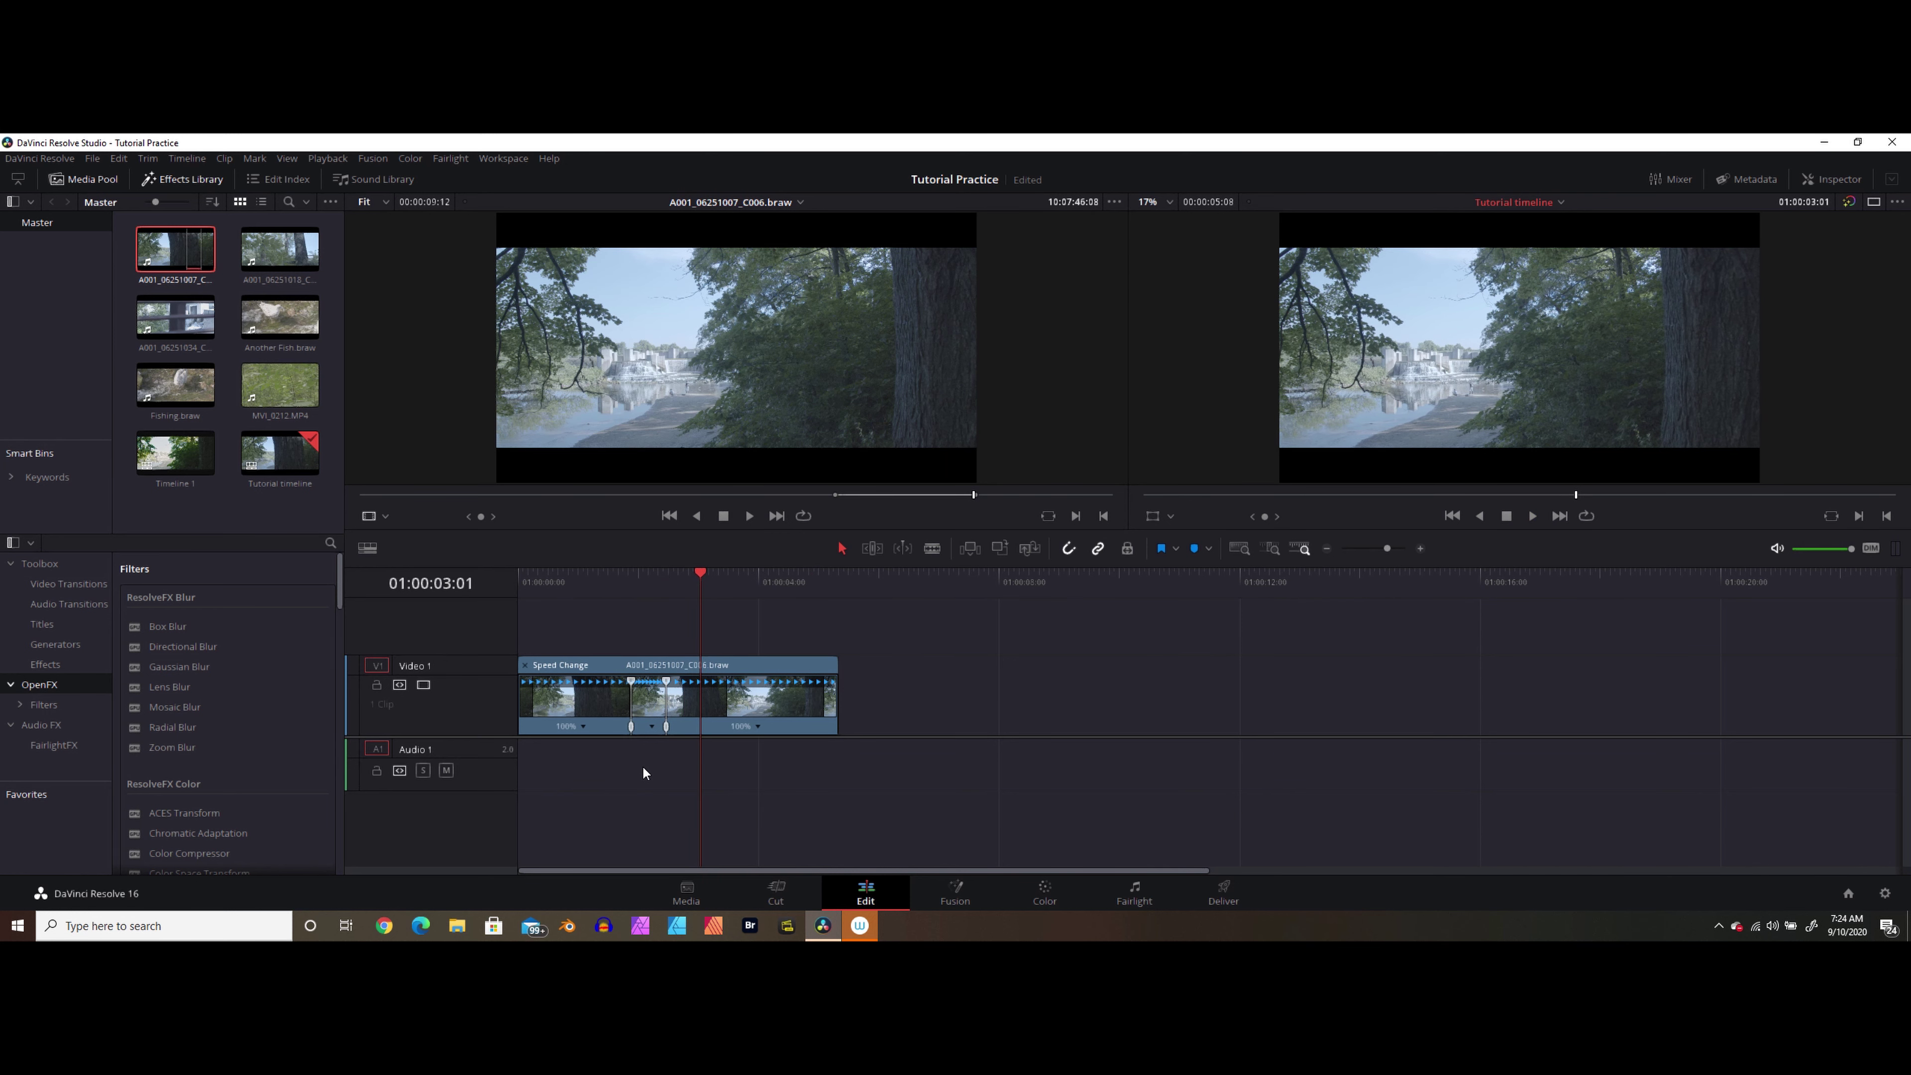
pyautogui.hotkey('ctrl', 's')
# Drag the first speed point earlier twice to speed up the opening, previewing from the start.
pyautogui.moveTo(631, 726); pyautogui.dragTo(587, 731)
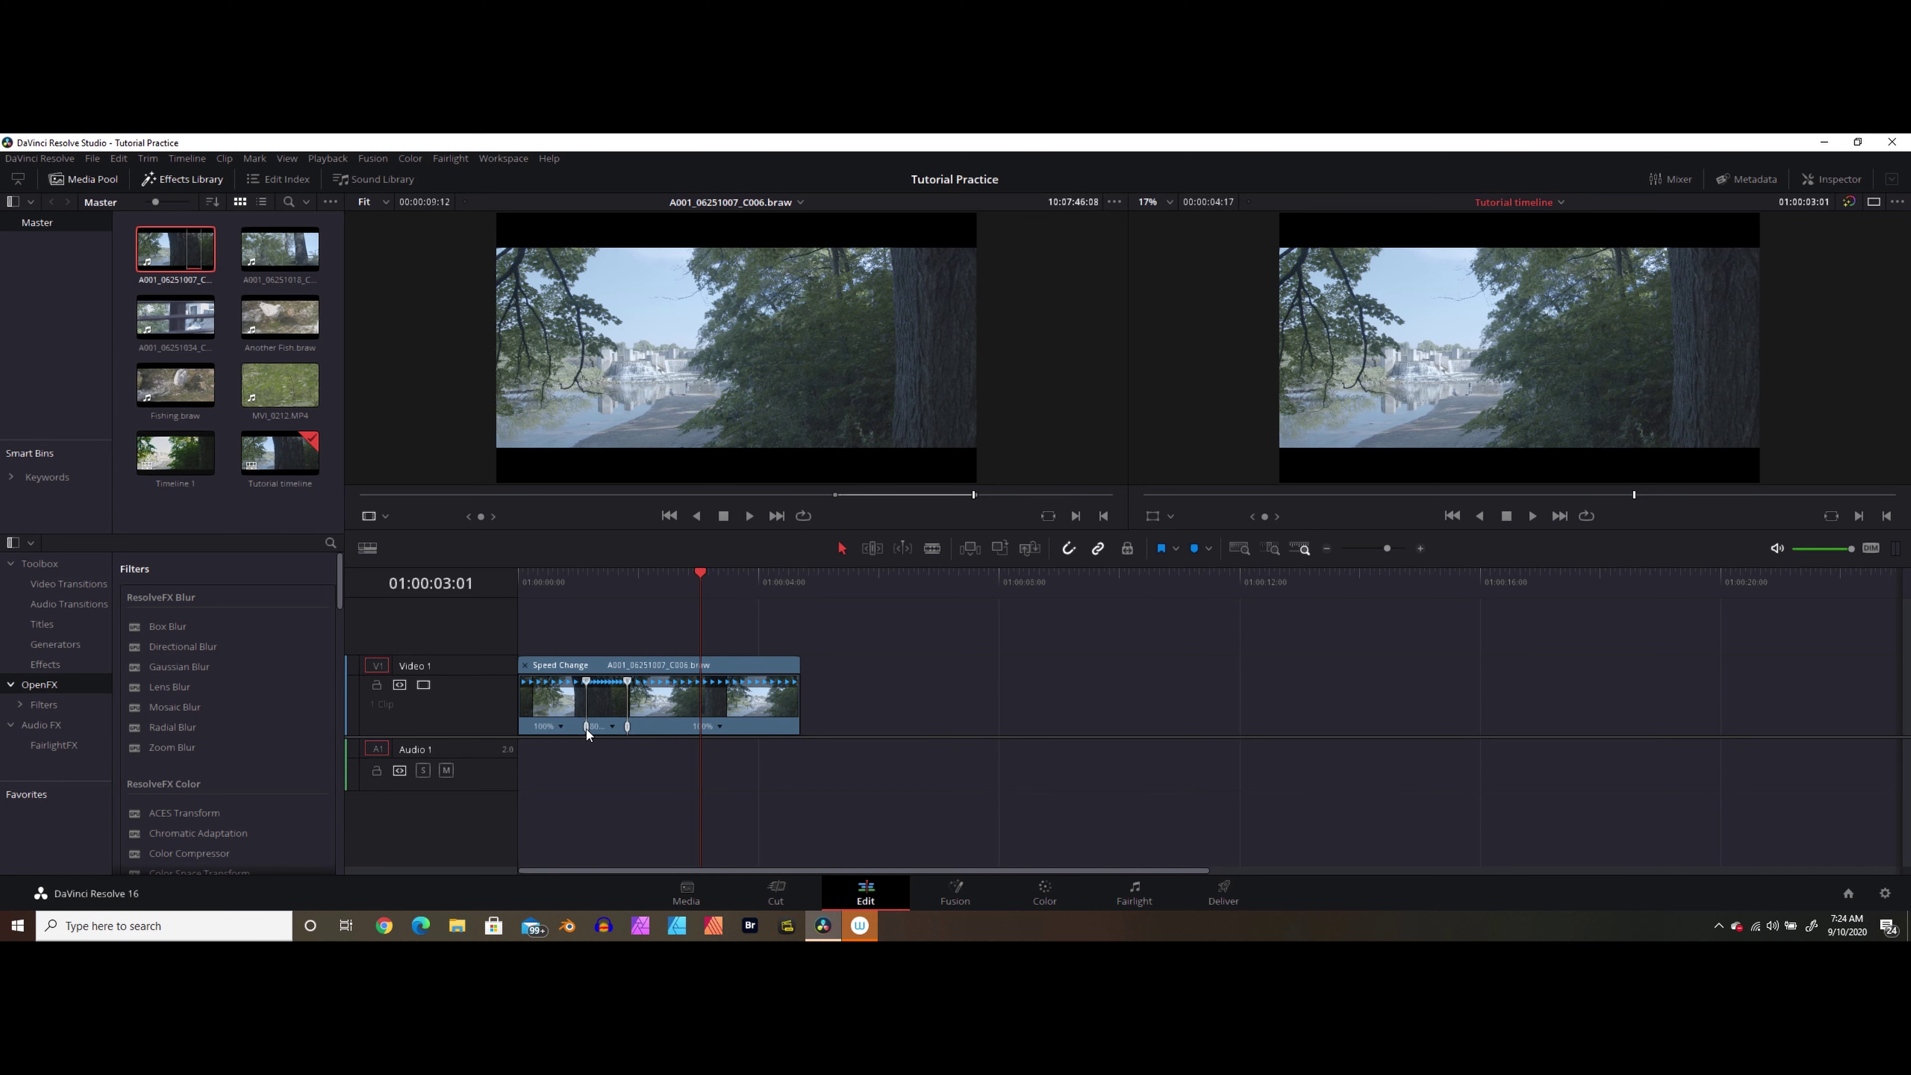
pyautogui.press('Home')
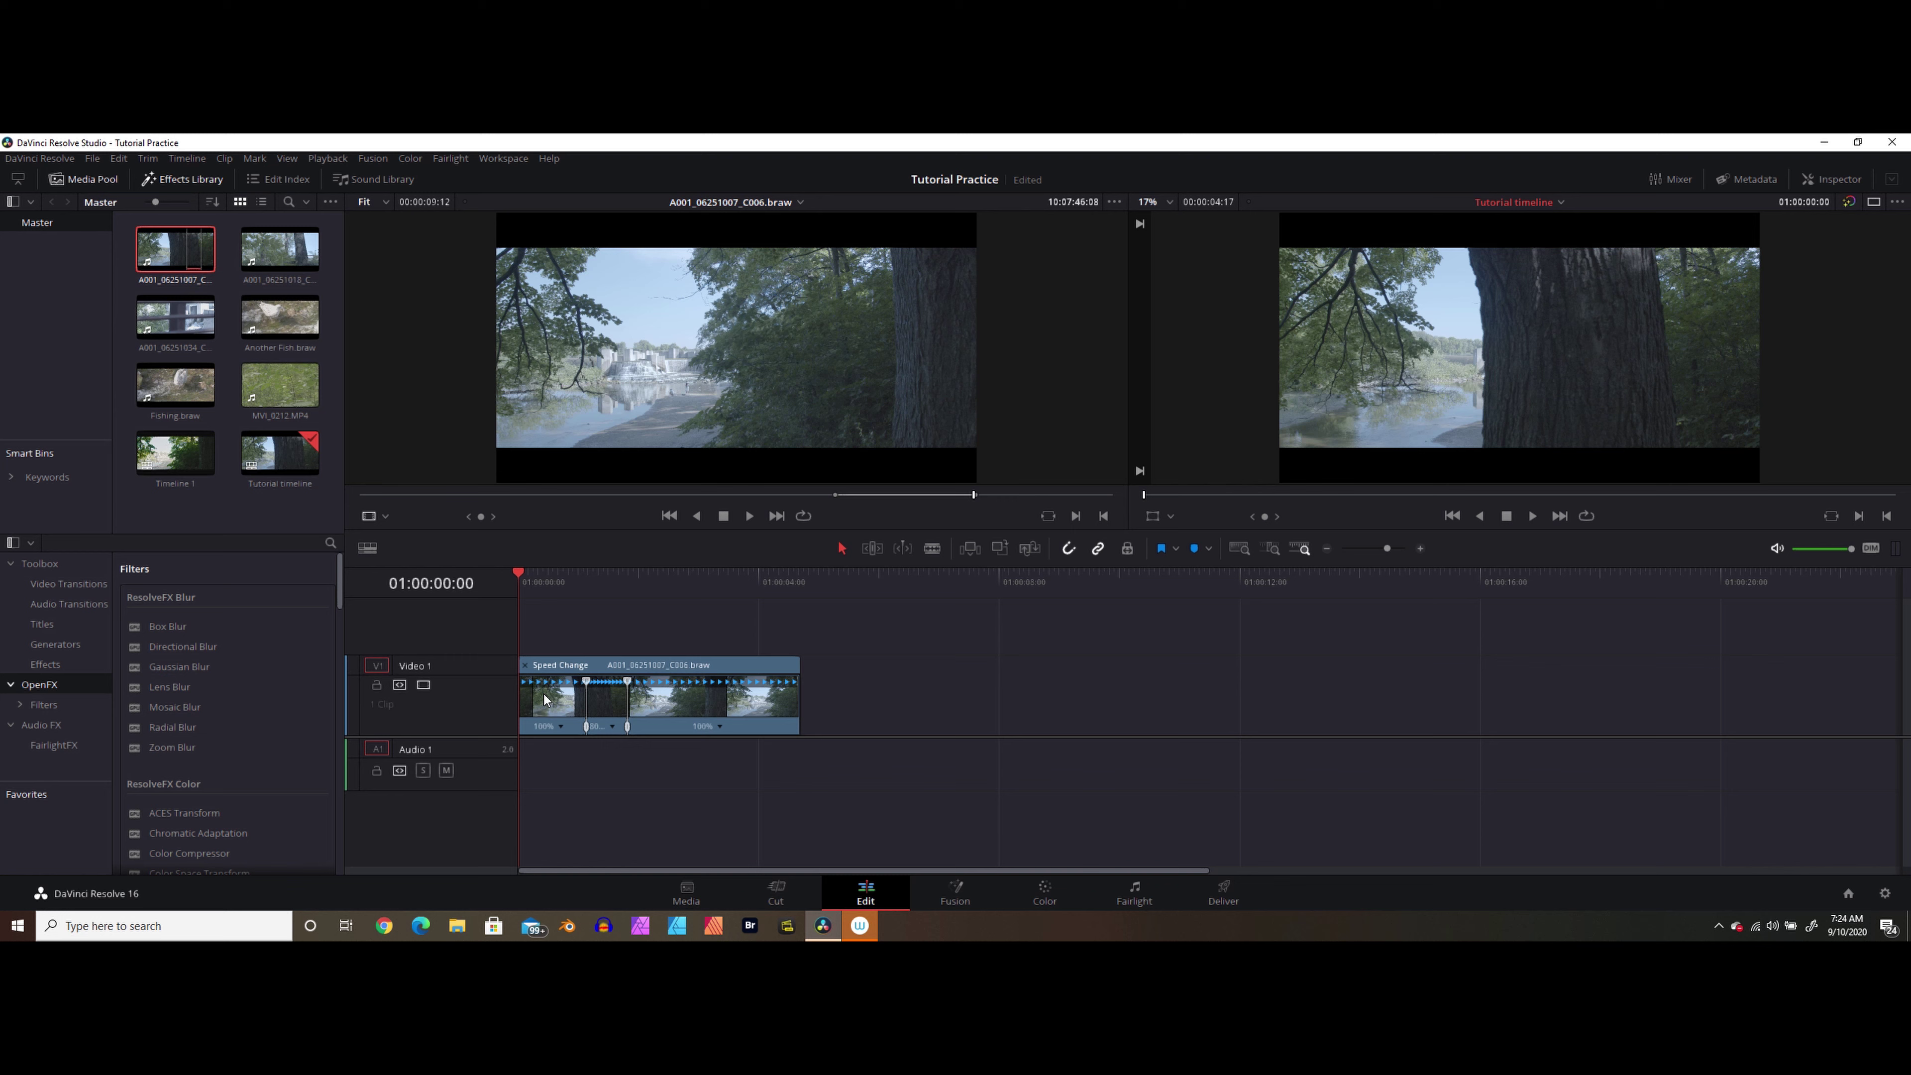
pyautogui.press('space')
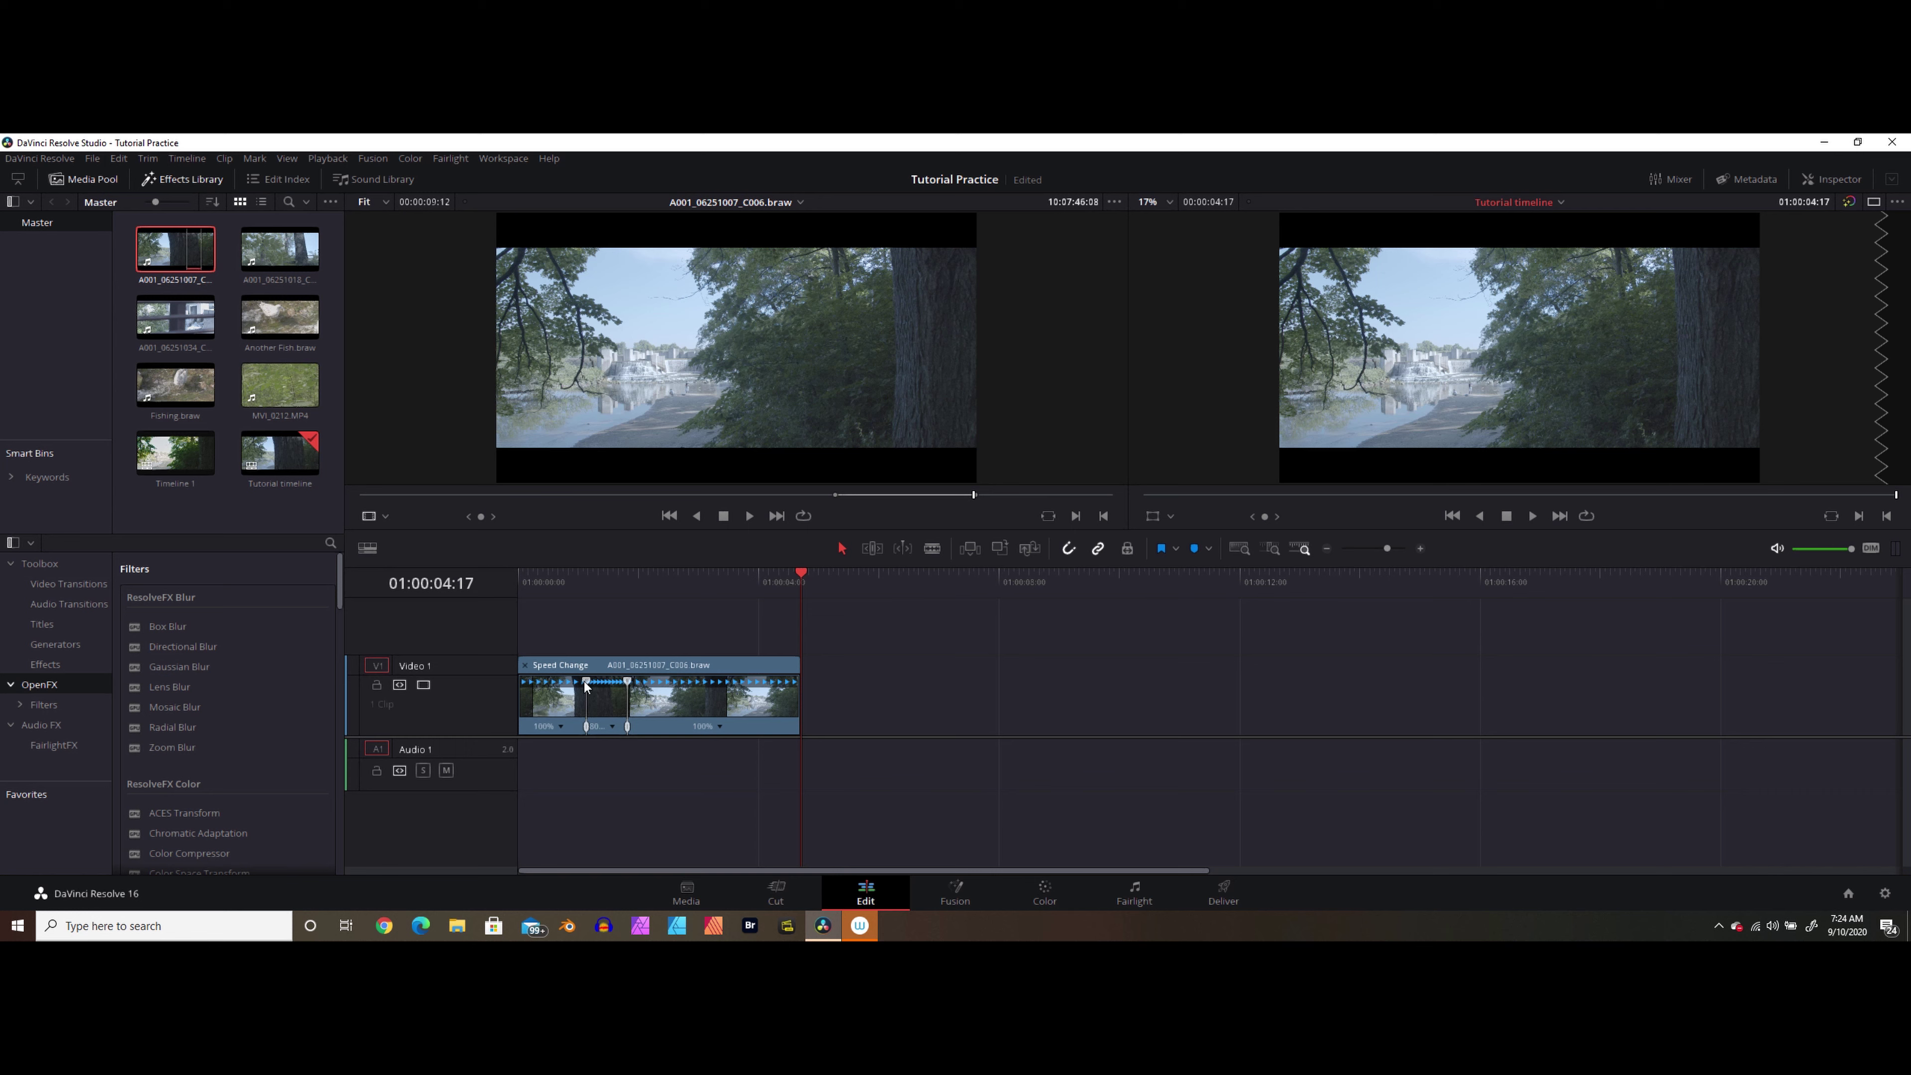
pyautogui.moveTo(586, 682); pyautogui.dragTo(582, 689)
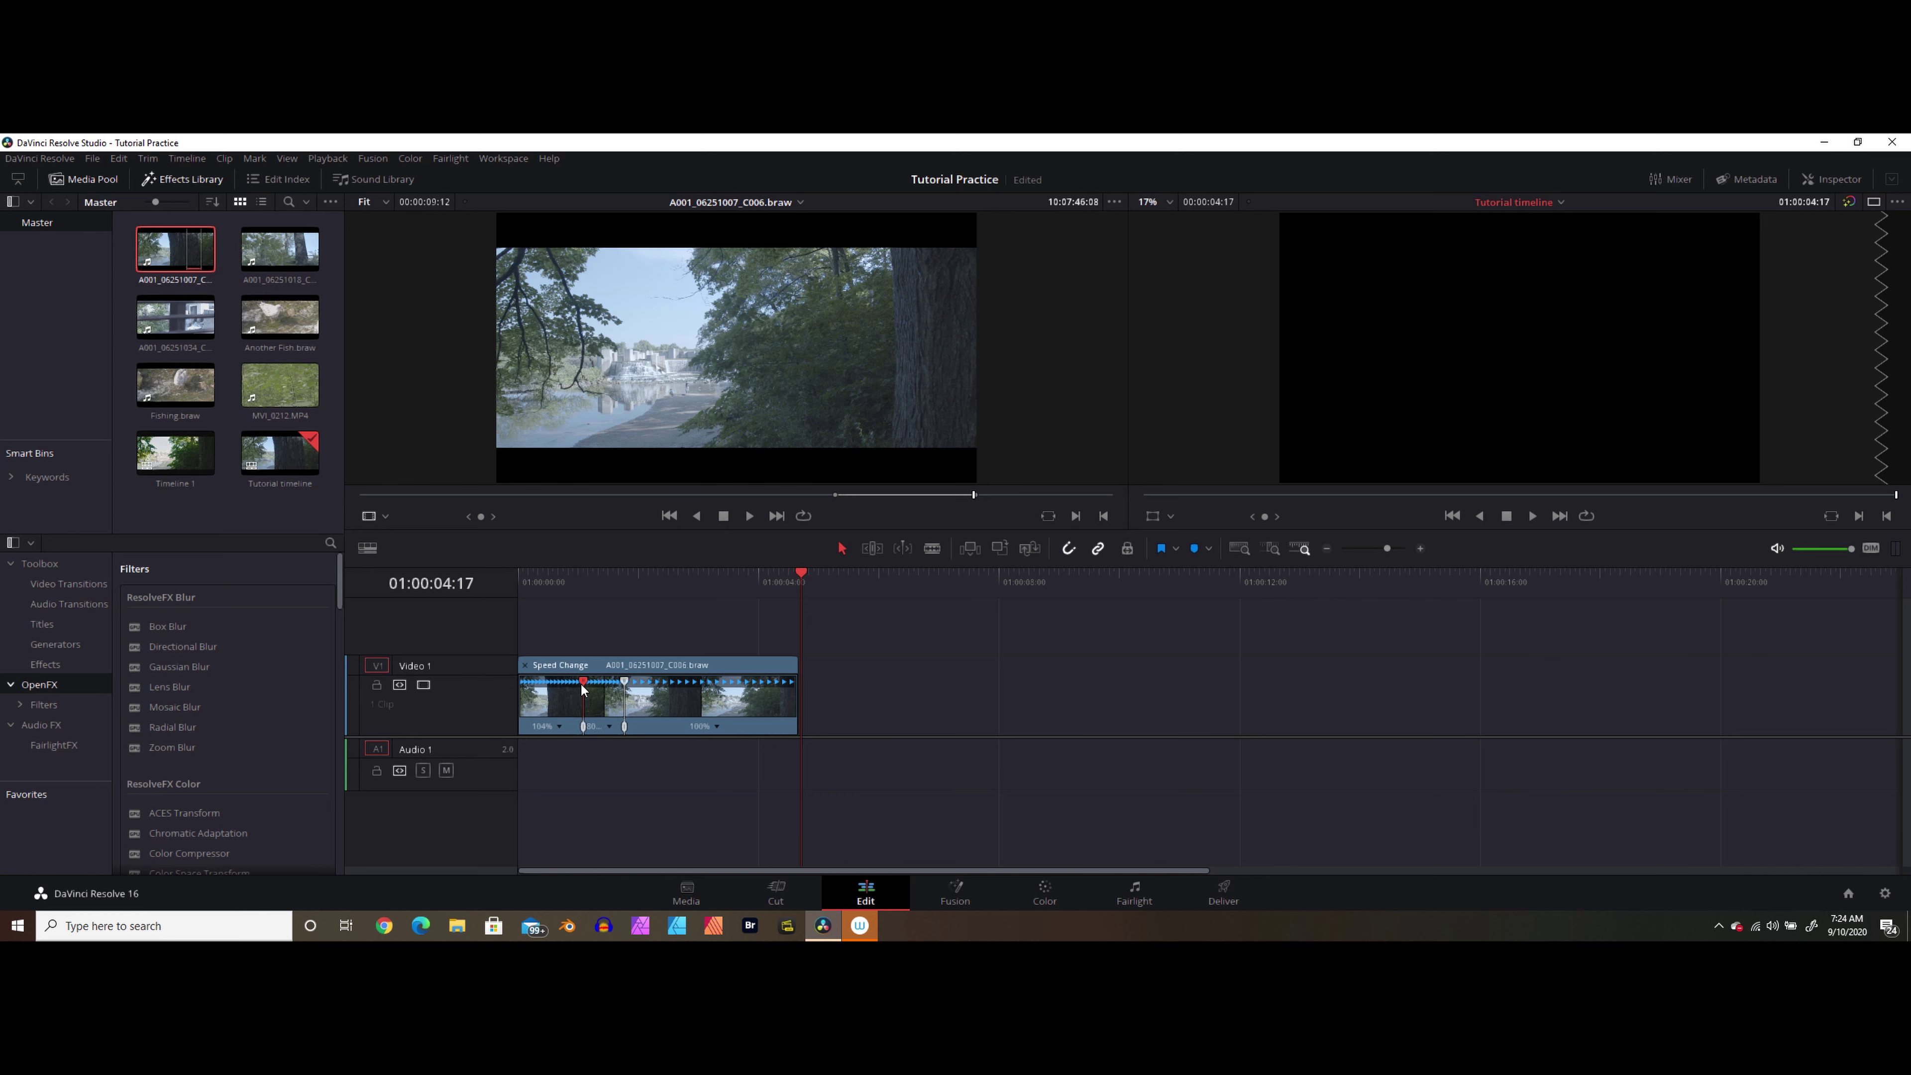
# Undo the speed point move to restore the first section to 100%, then play back from the start.
pyautogui.moveTo(582, 684); pyautogui.dragTo(590, 686)
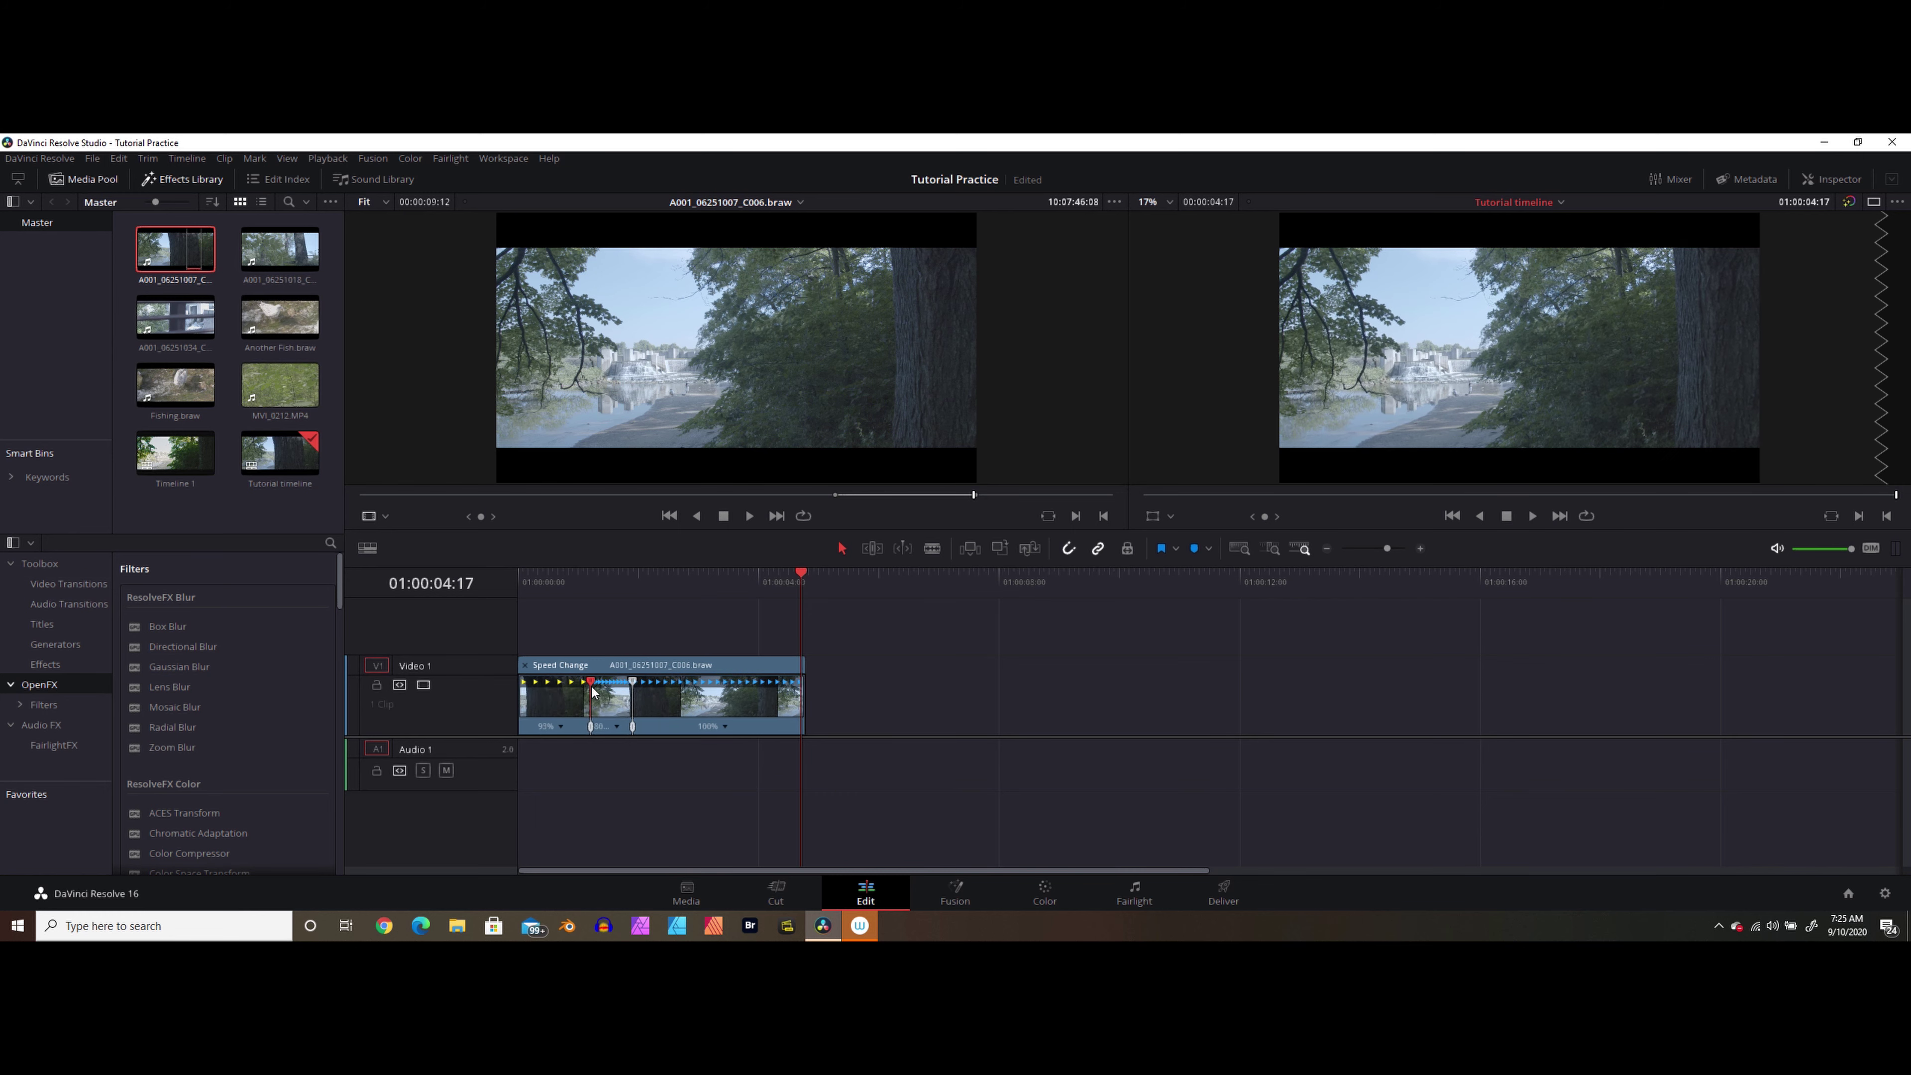
pyautogui.hotkey('ctrl', 'z')
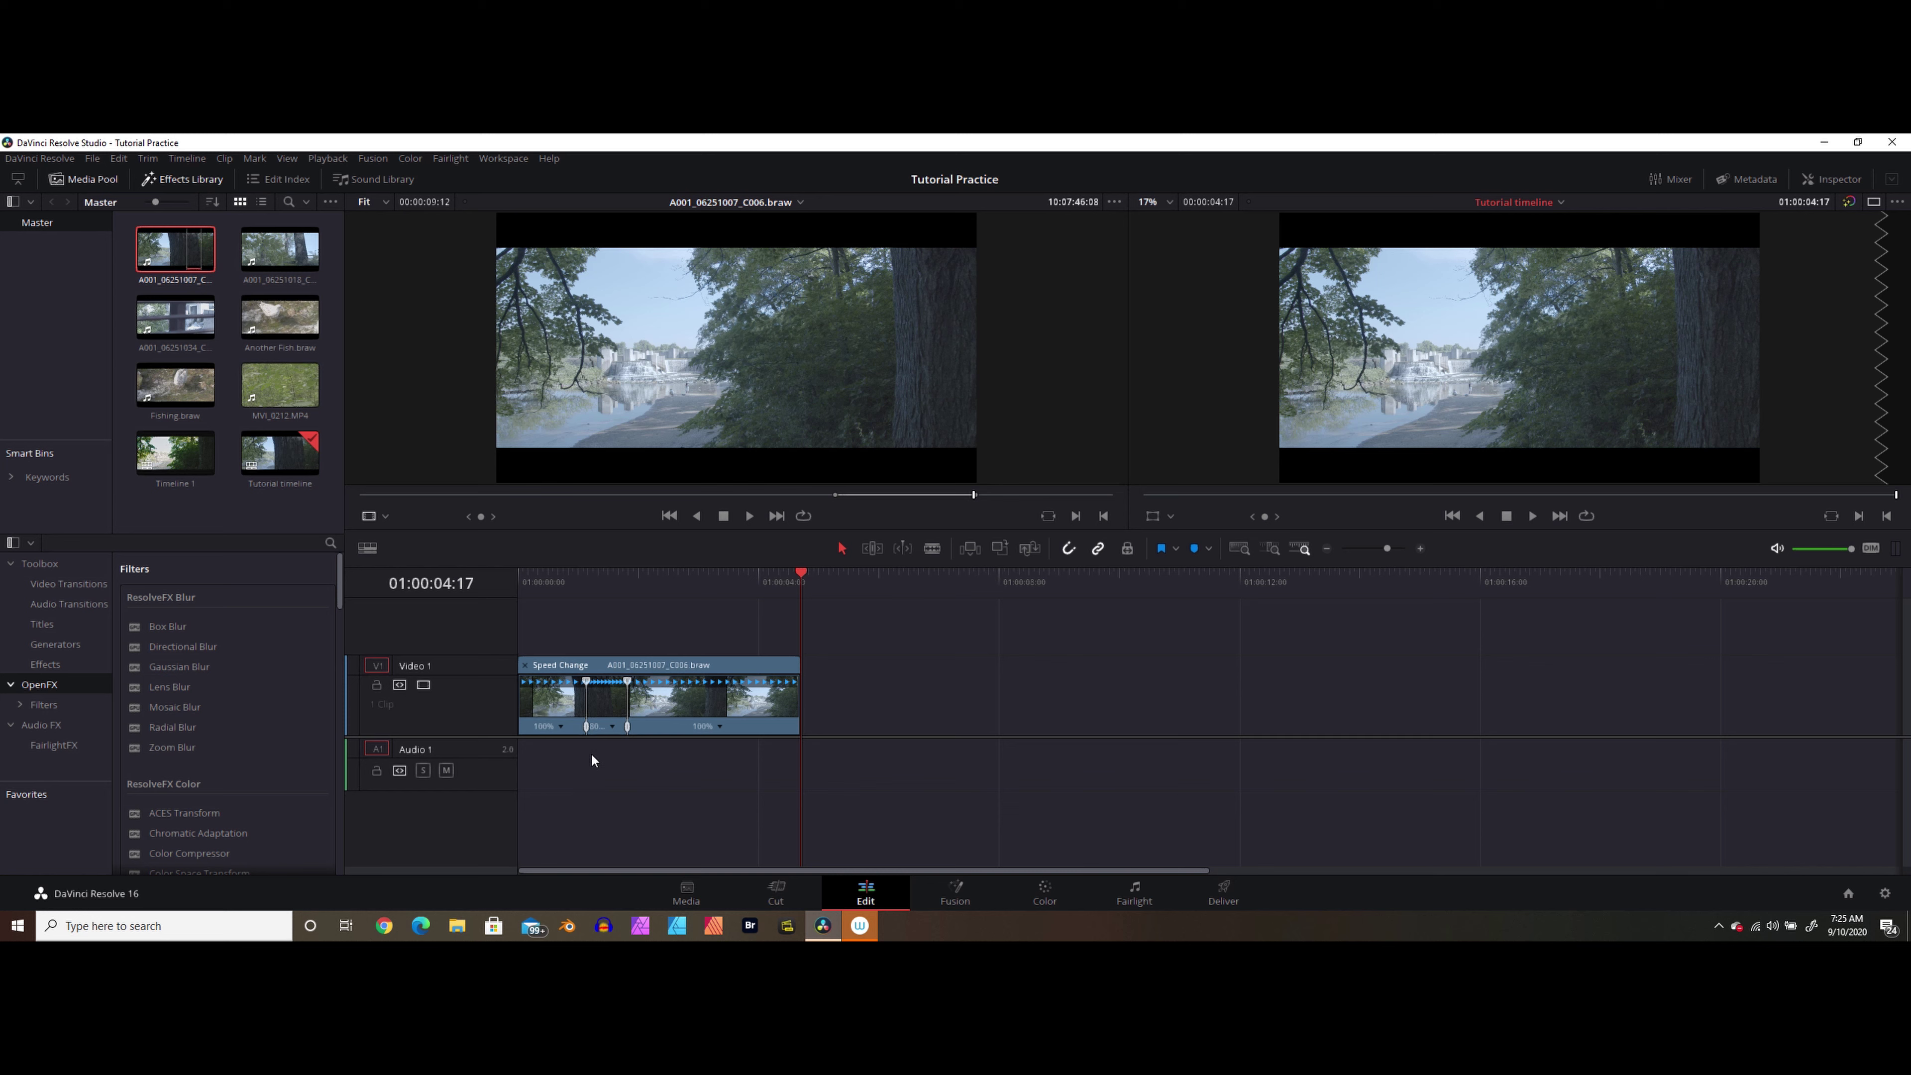
pyautogui.press('Home')
pyautogui.press('space')
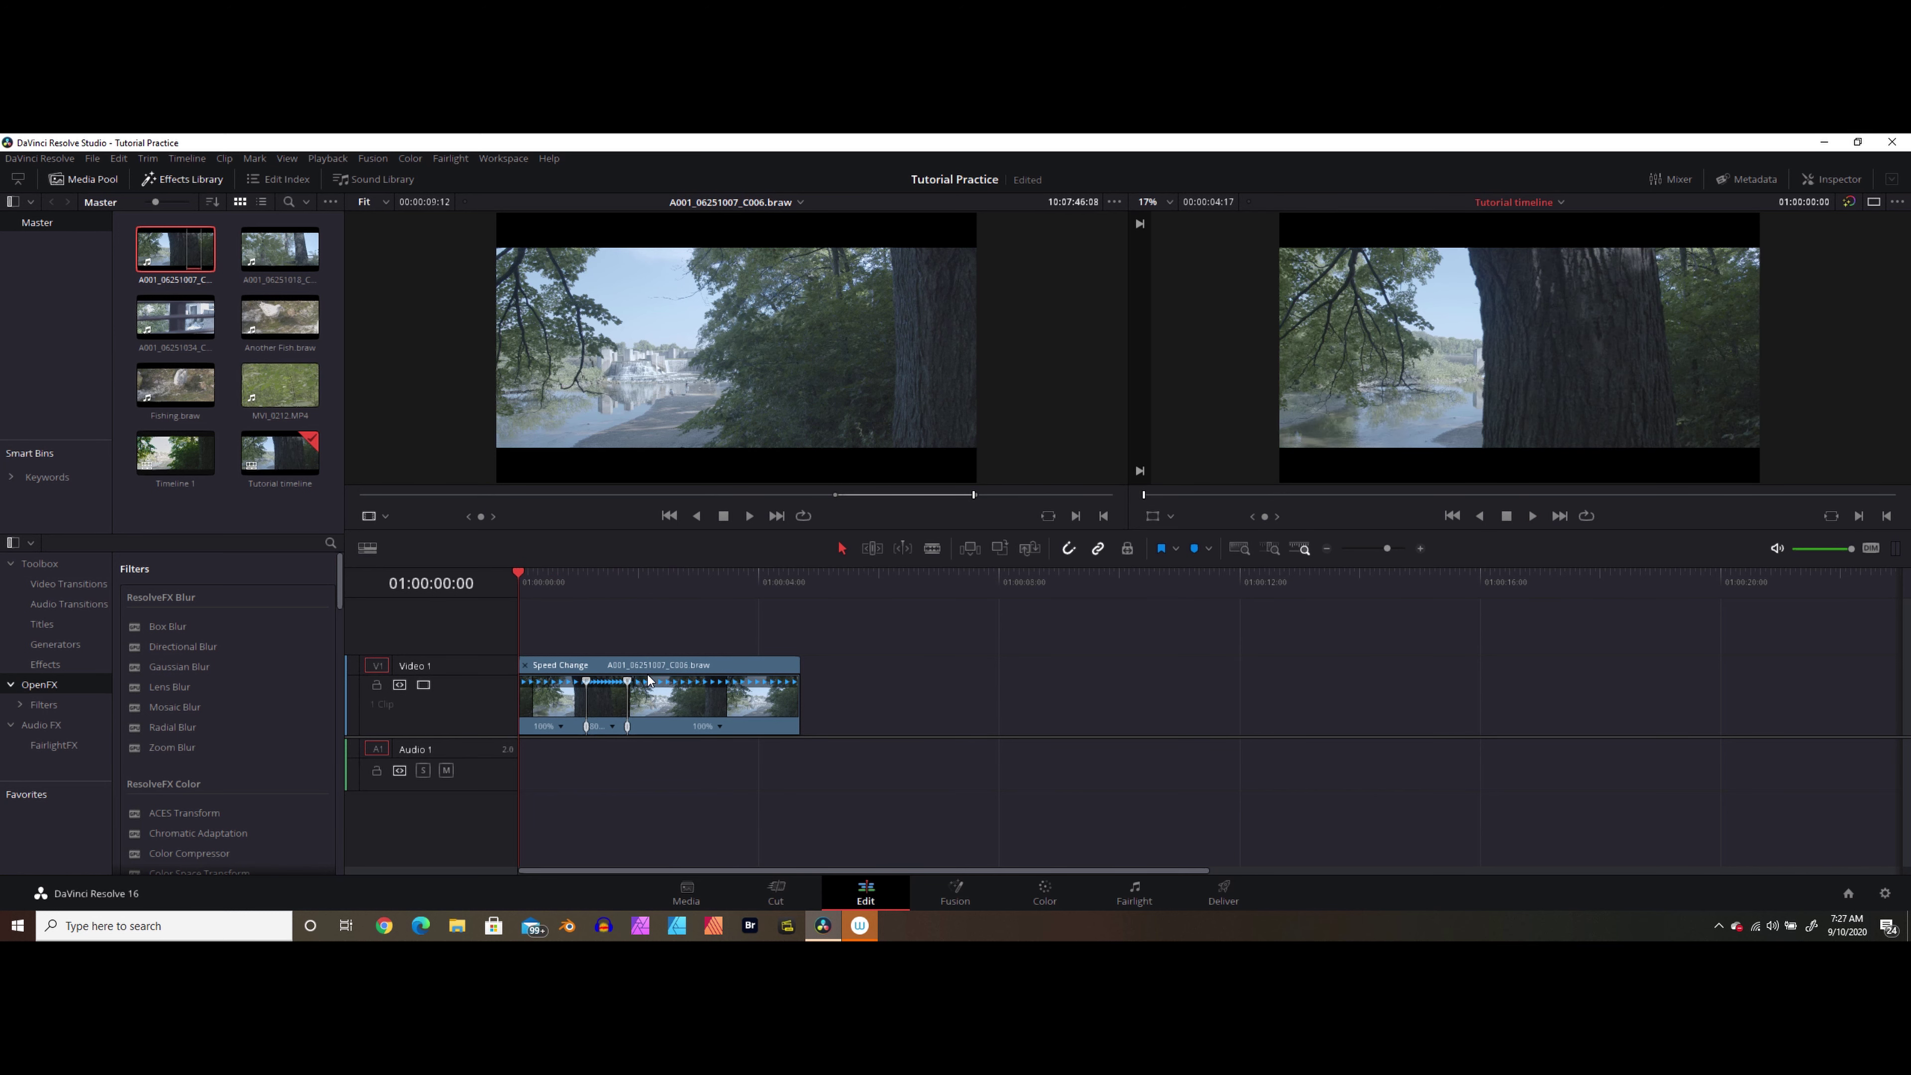
pyautogui.press('space')
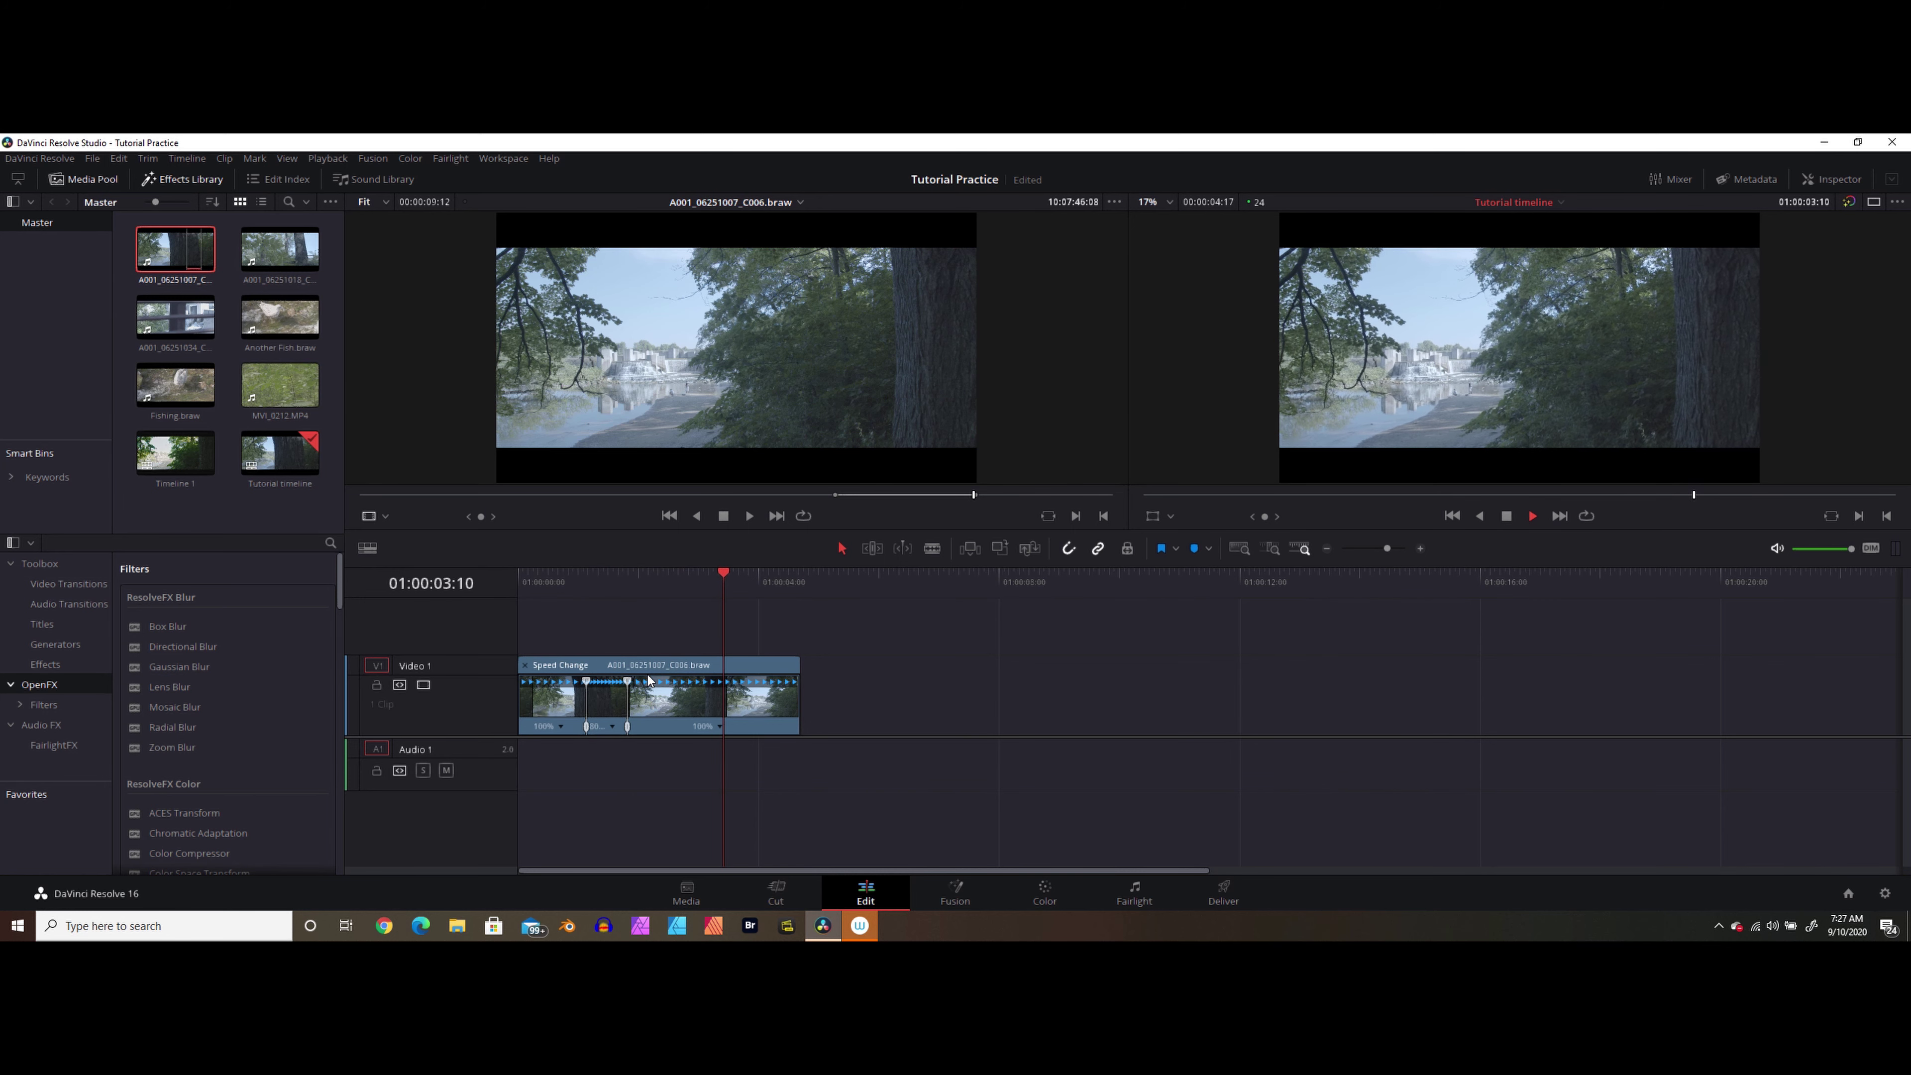
pyautogui.press('space')
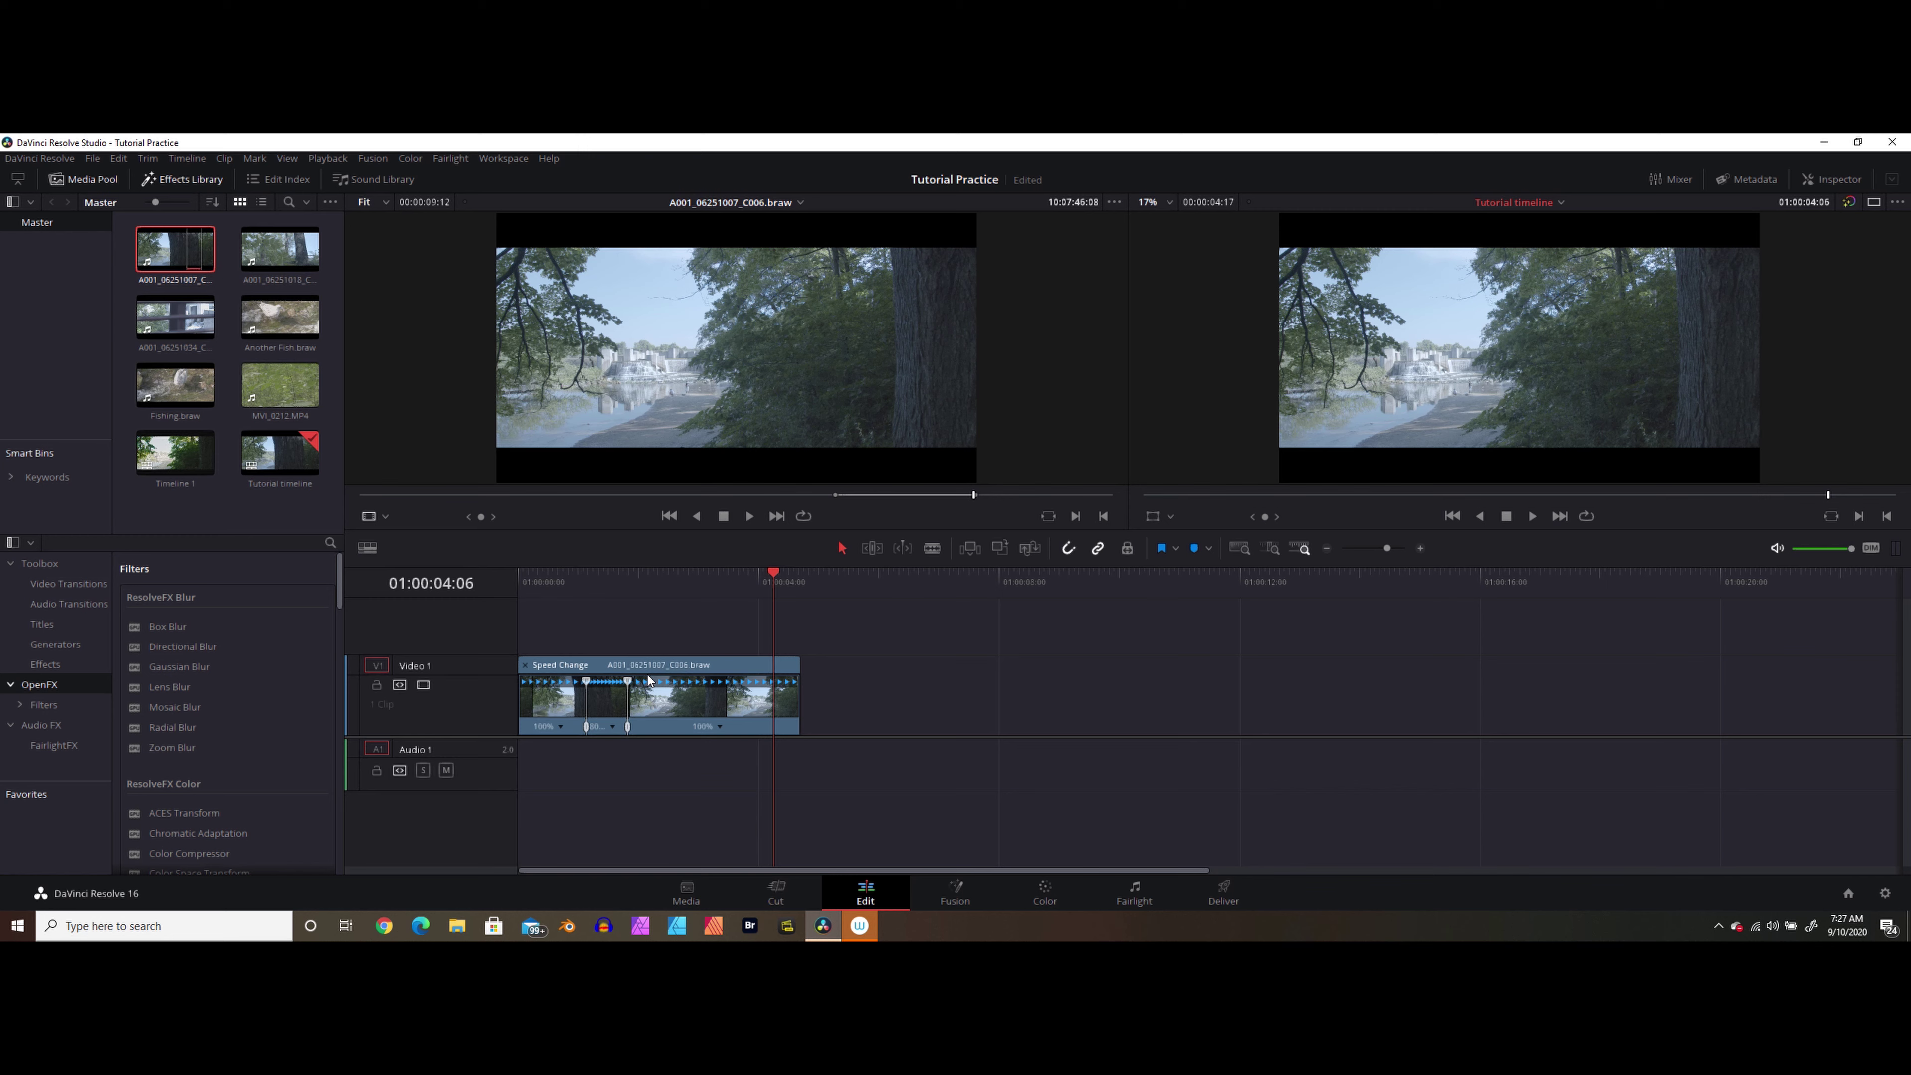
pyautogui.click(683, 694)
# Open the clip's retime curve showing Retime Speed only, with Retime Frame hidden.
pyautogui.rightClick(609, 661)
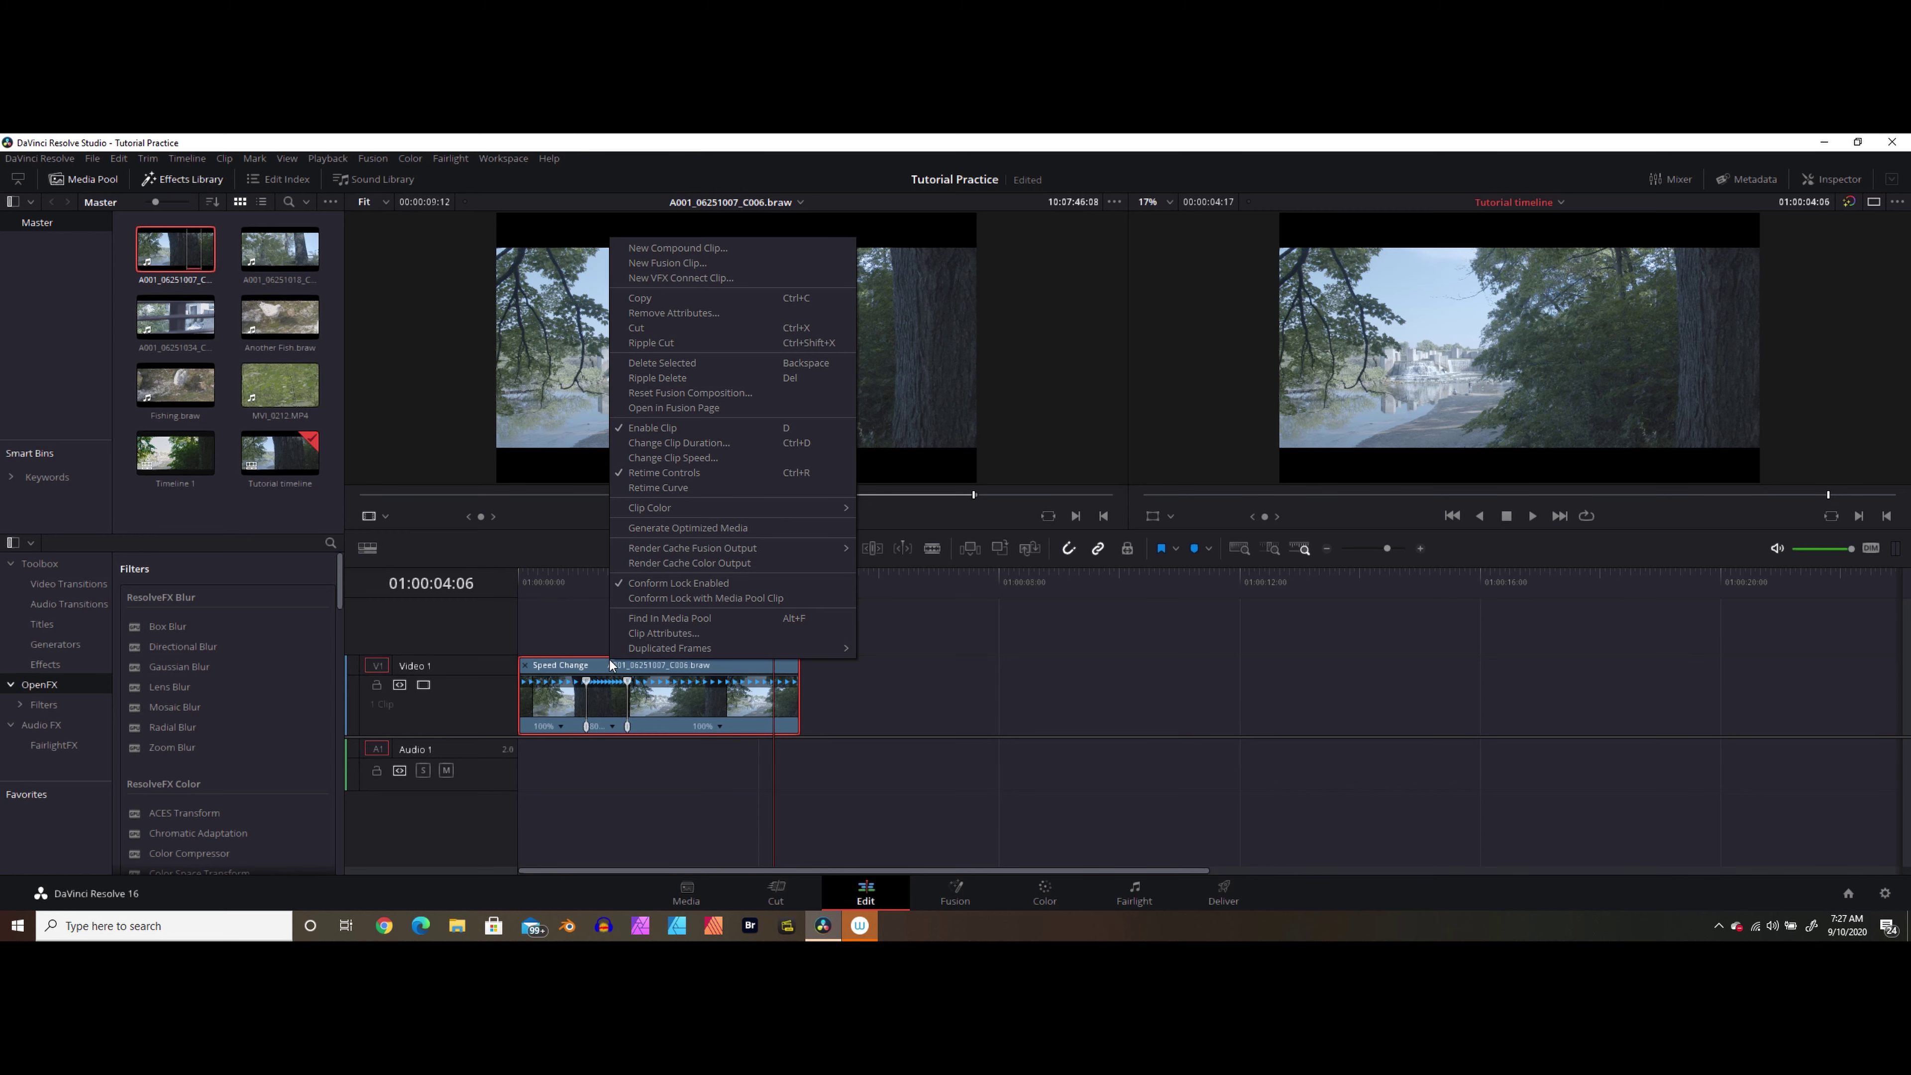
pyautogui.click(654, 487)
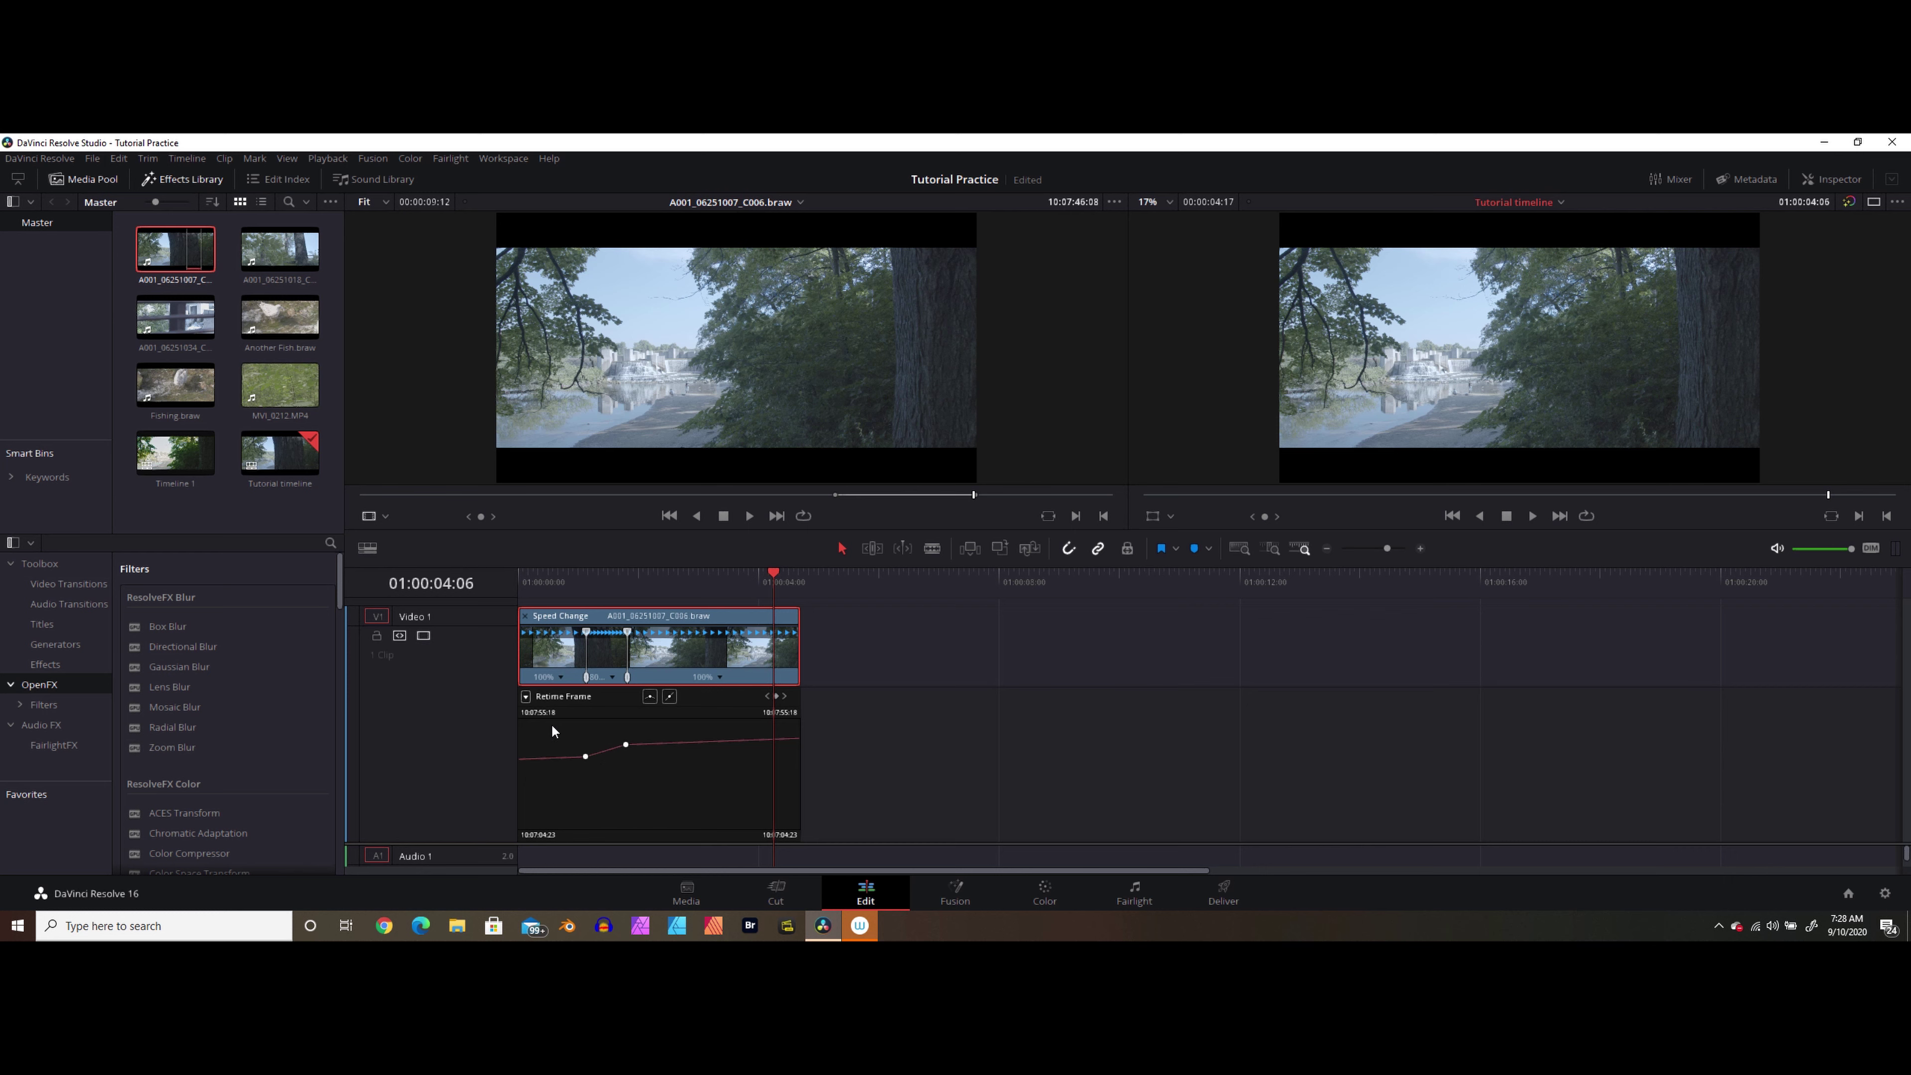
pyautogui.click(527, 696)
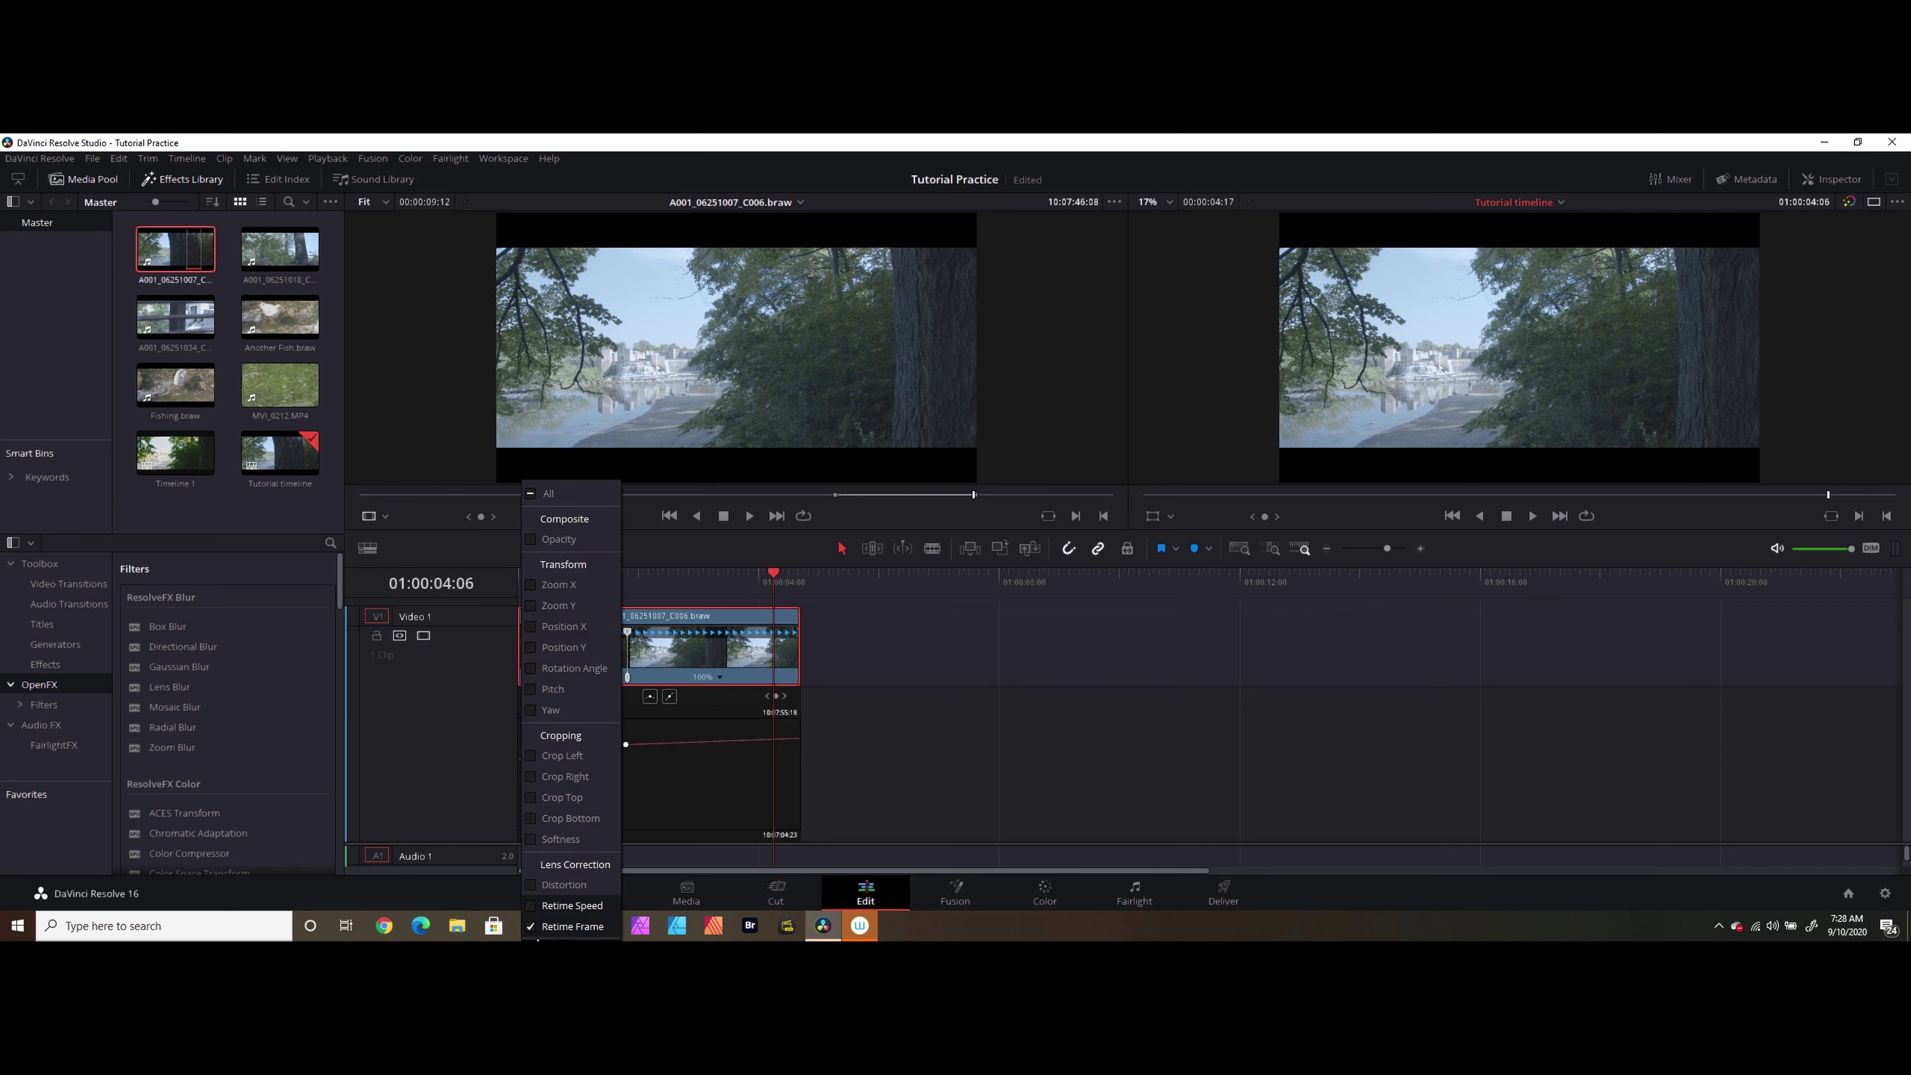
pyautogui.click(531, 908)
pyautogui.click(533, 928)
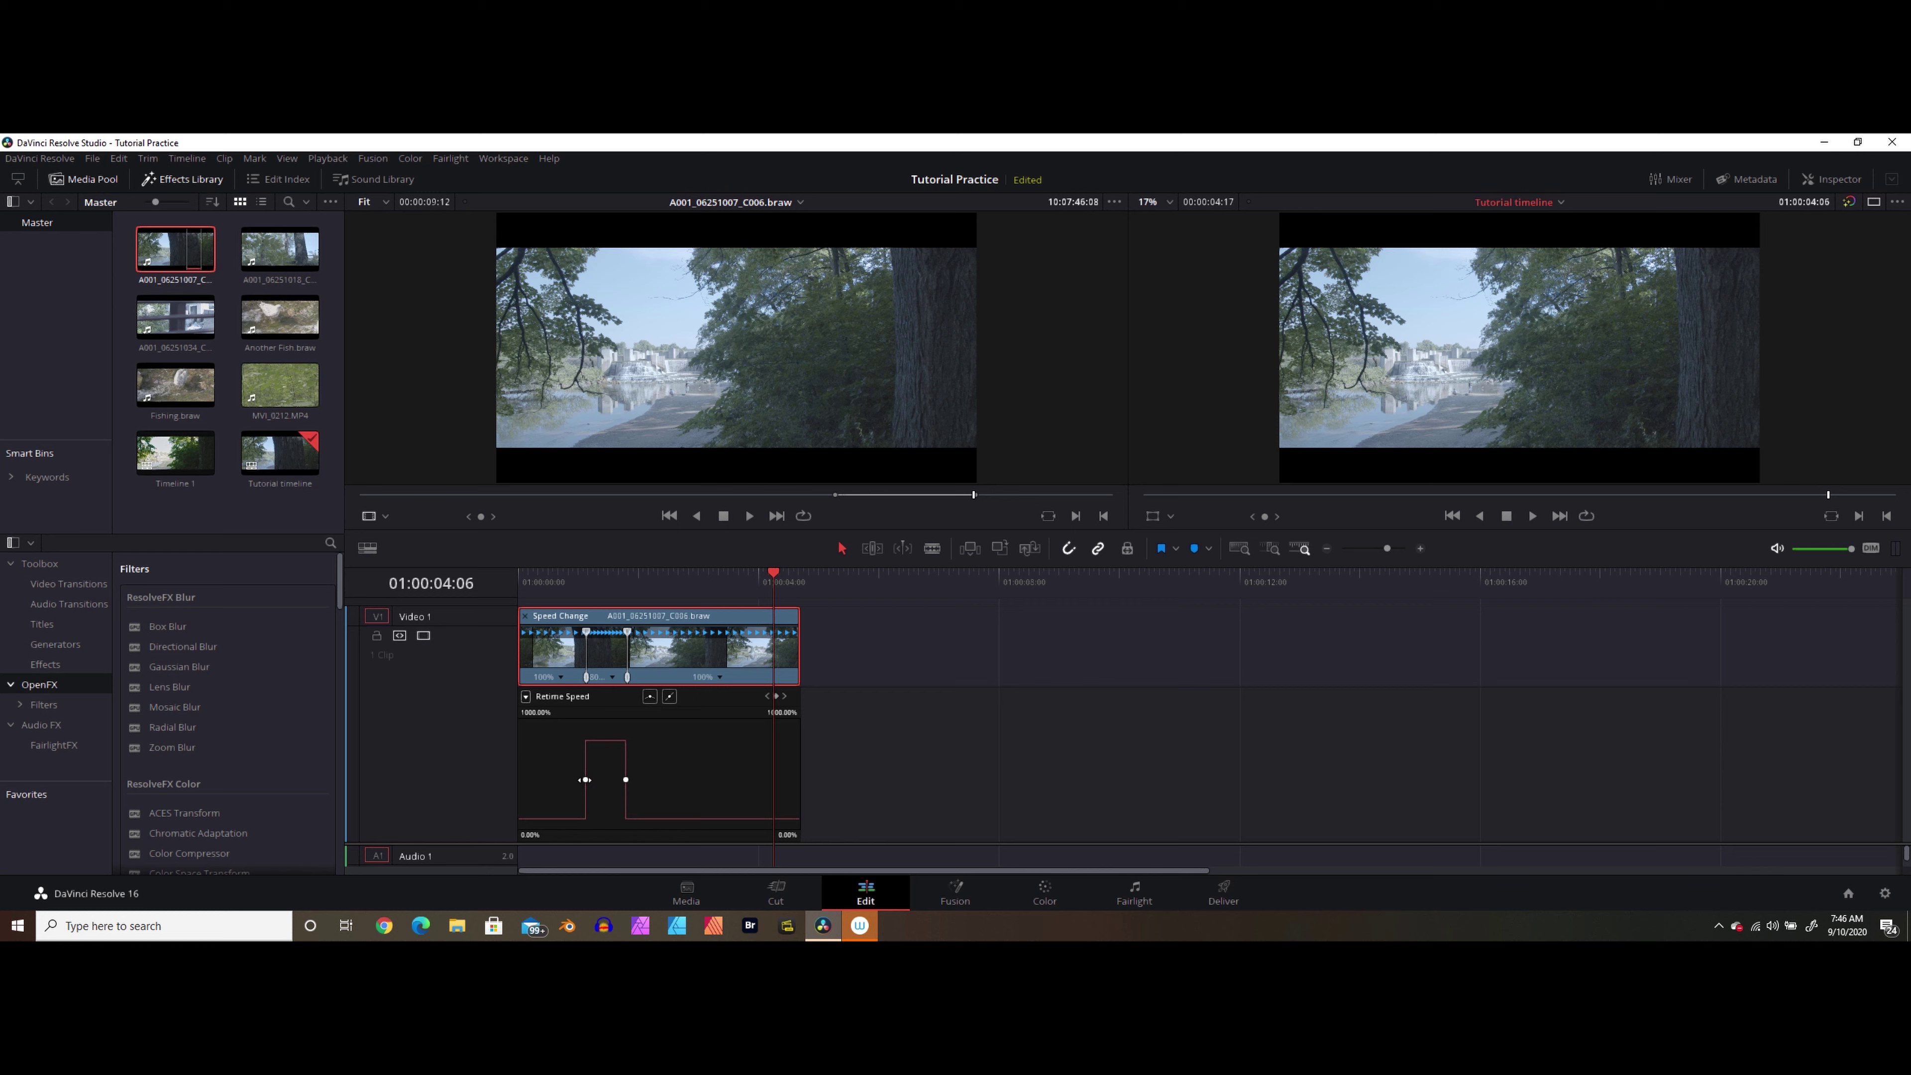
# Ease both speed keyframes and widen their handles for gentler ramps.
pyautogui.click(584, 779)
pyautogui.click(649, 697)
pyautogui.moveTo(570, 778); pyautogui.dragTo(572, 778)
pyautogui.click(626, 780)
pyautogui.click(650, 696)
pyautogui.moveTo(638, 778); pyautogui.dragTo(643, 779)
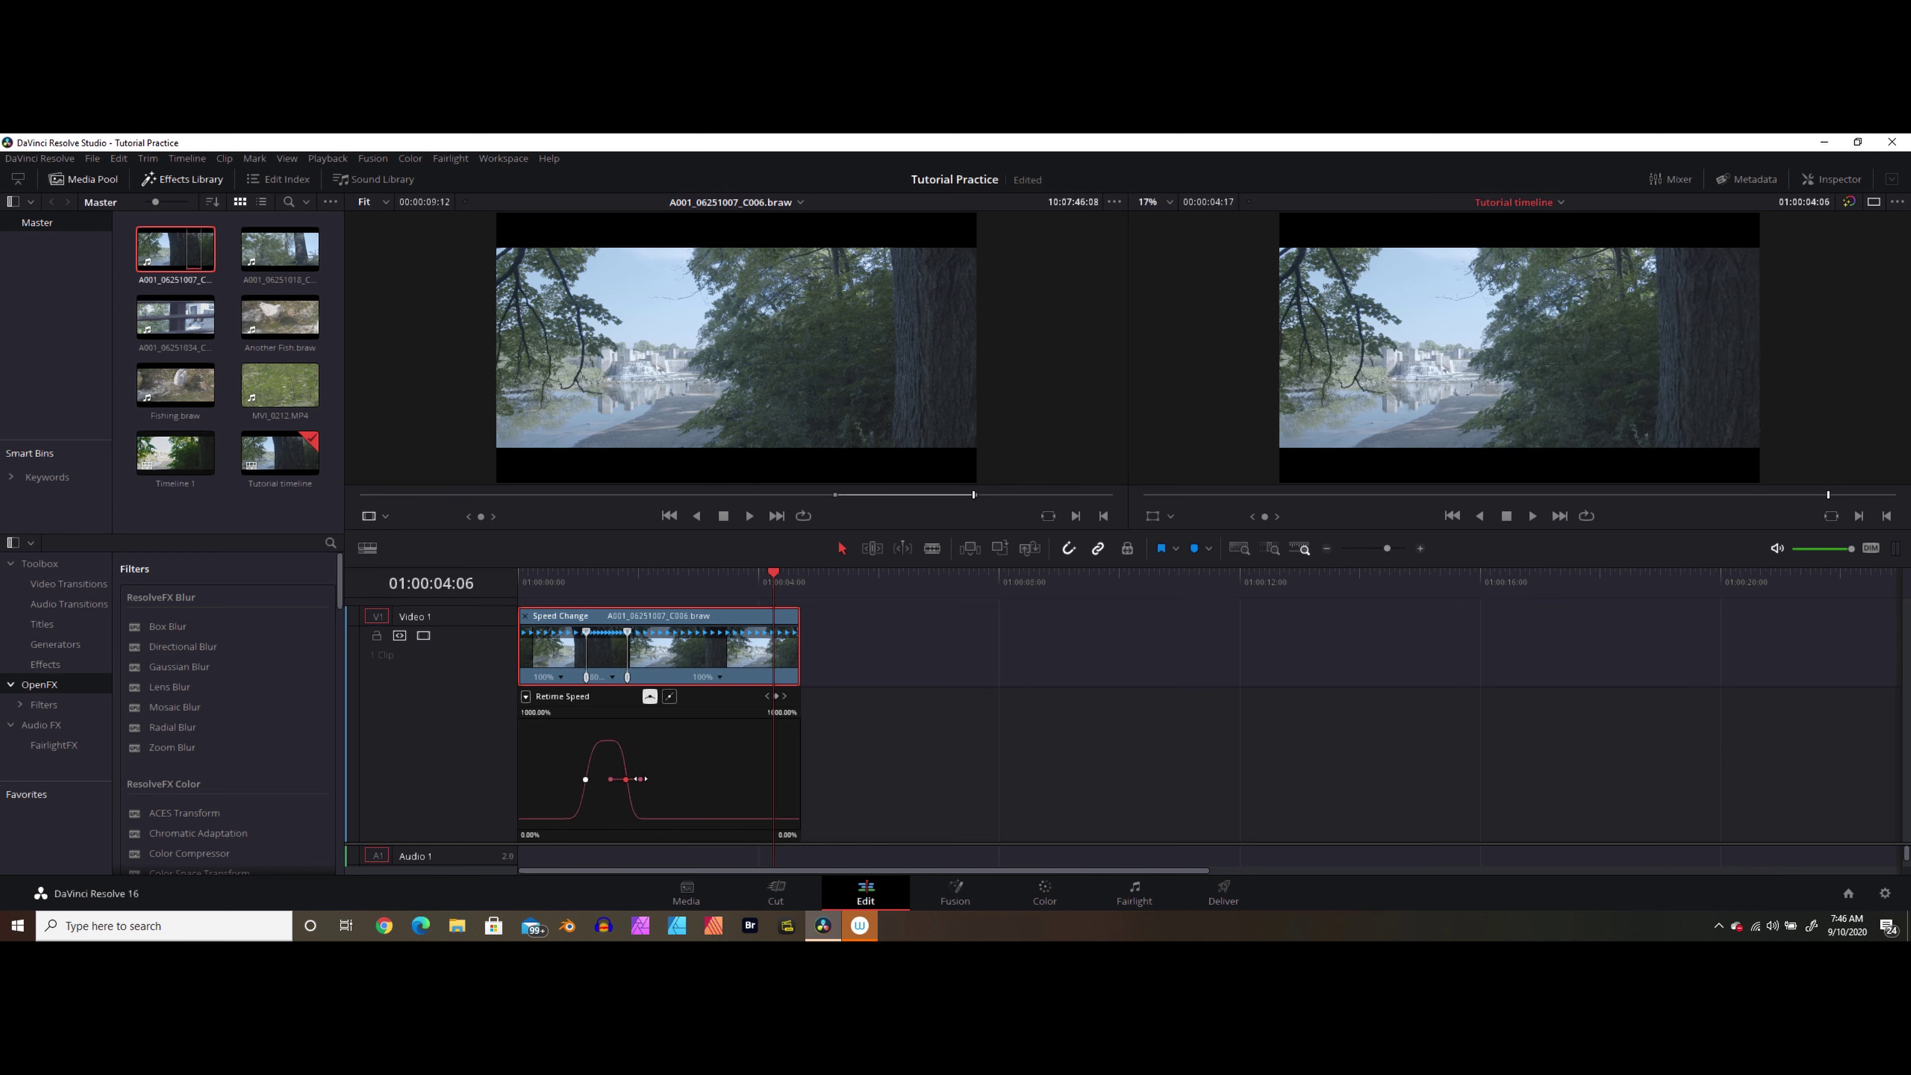
# Play the smoothed ramp from near the start, then hide the retime controls.
pyautogui.click(549, 582)
pyautogui.press('space')
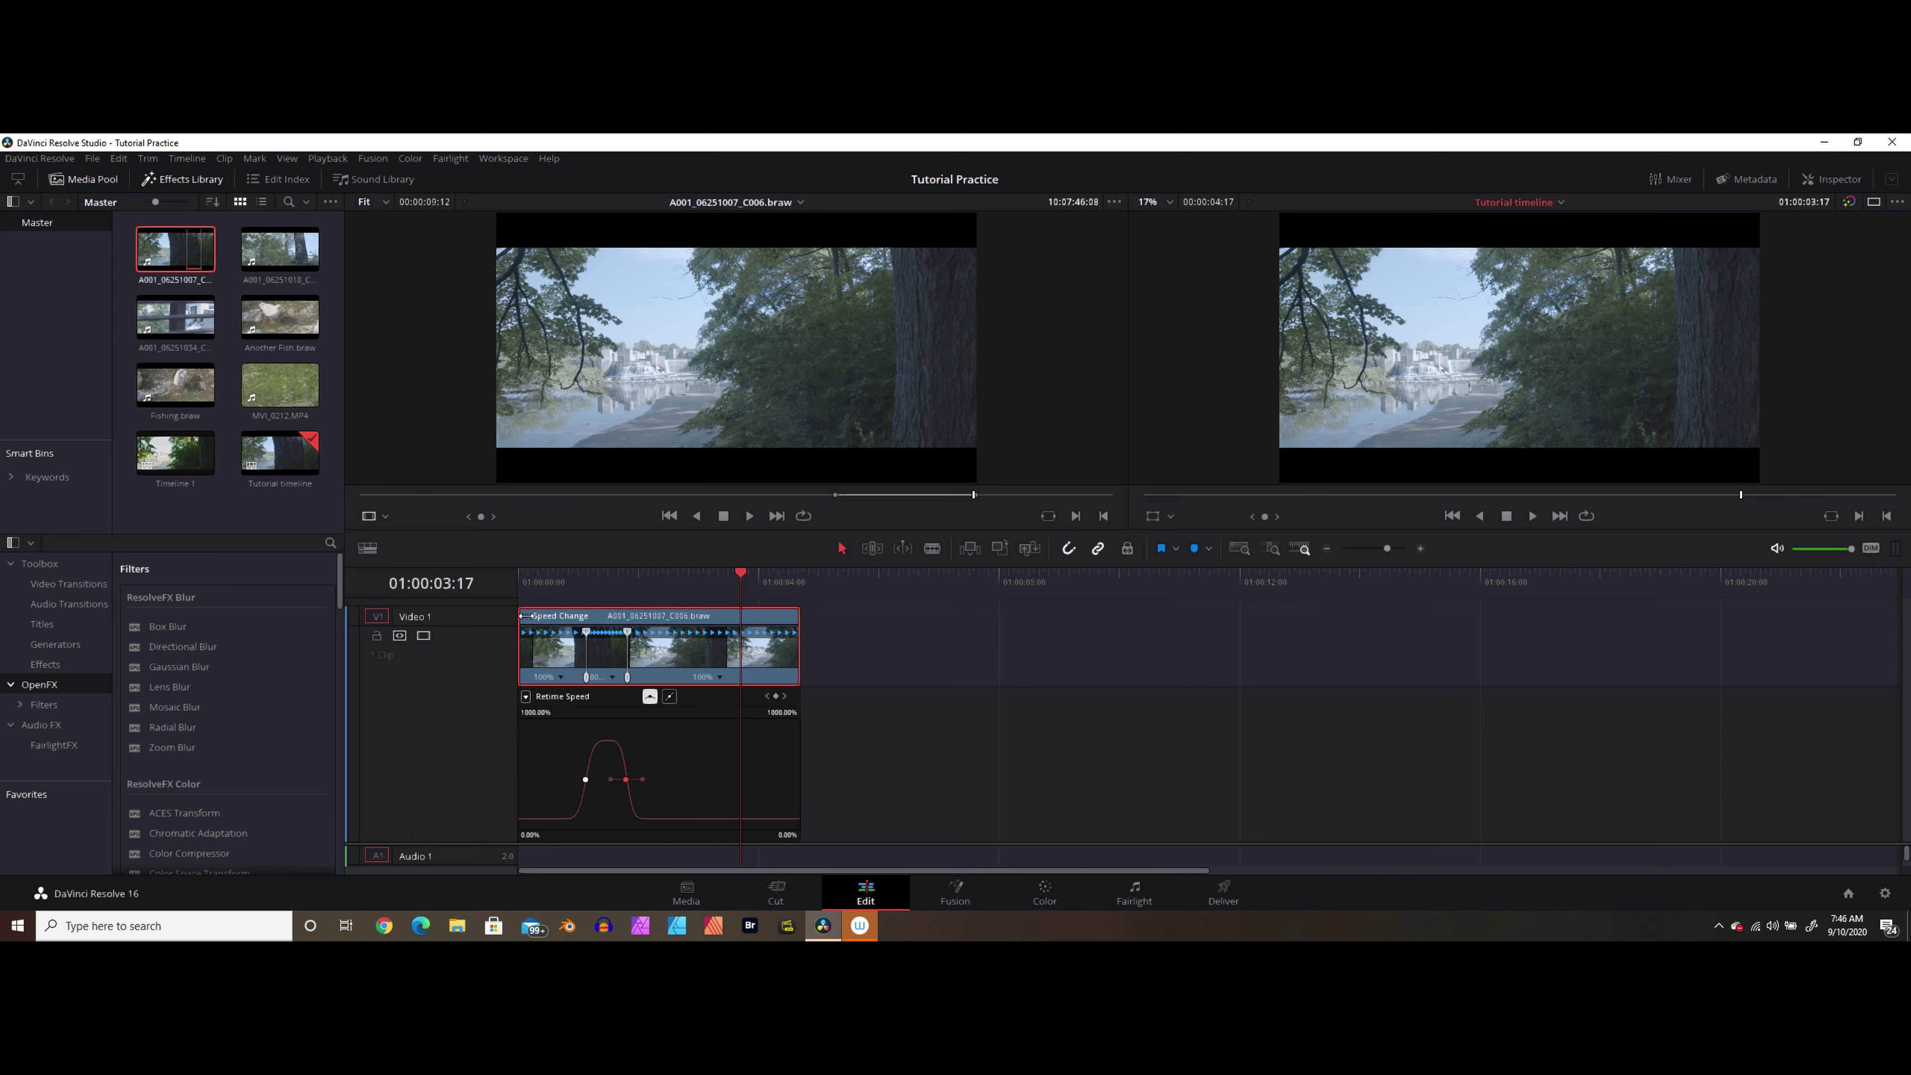
pyautogui.click(571, 663)
pyautogui.hotkey('ctrl', 'r')
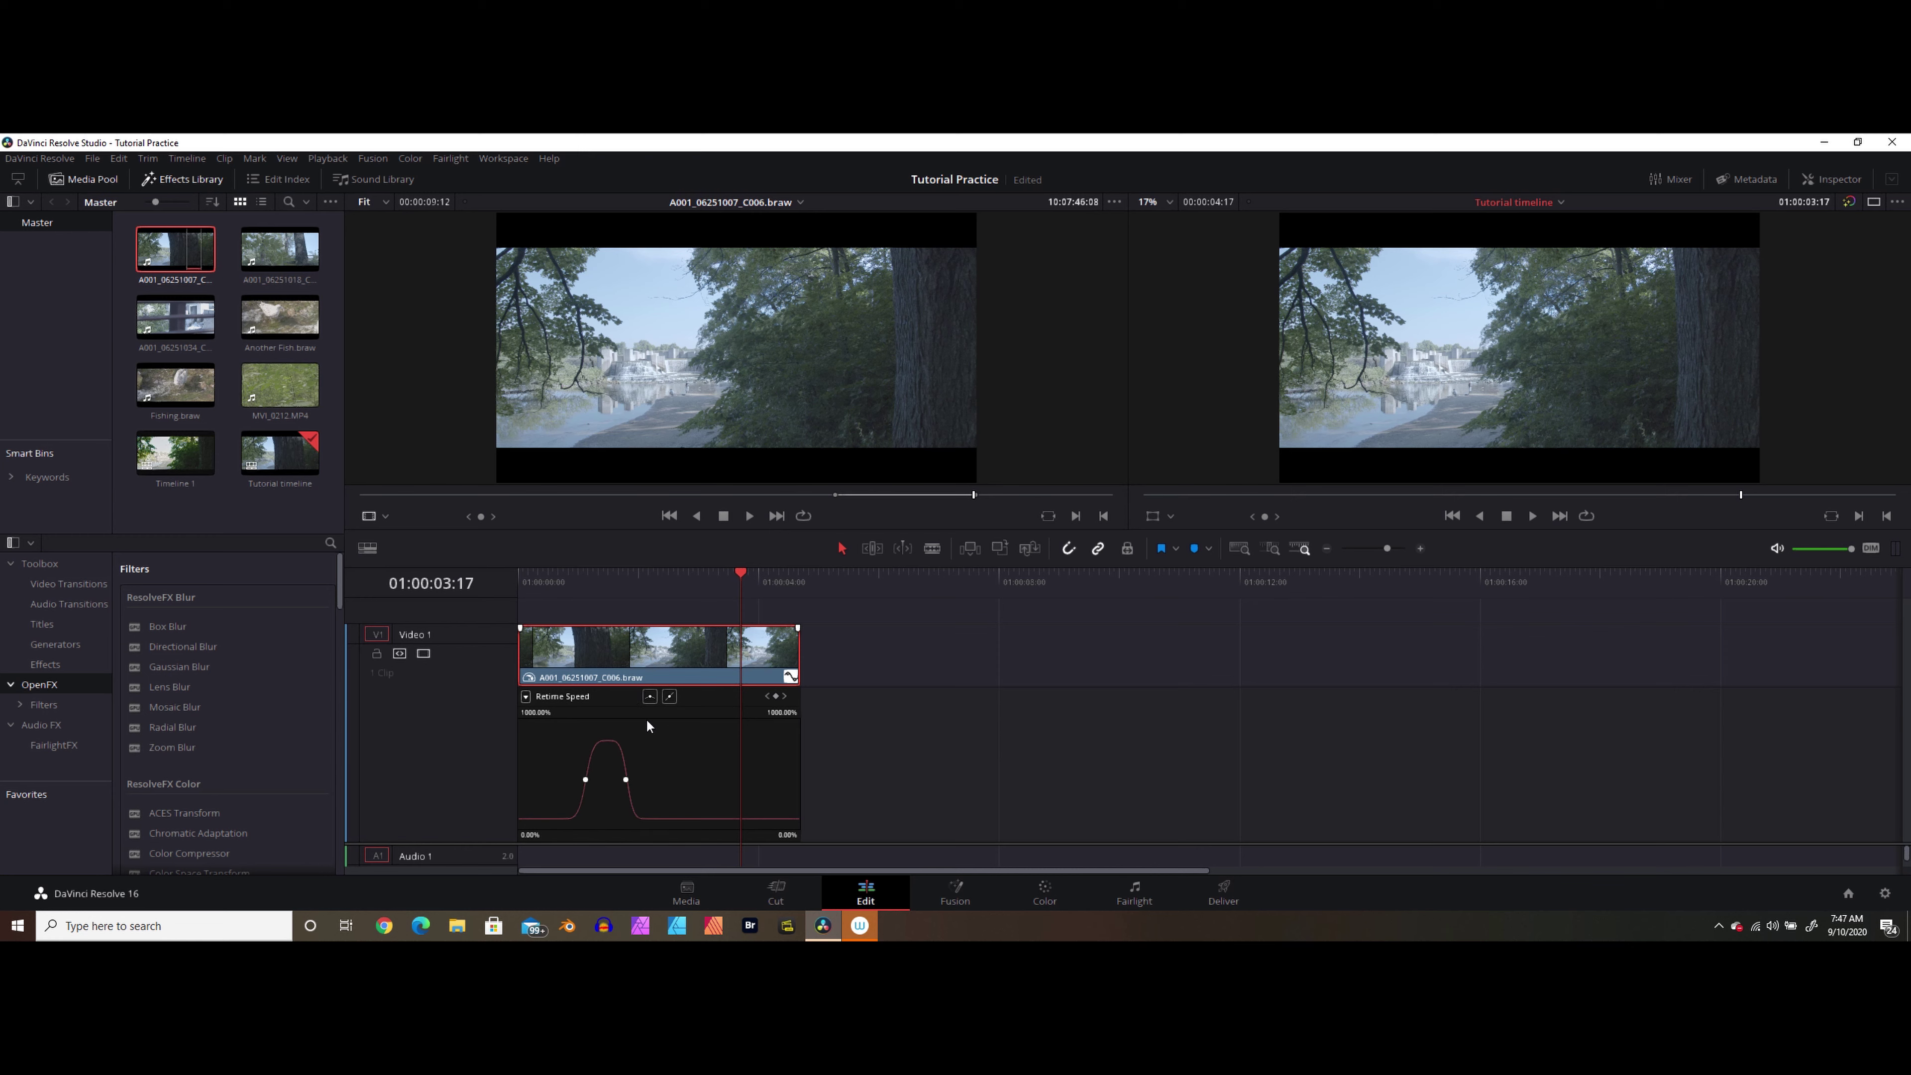
# Collapse the clip's retime curve editor and resize the timeline tracks back to normal.
pyautogui.rightClick(684, 641)
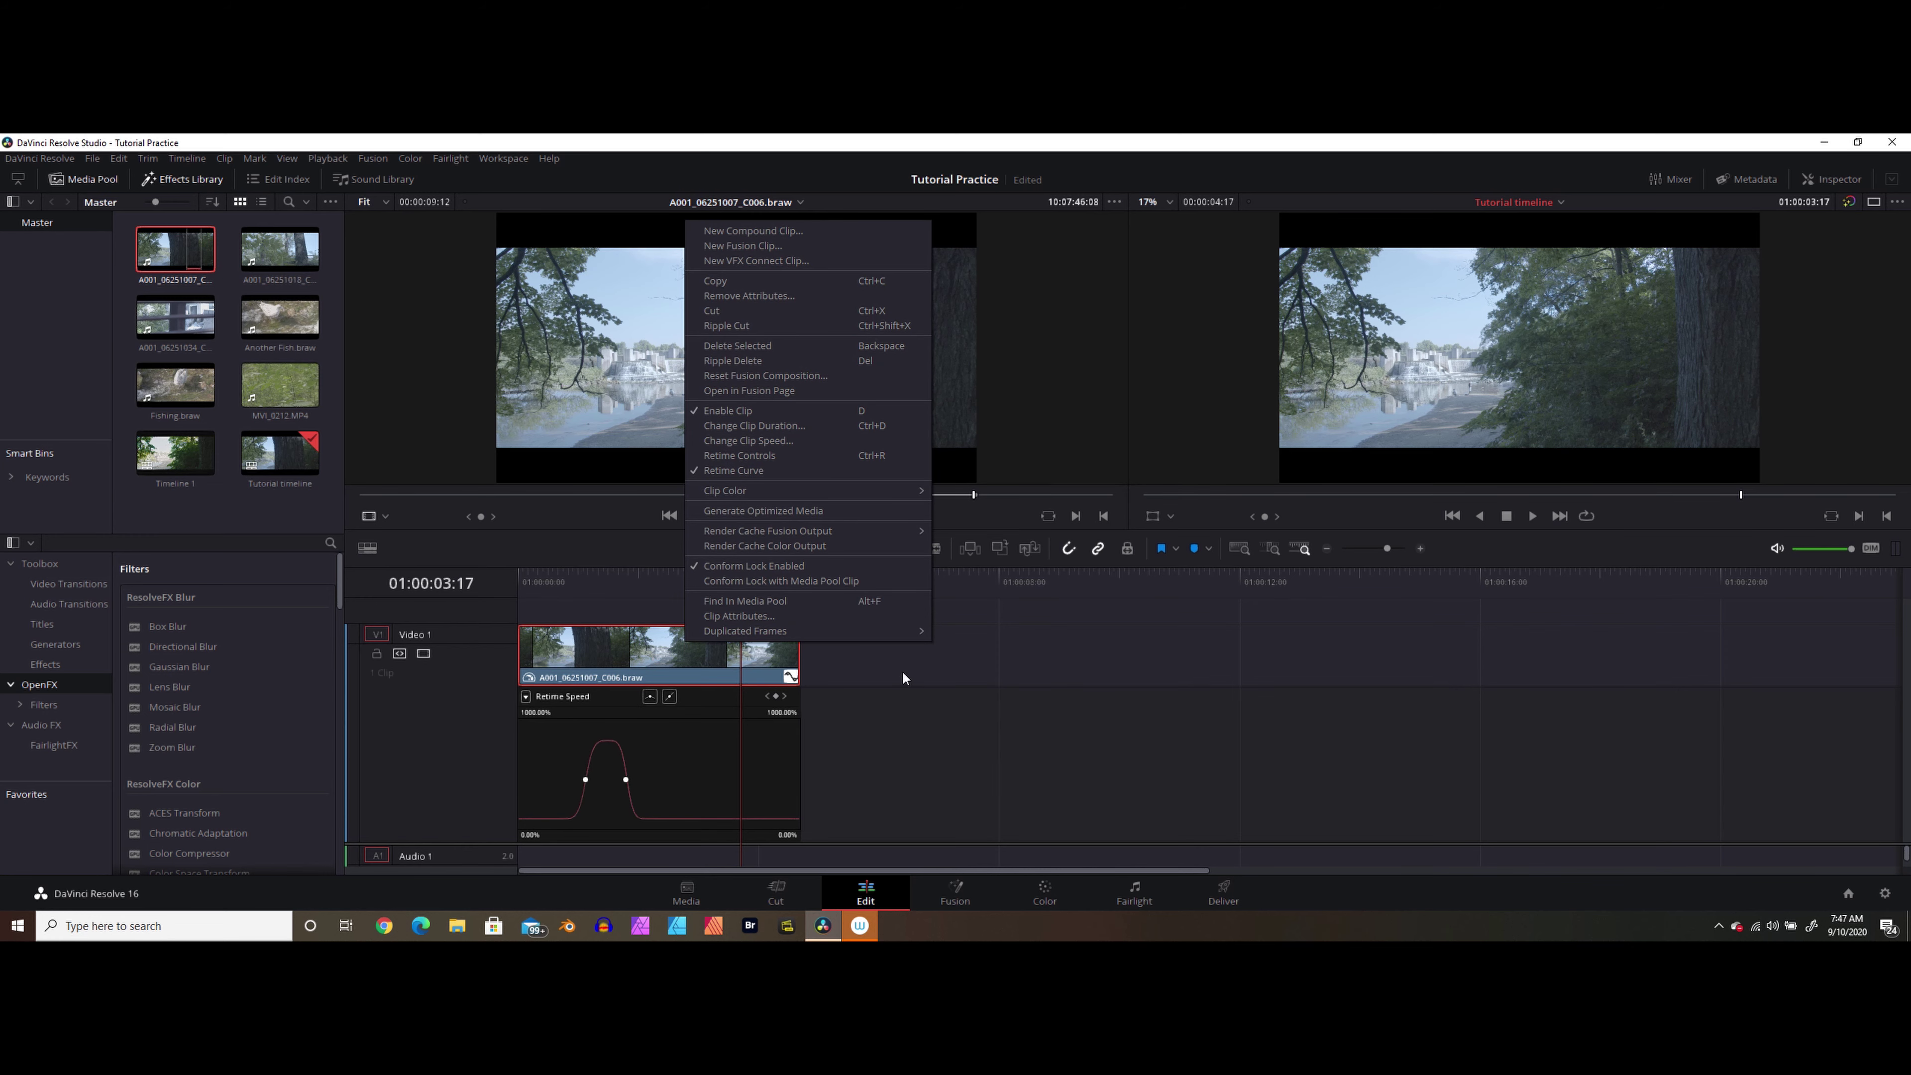
pyautogui.rightClick(697, 661)
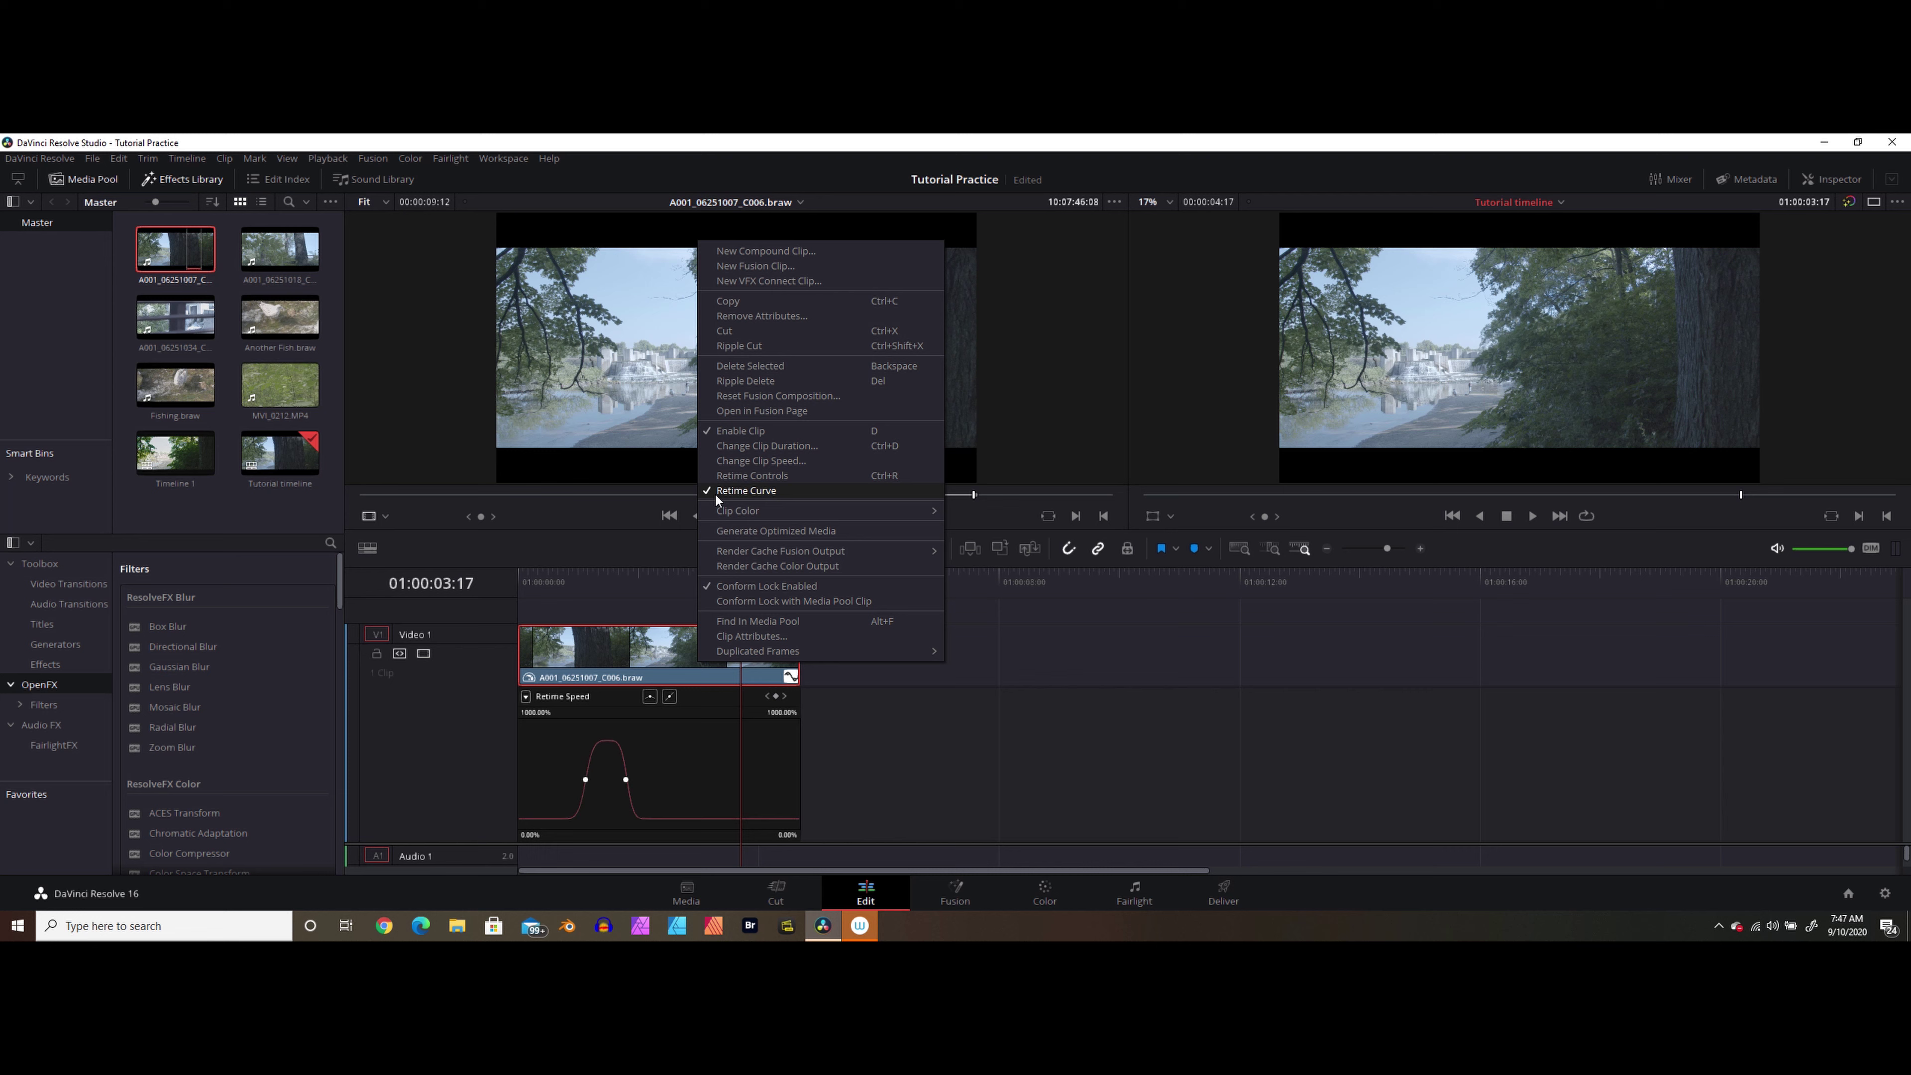
pyautogui.click(674, 650)
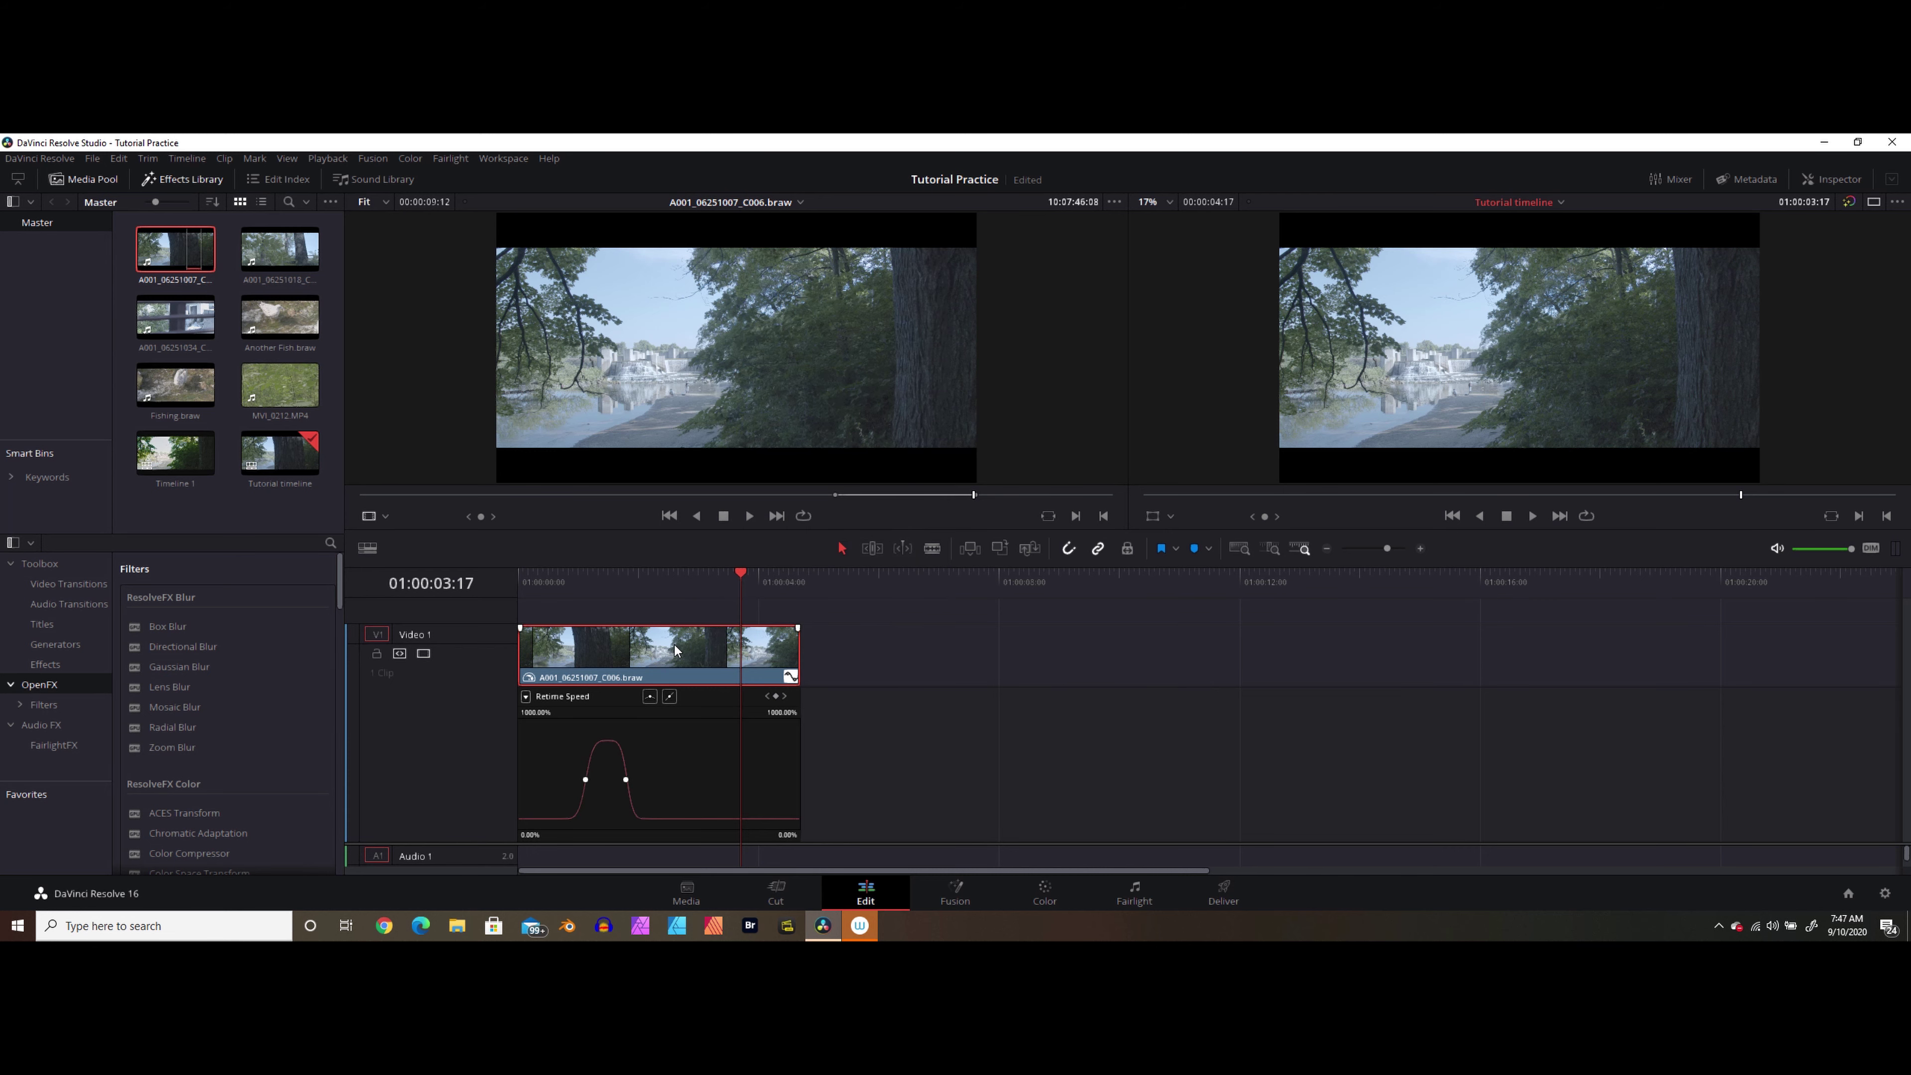
pyautogui.click(793, 678)
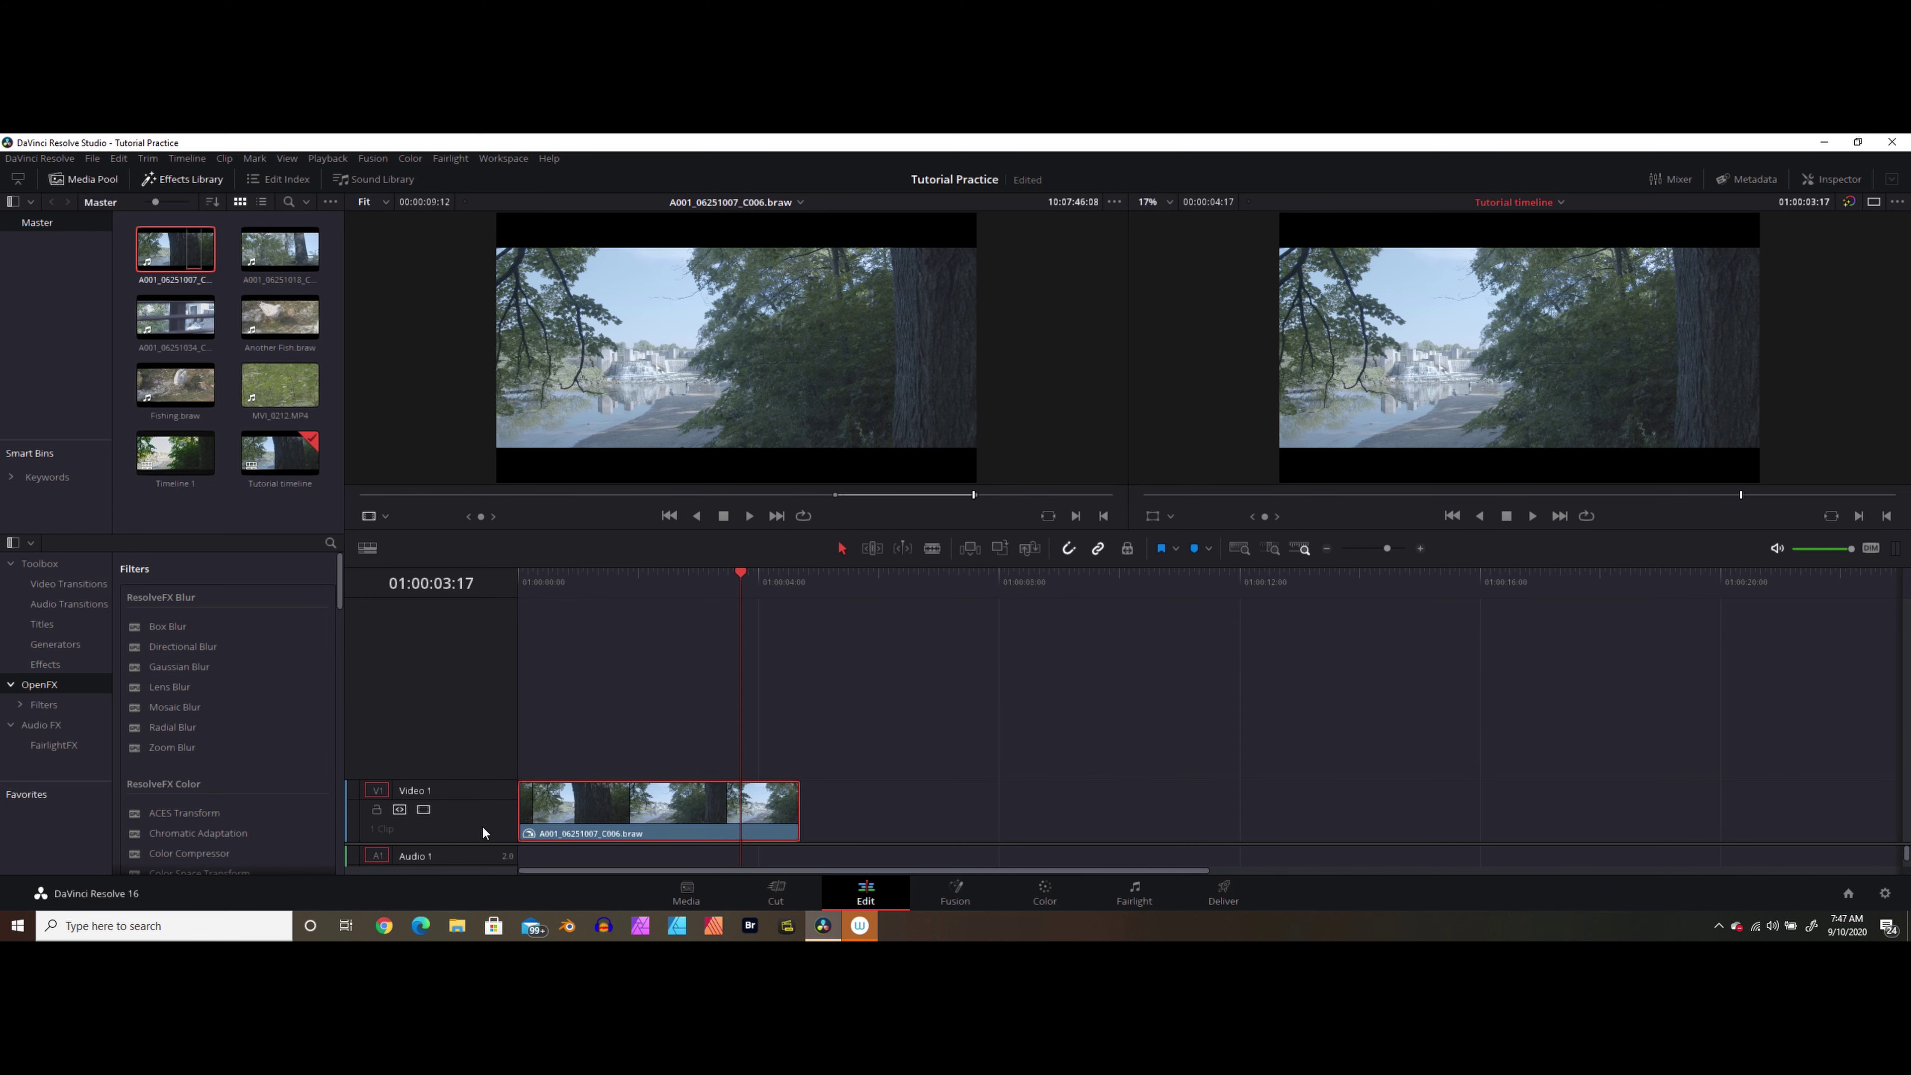
pyautogui.moveTo(487, 842); pyautogui.dragTo(487, 737)
# Play the smoothed clip from the start twice to review it.
pyautogui.click(533, 580)
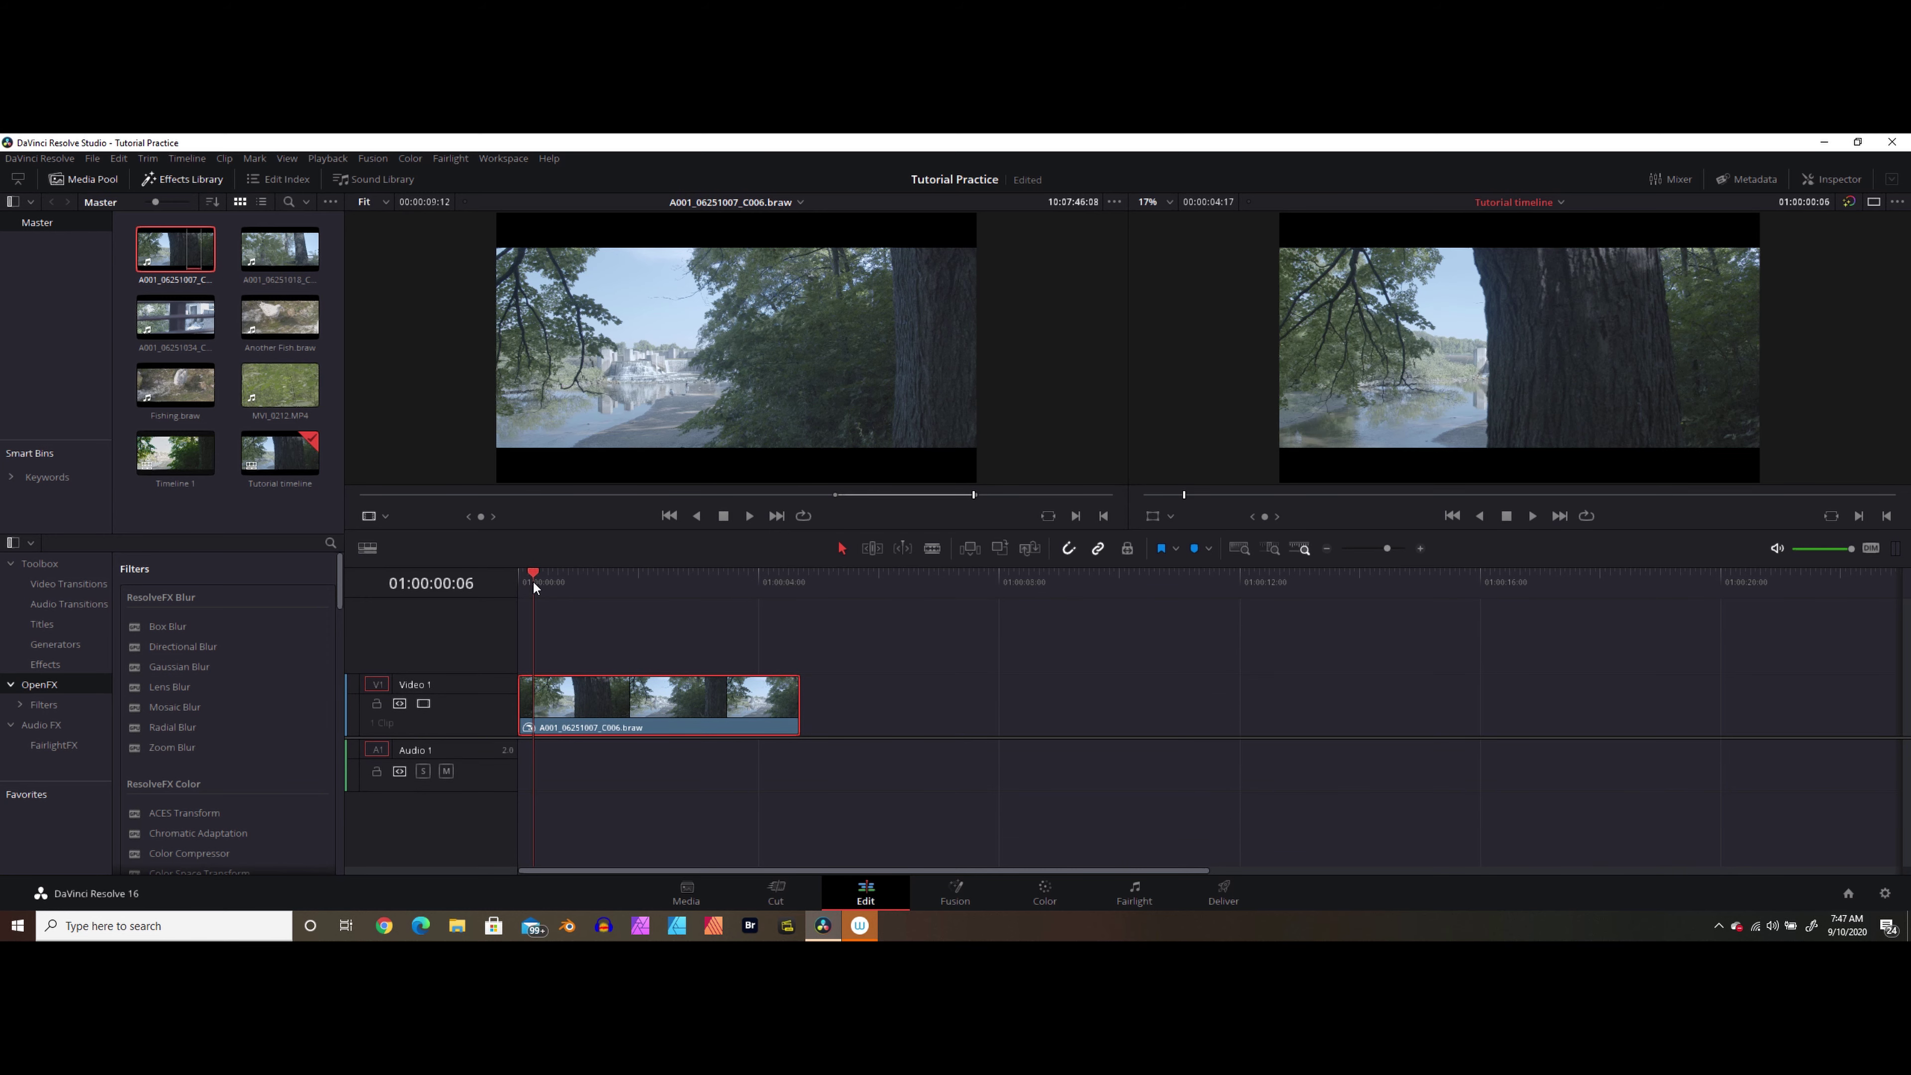
pyautogui.press('space')
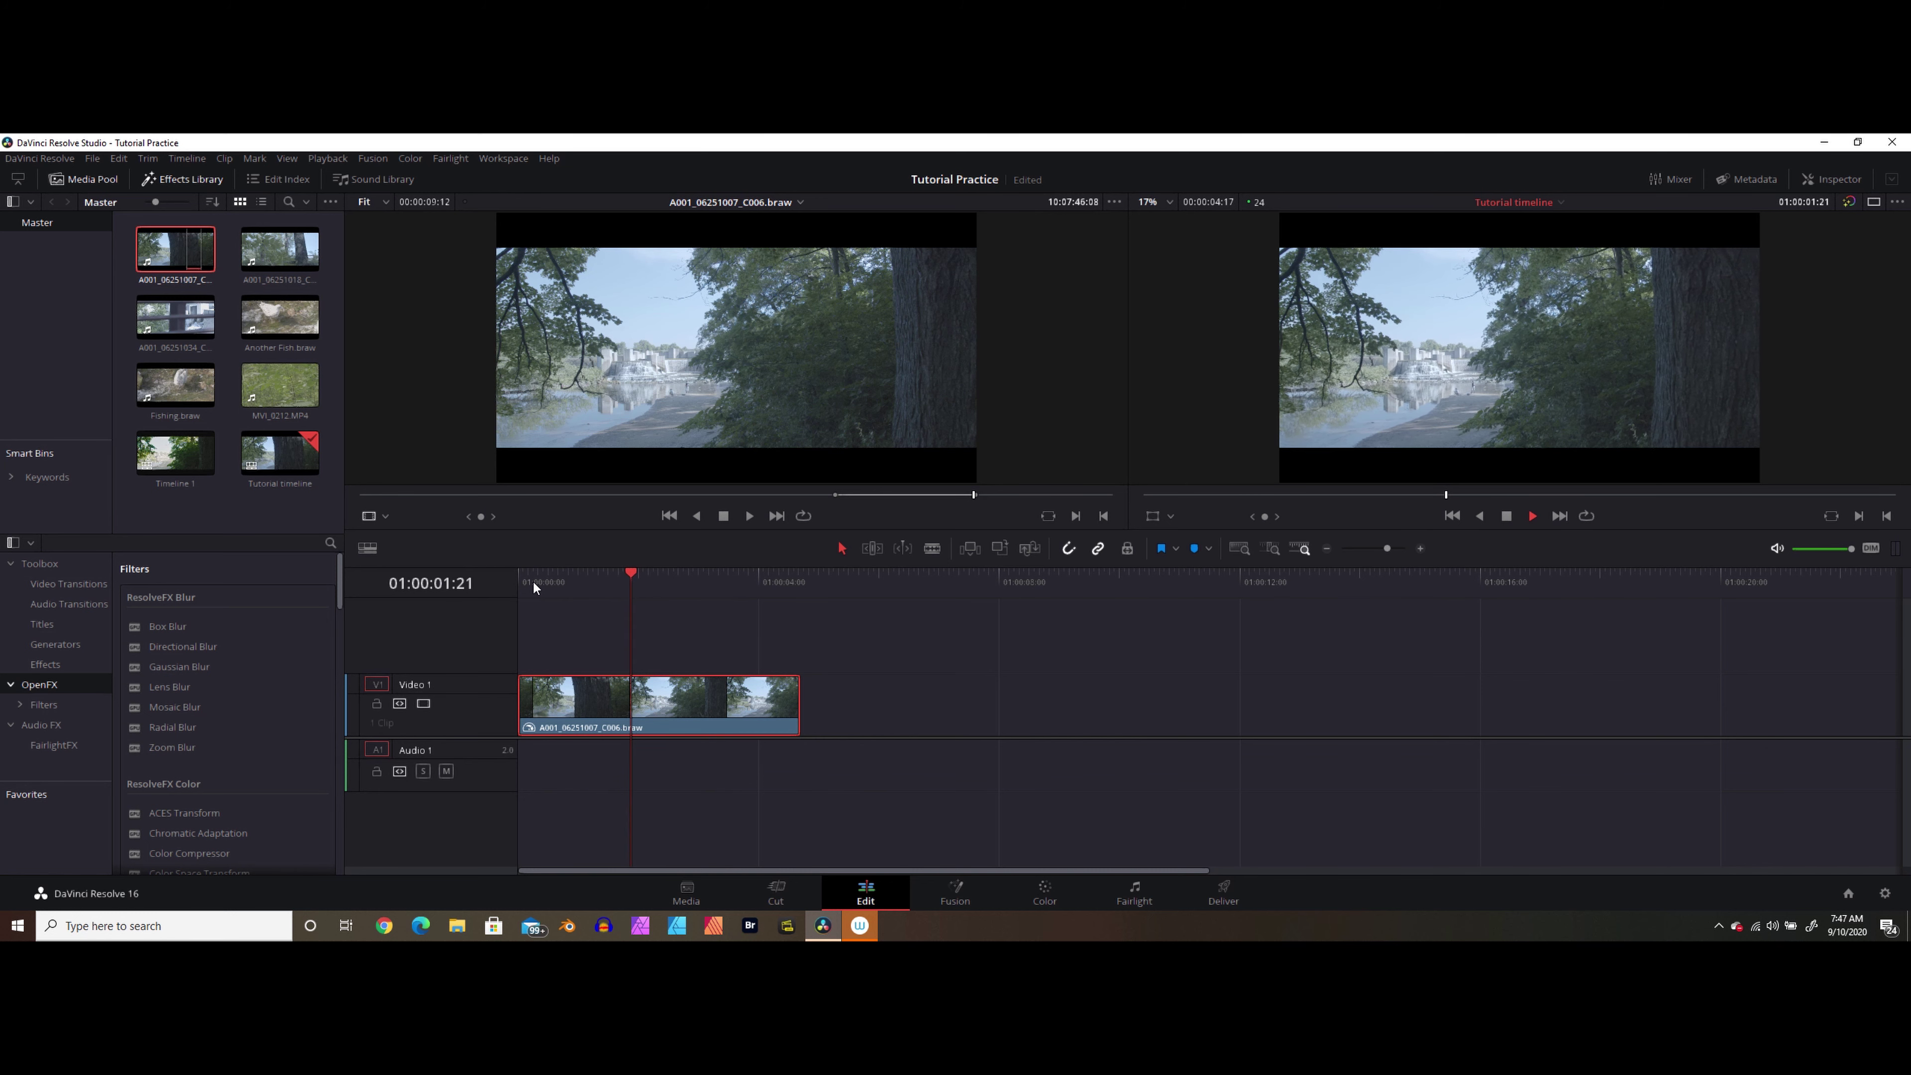
pyautogui.press('space')
pyautogui.press('Home')
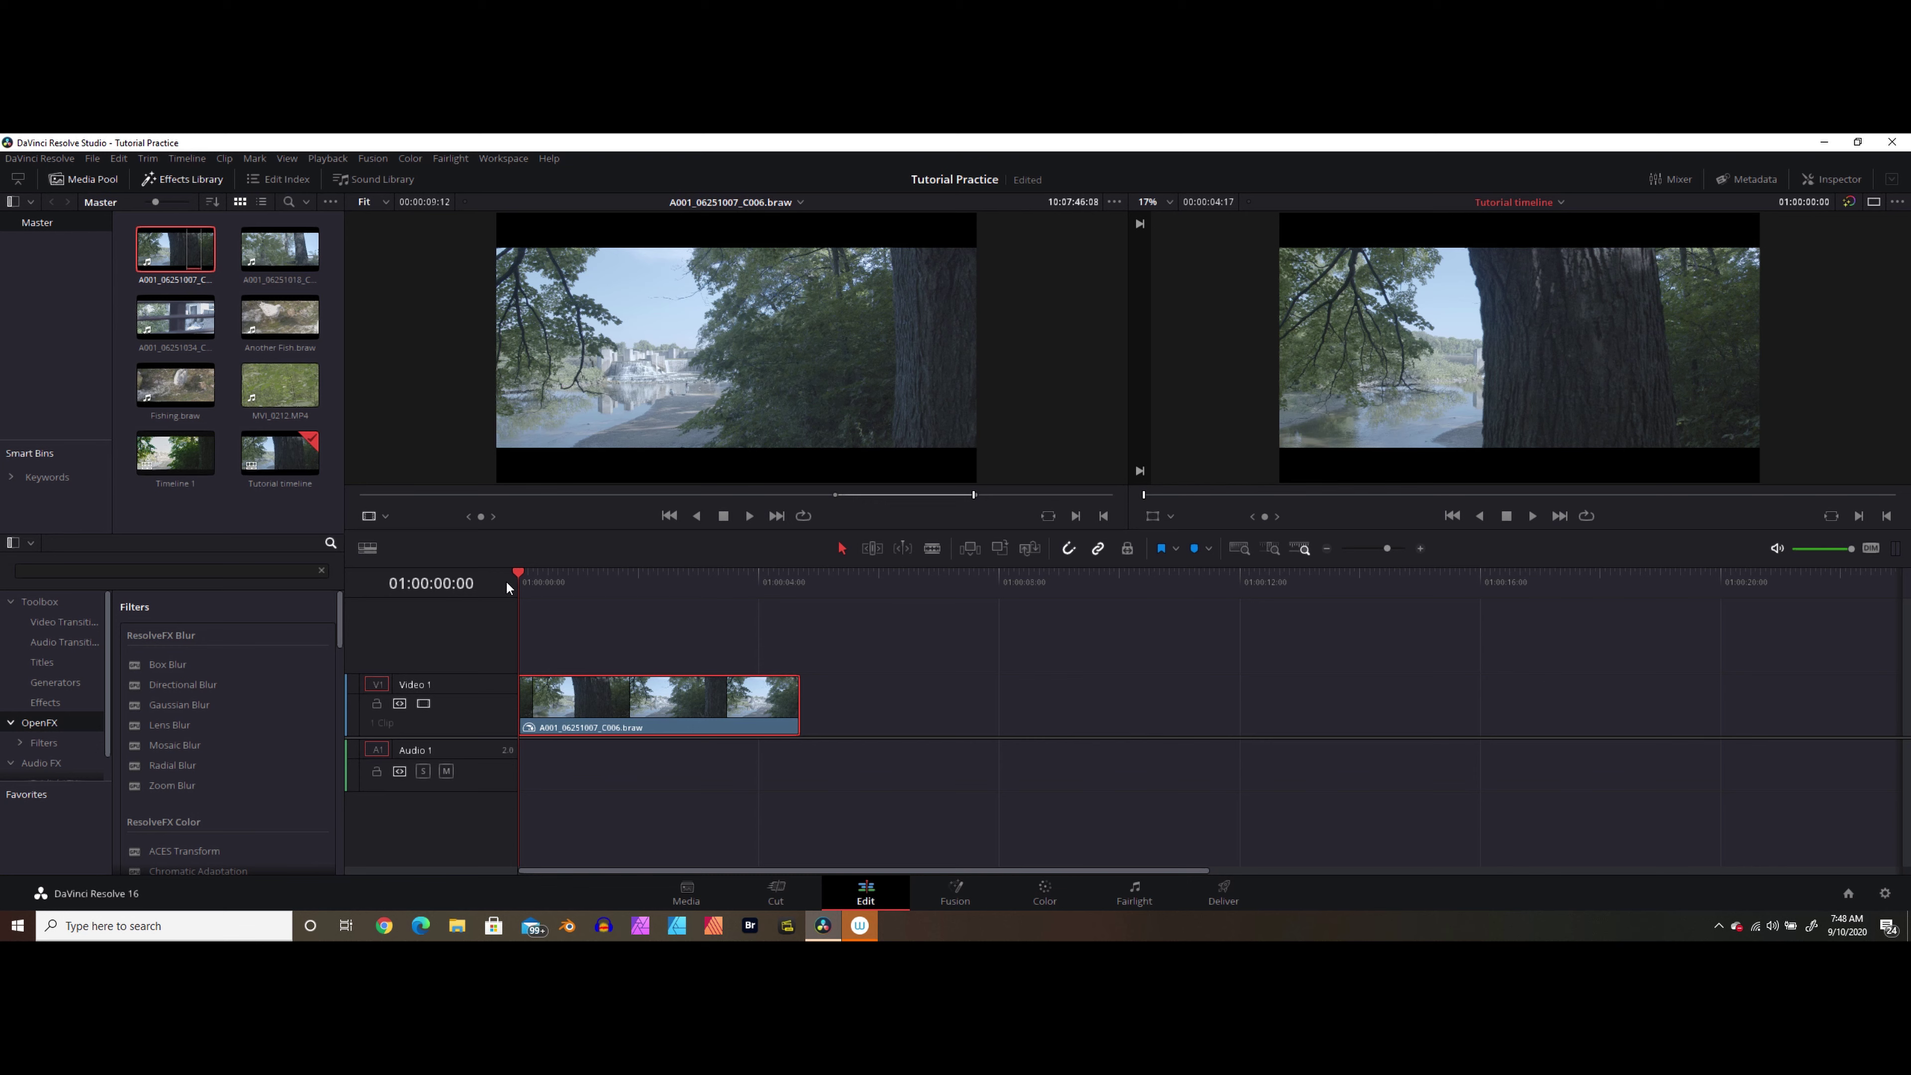
pyautogui.press('space')
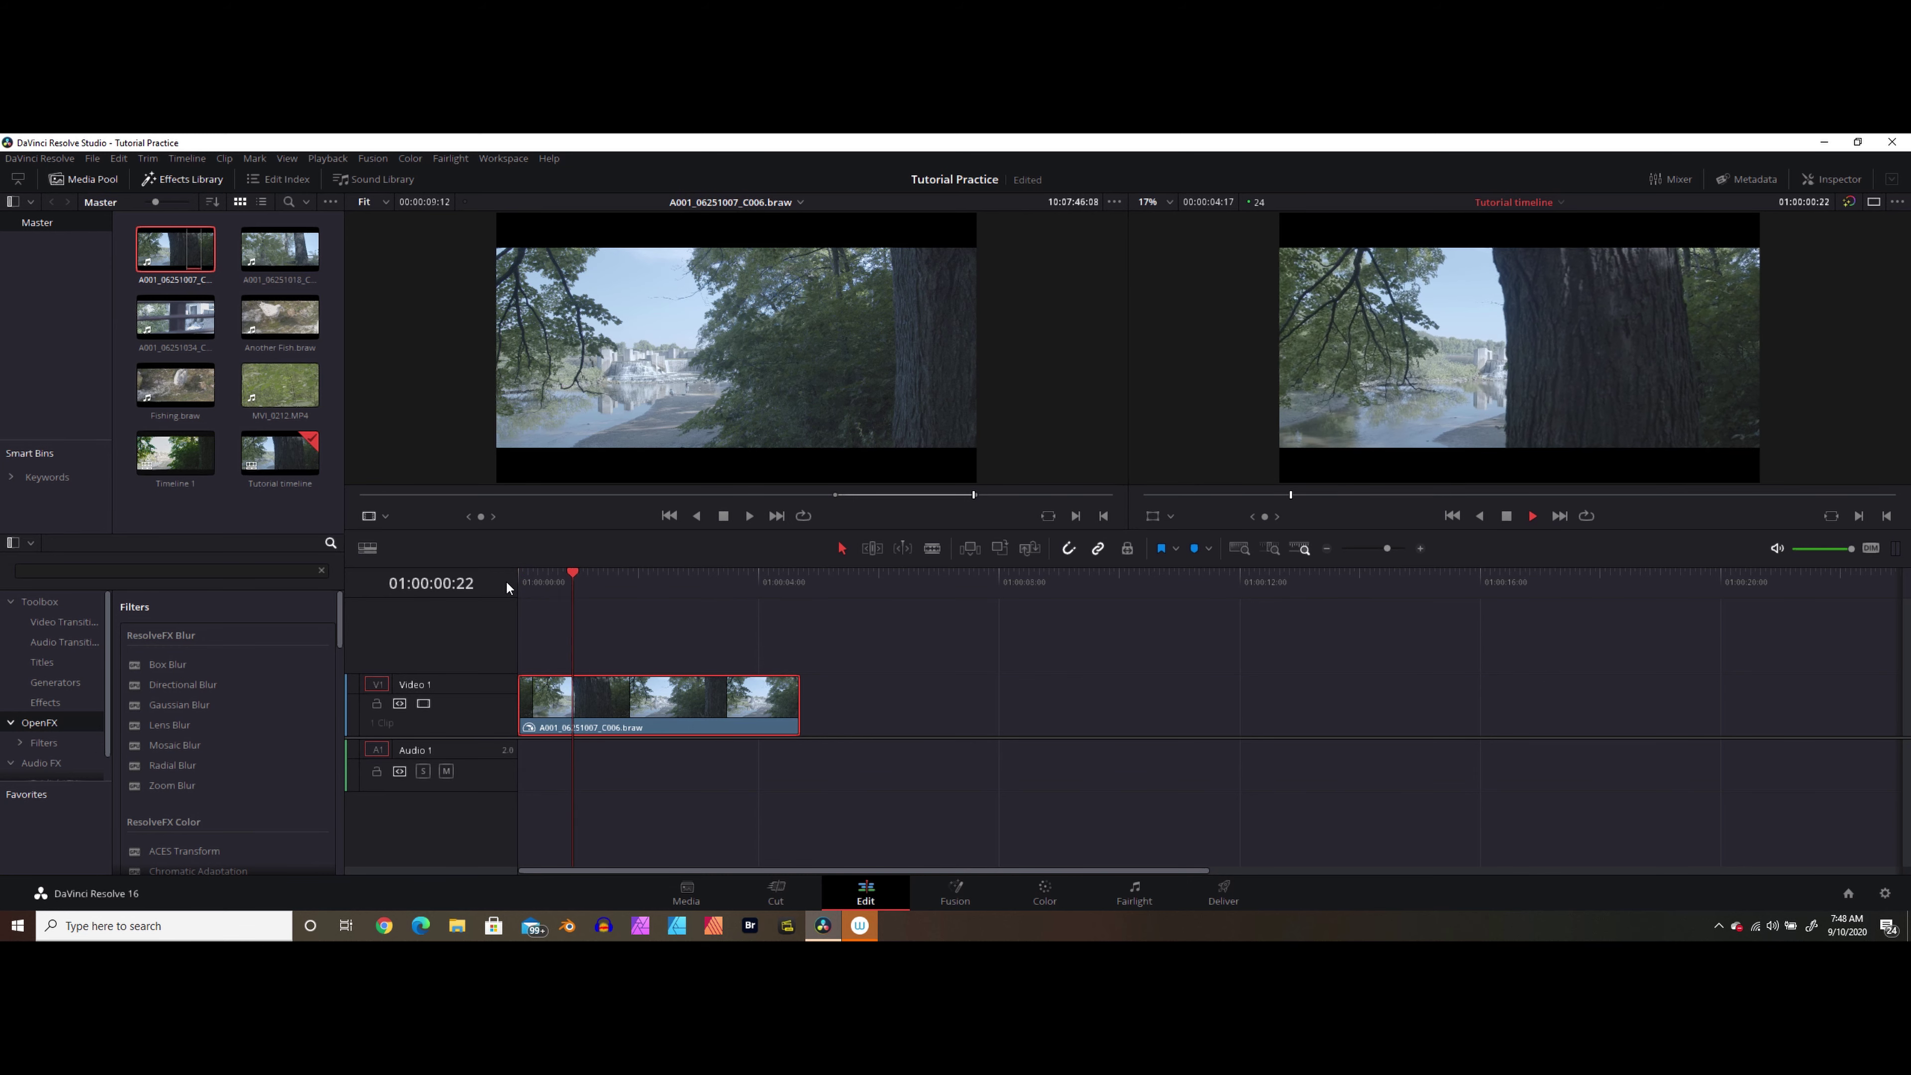
pyautogui.press('space')
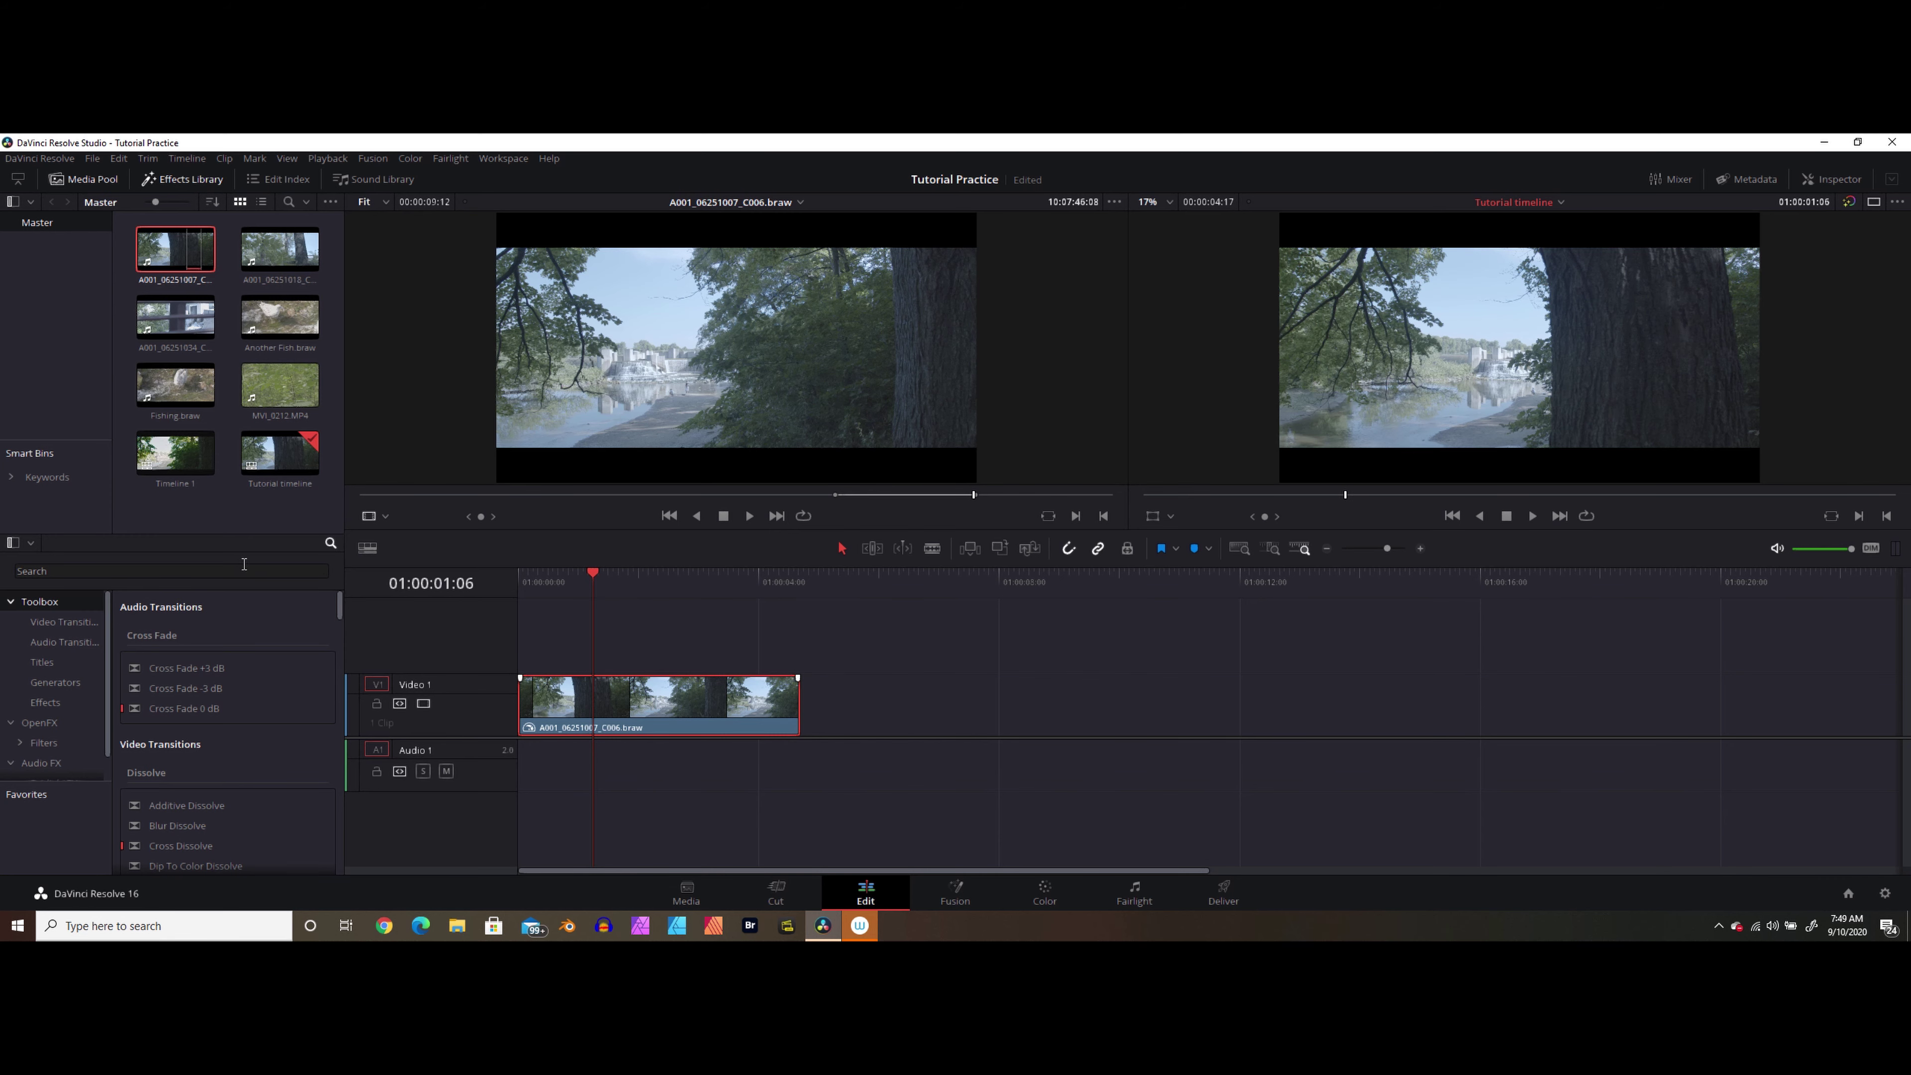
# Search the effects for 'adj' and place an Adjustment Clip on a new track above the clip.
pyautogui.click(179, 570)
pyautogui.write('adj')
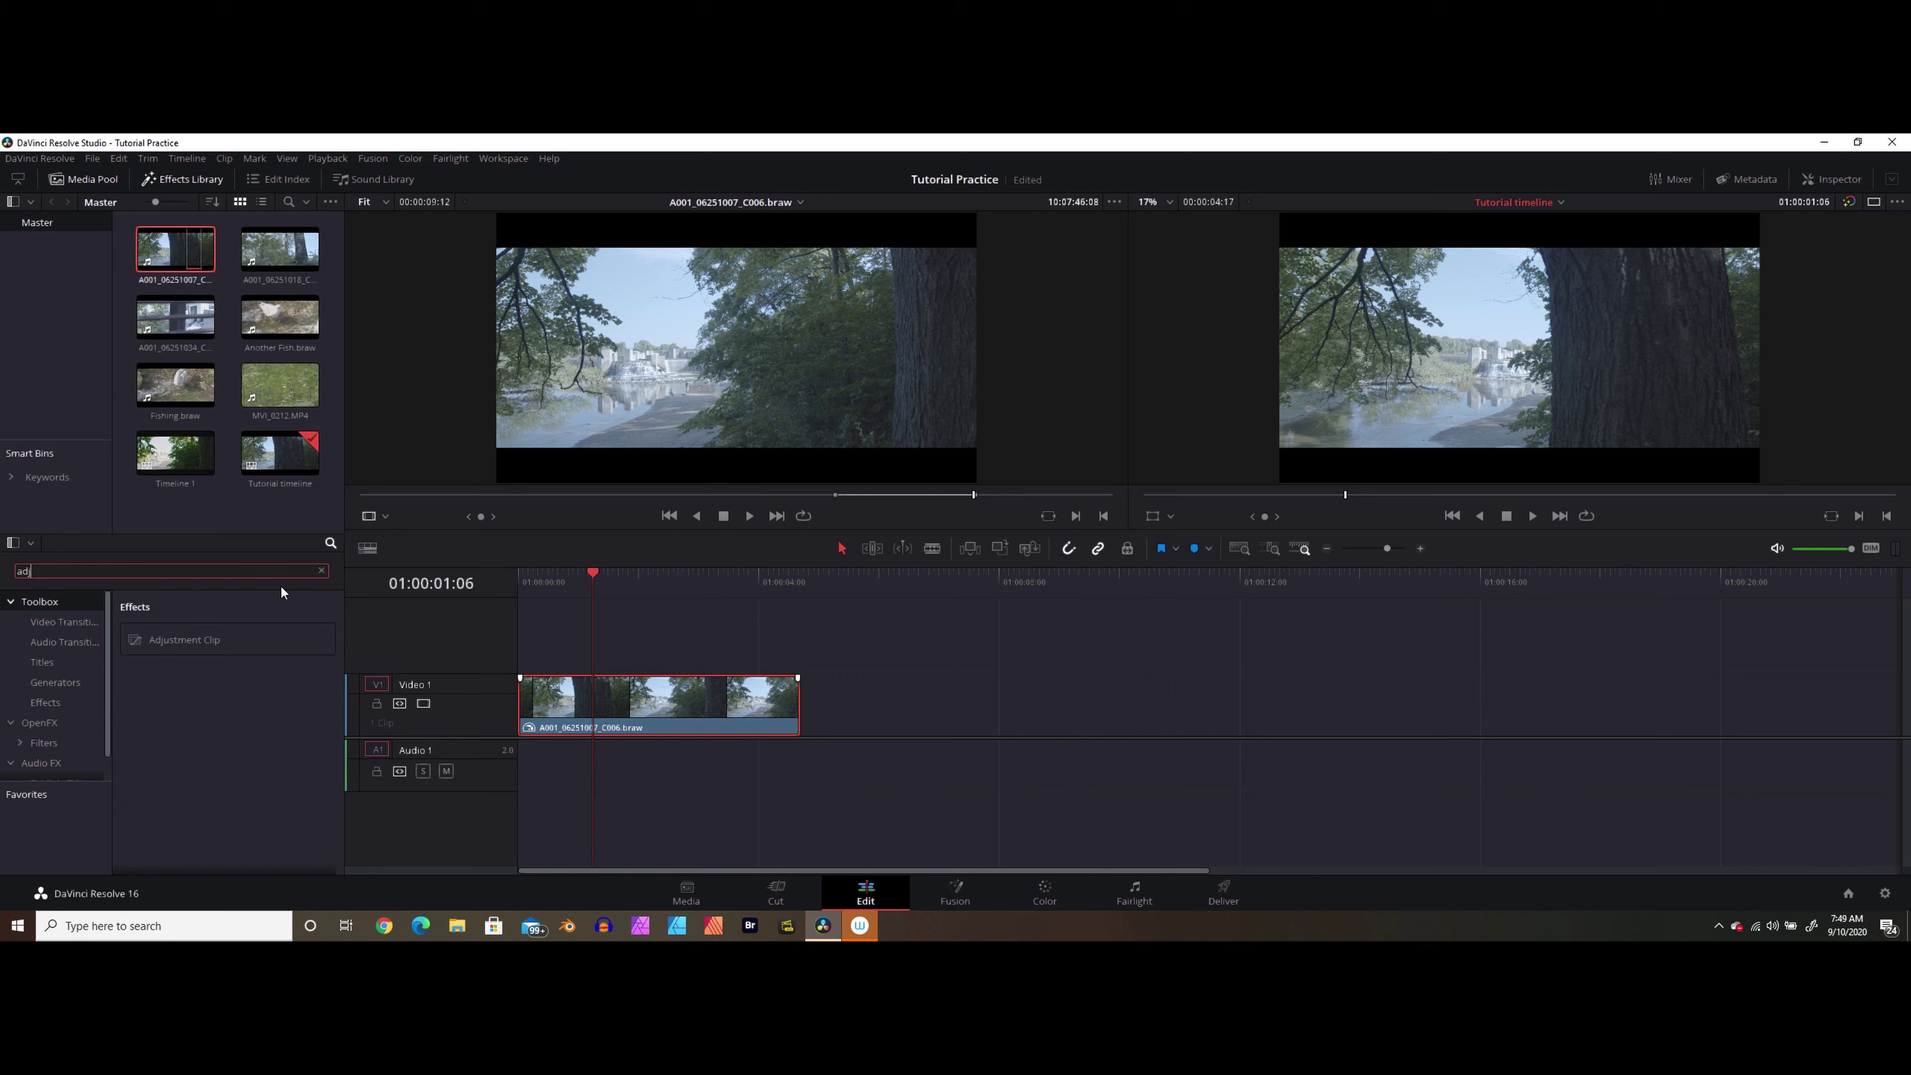
pyautogui.moveTo(192, 639); pyautogui.dragTo(588, 635)
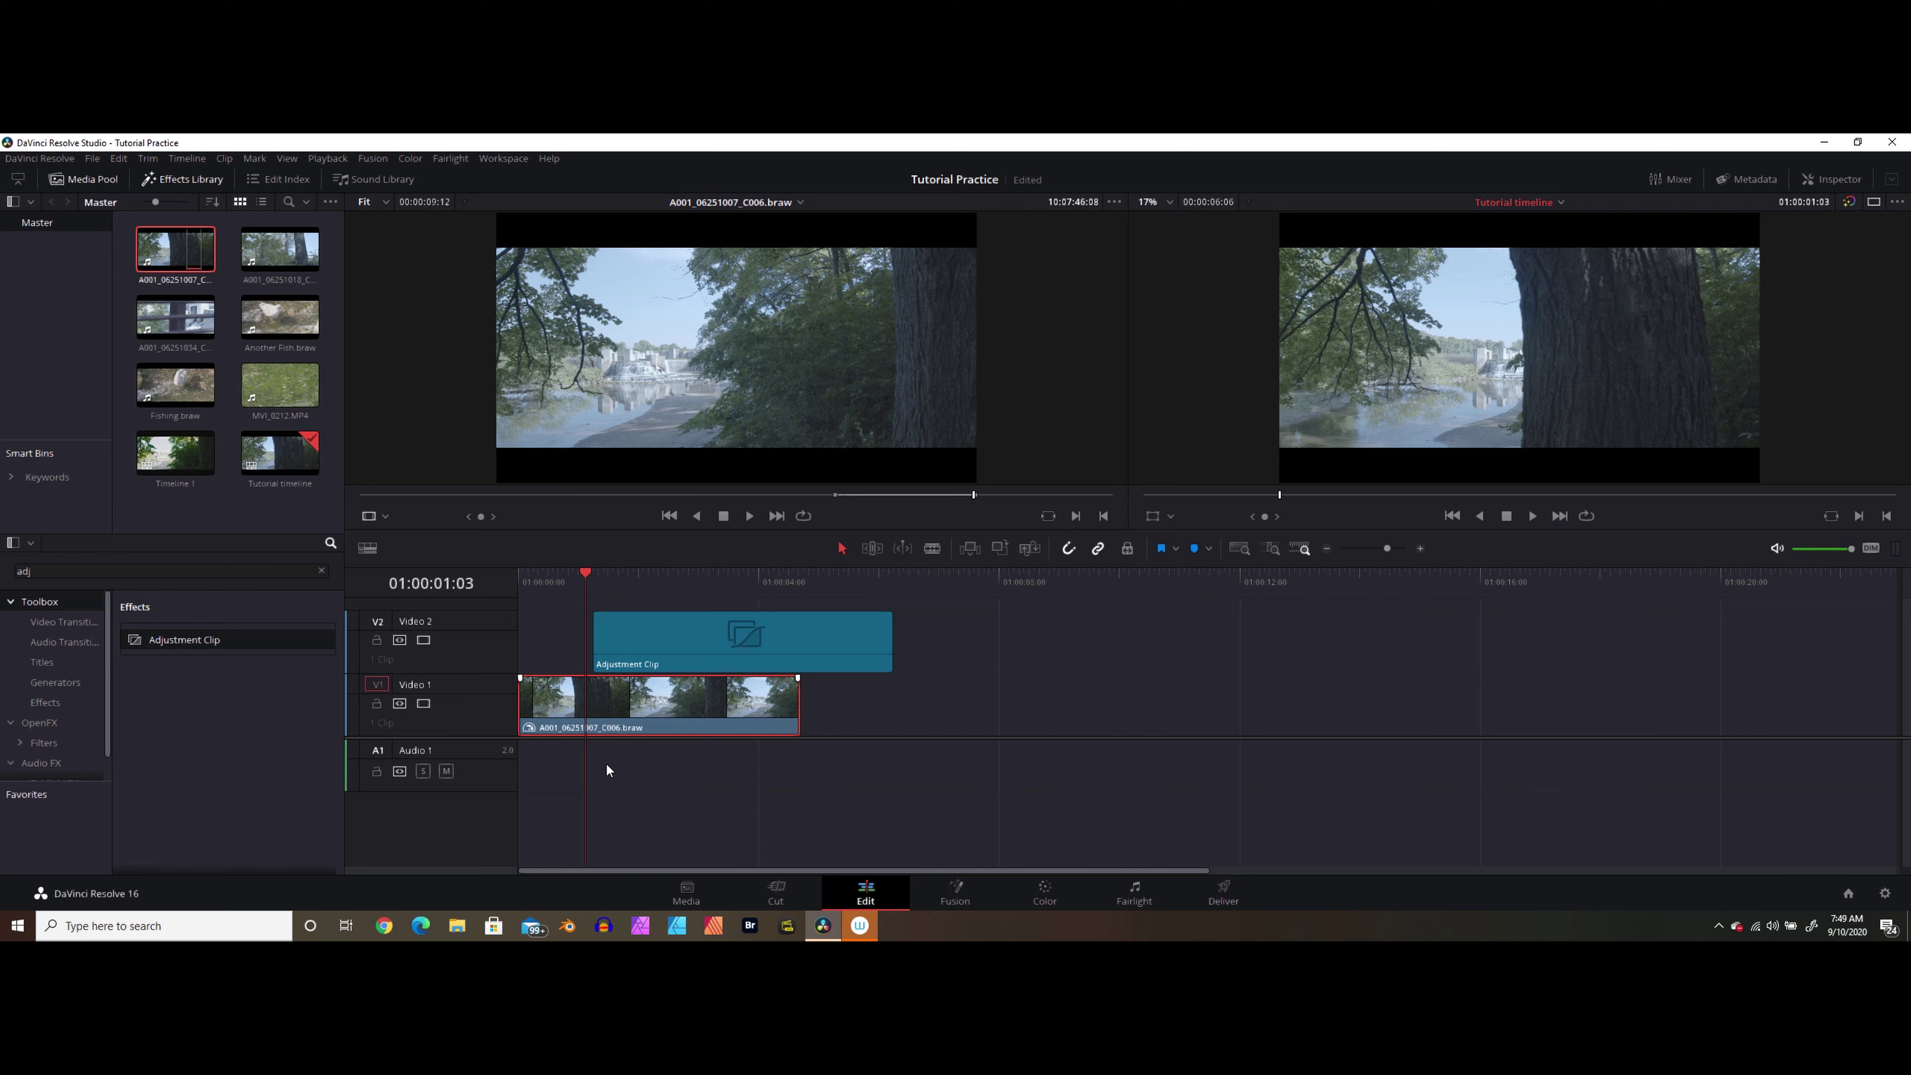
# Show the retime controls, snap the Adjustment Clip to the playhead and trim it to the fast section.
pyautogui.hotkey('ctrl', 'r')
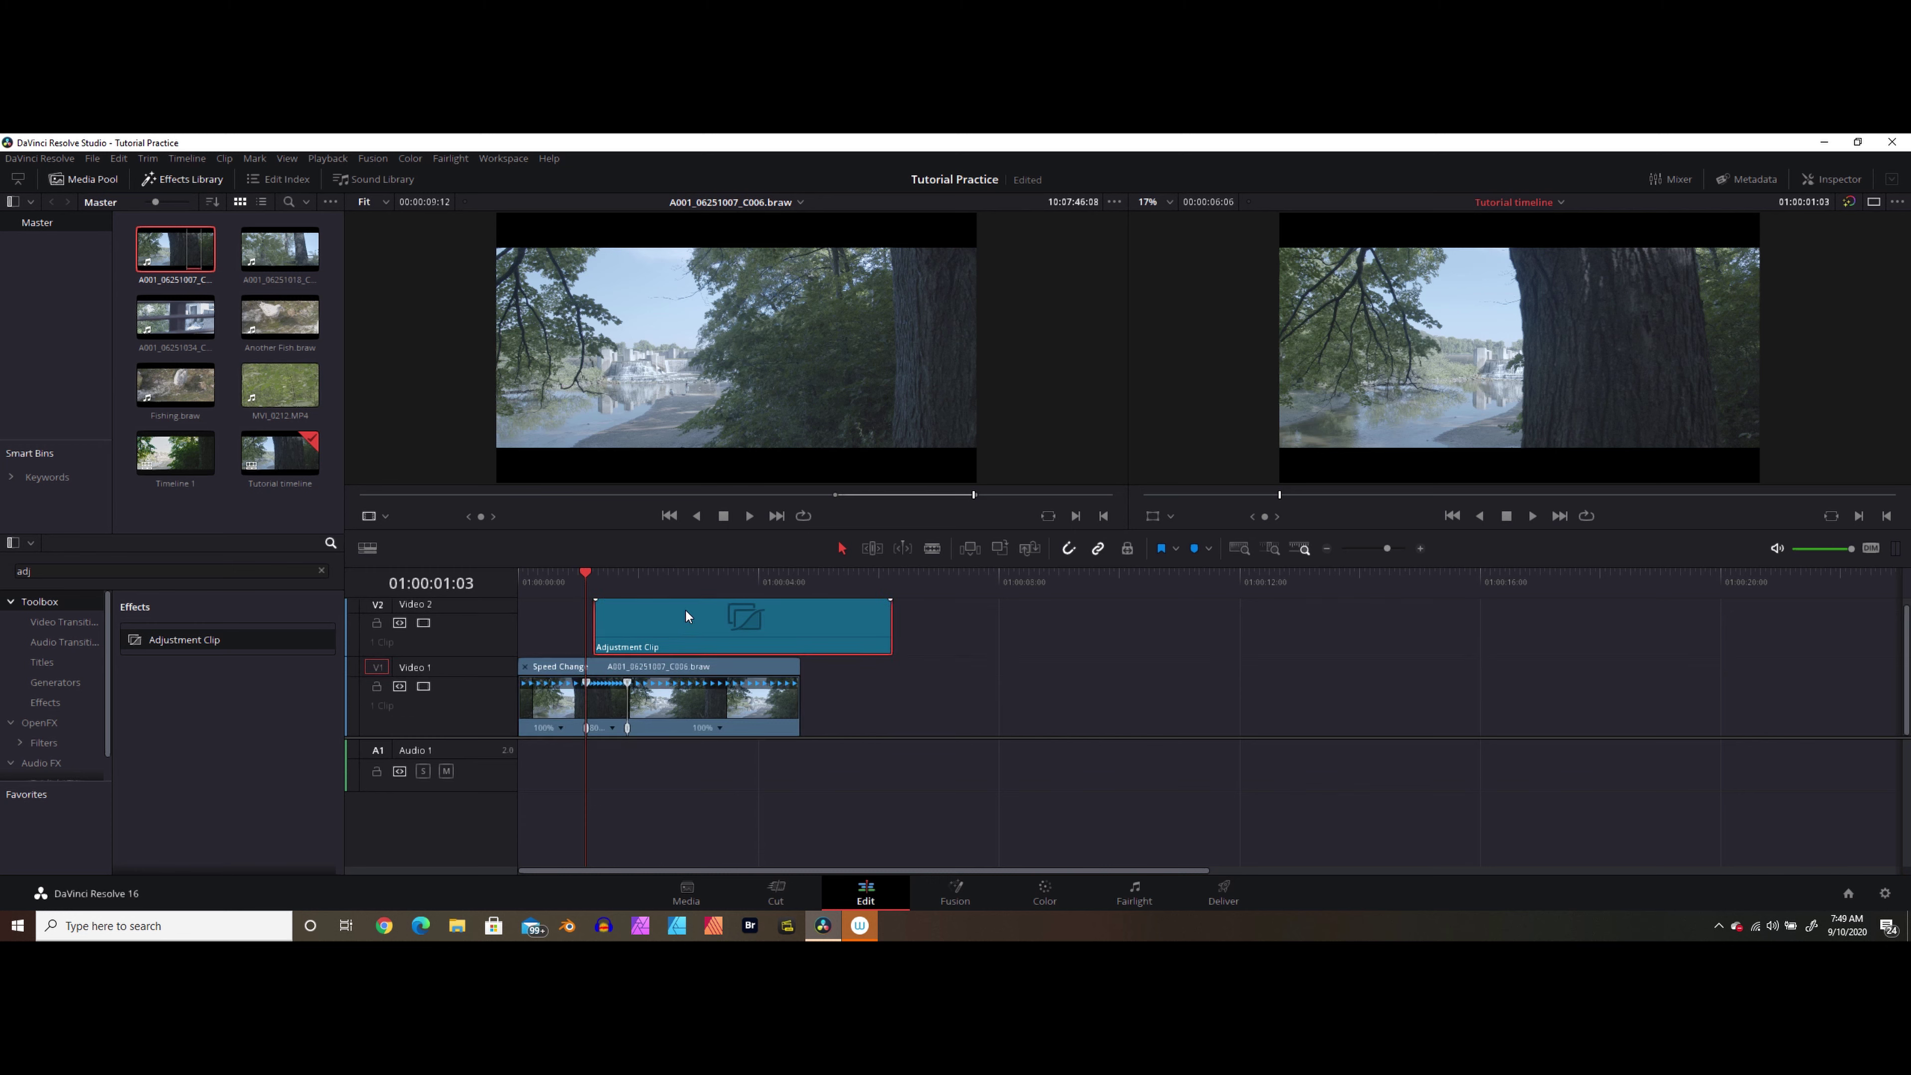
pyautogui.moveTo(685, 608); pyautogui.dragTo(678, 610)
pyautogui.moveTo(884, 632); pyautogui.dragTo(623, 639)
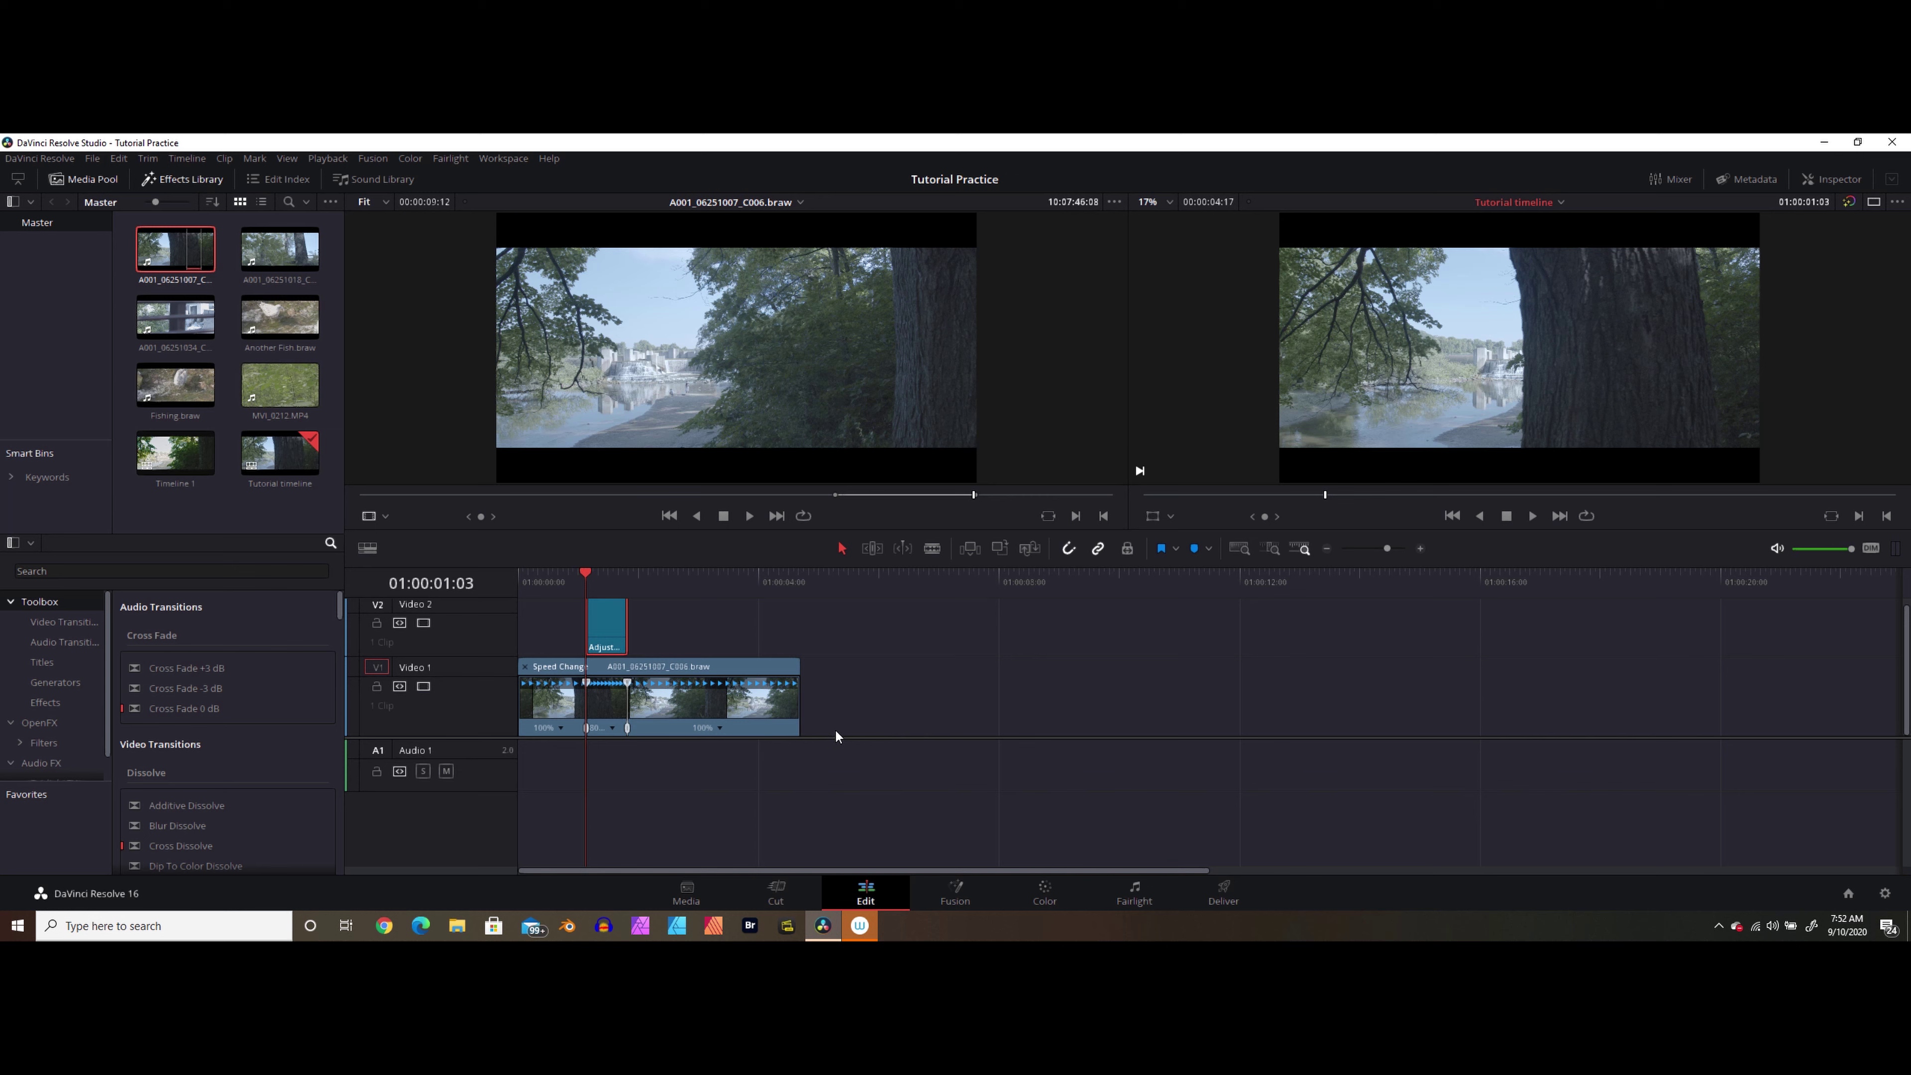
# Apply Directional Blur from the OpenFX list to the Adjustment Clip and open the Inspector.
pyautogui.click(38, 723)
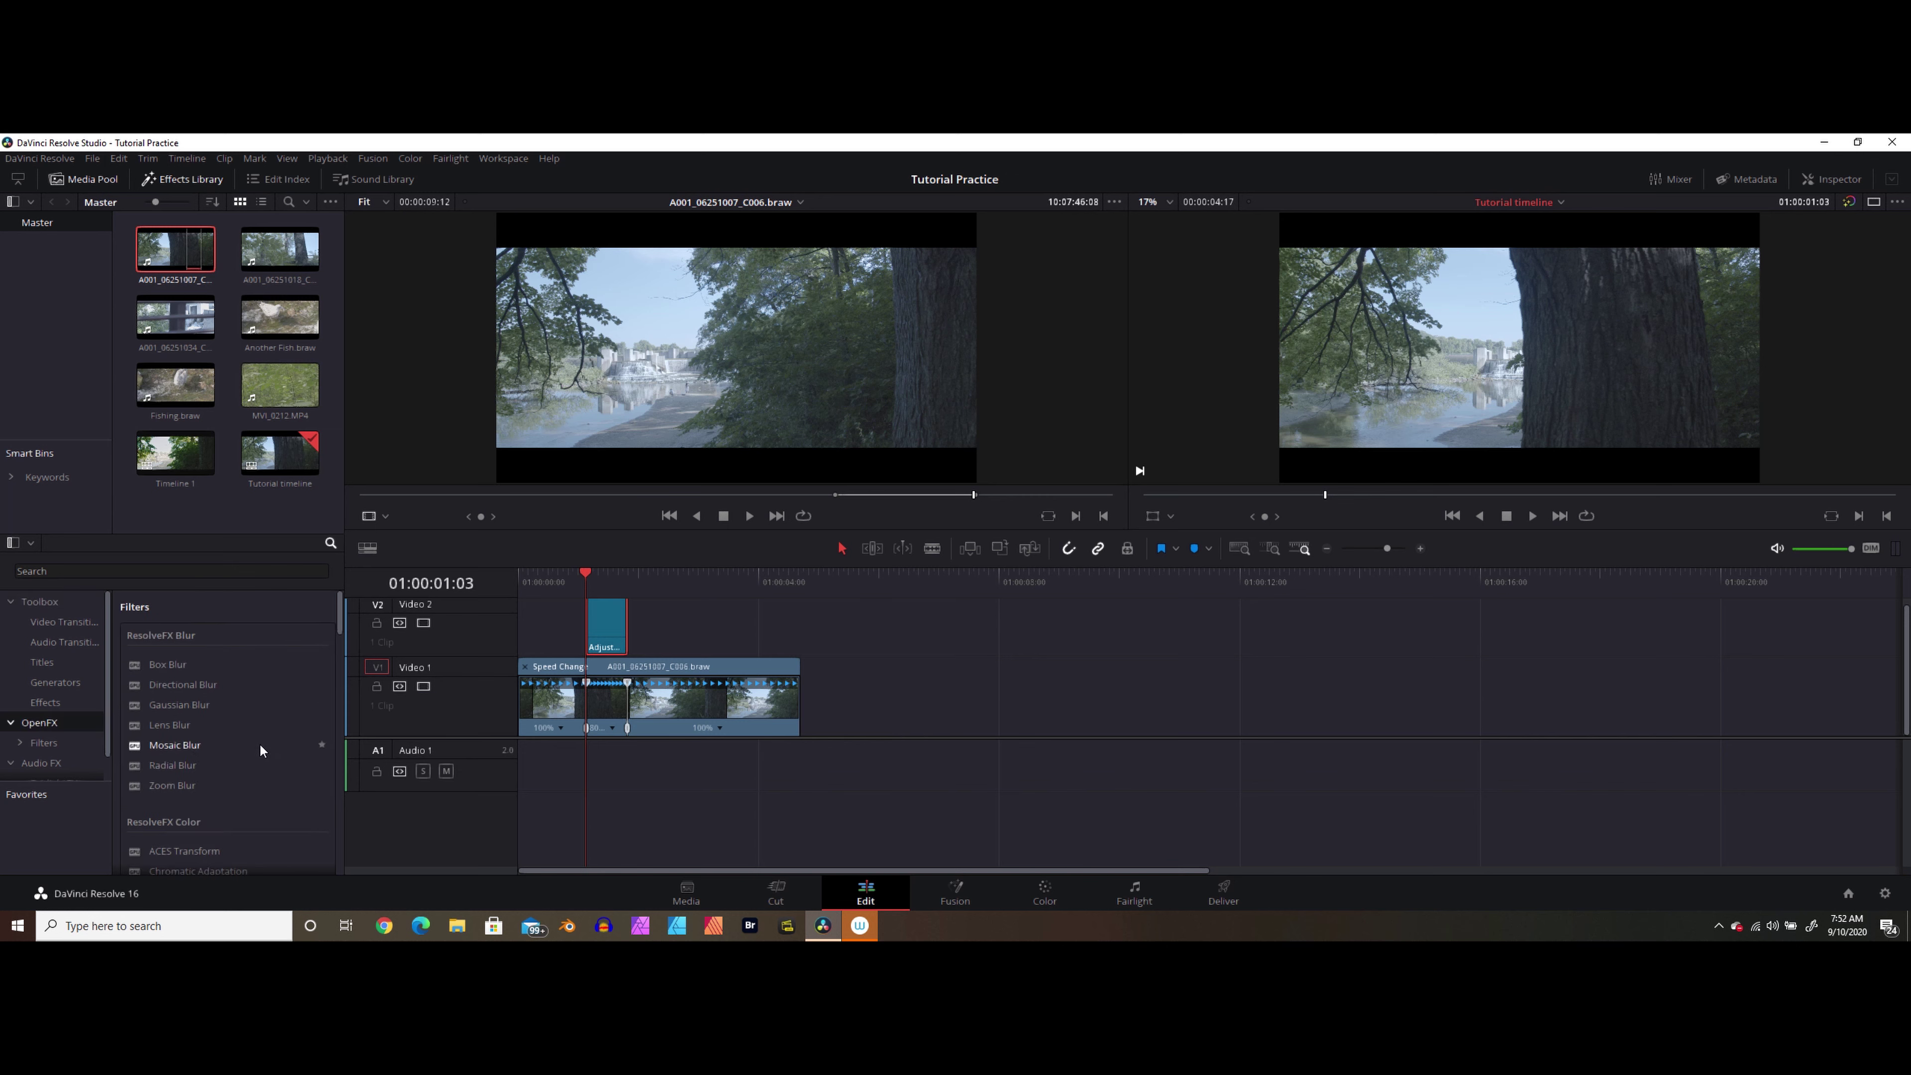
pyautogui.moveTo(194, 685); pyautogui.dragTo(602, 626)
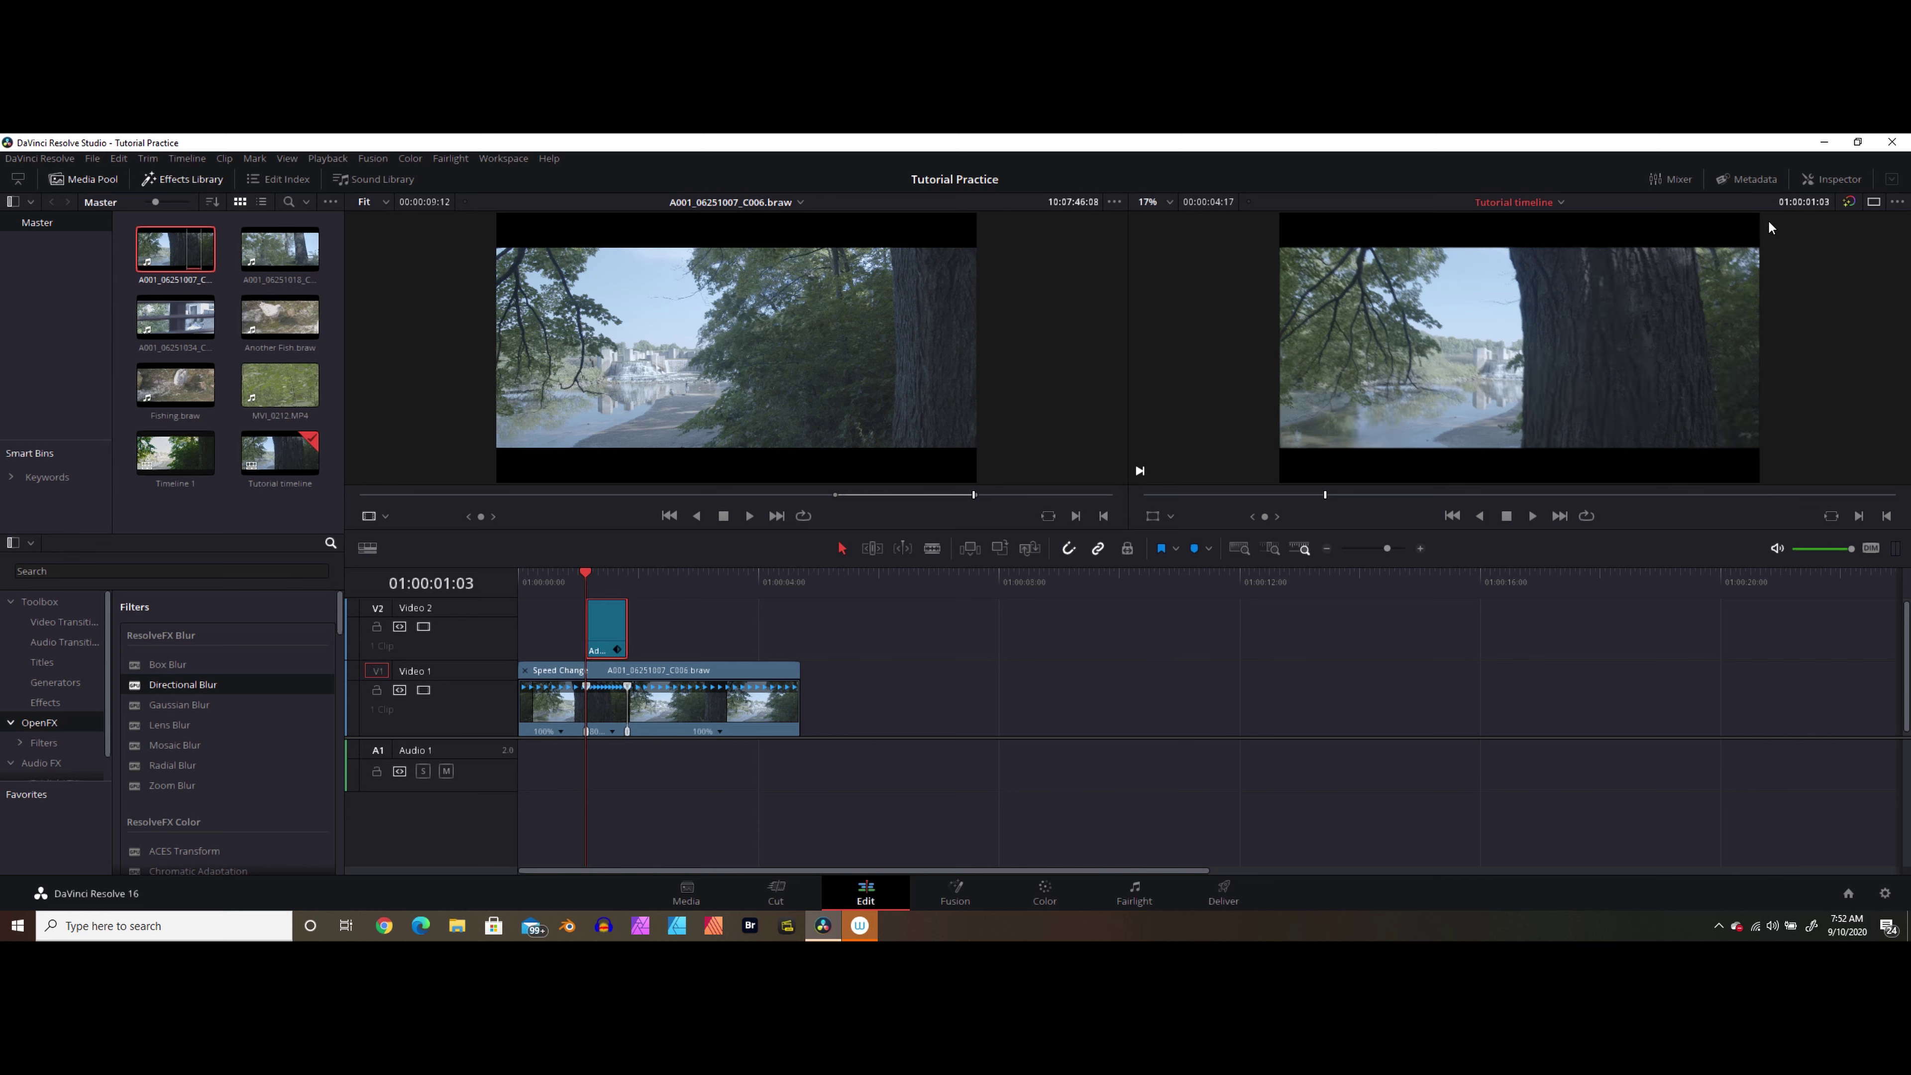
pyautogui.click(1820, 178)
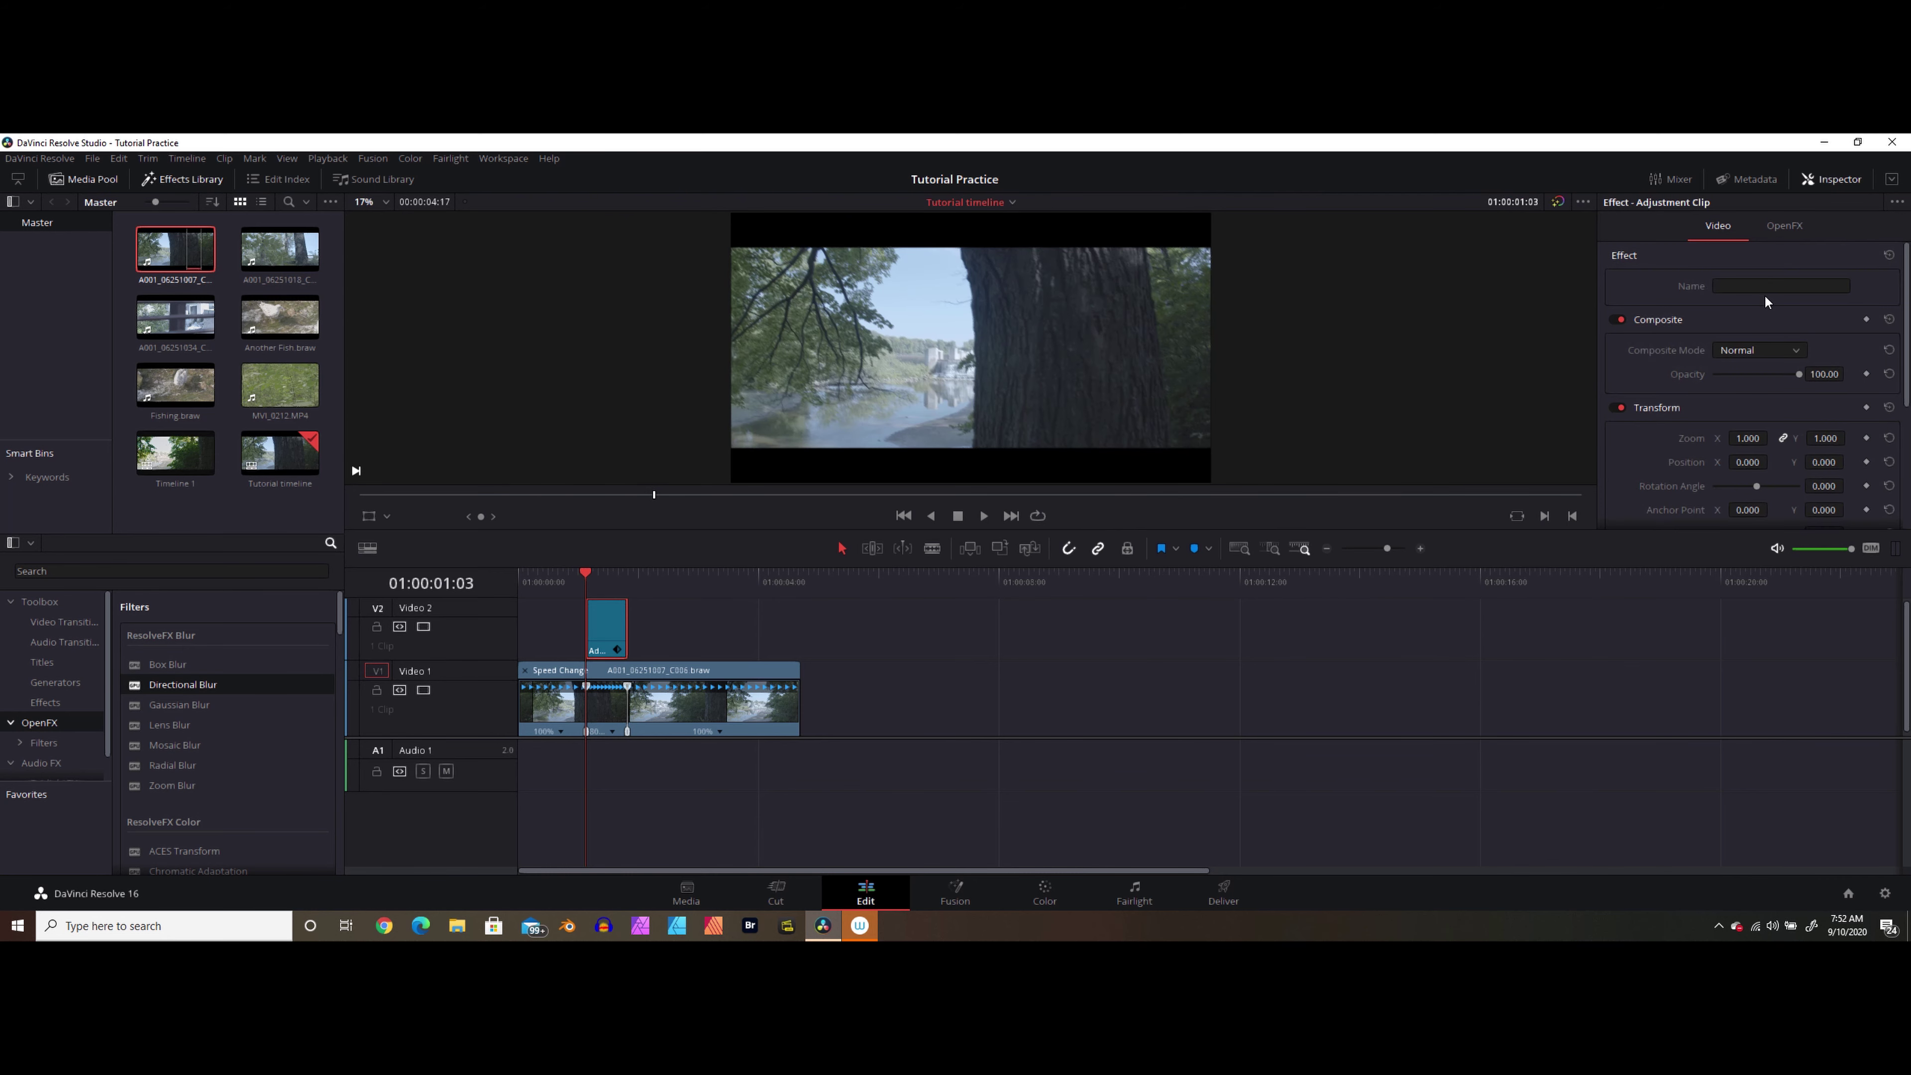
# At 01:00:01:11, raise the Directional Blur's Blur Strength to about 0.458.
pyautogui.click(1785, 228)
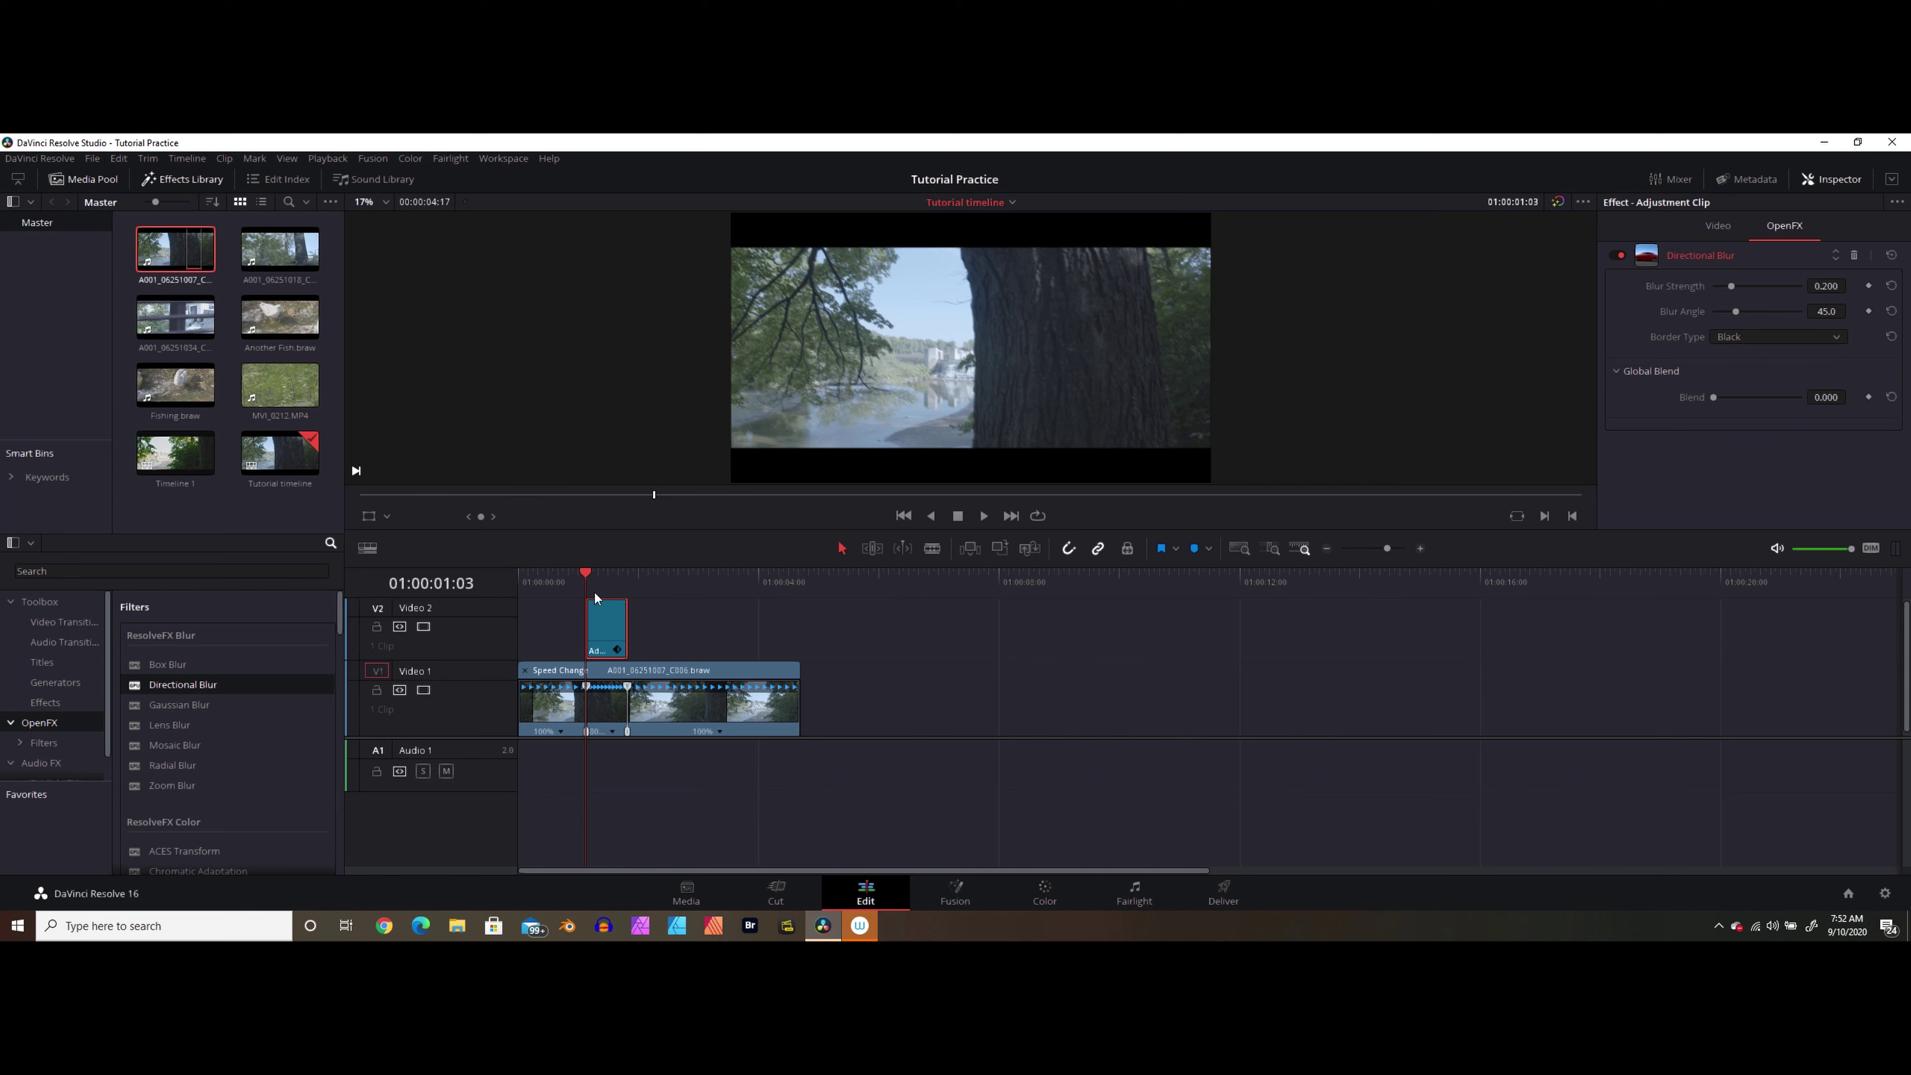
pyautogui.moveTo(600, 586); pyautogui.dragTo(608, 576)
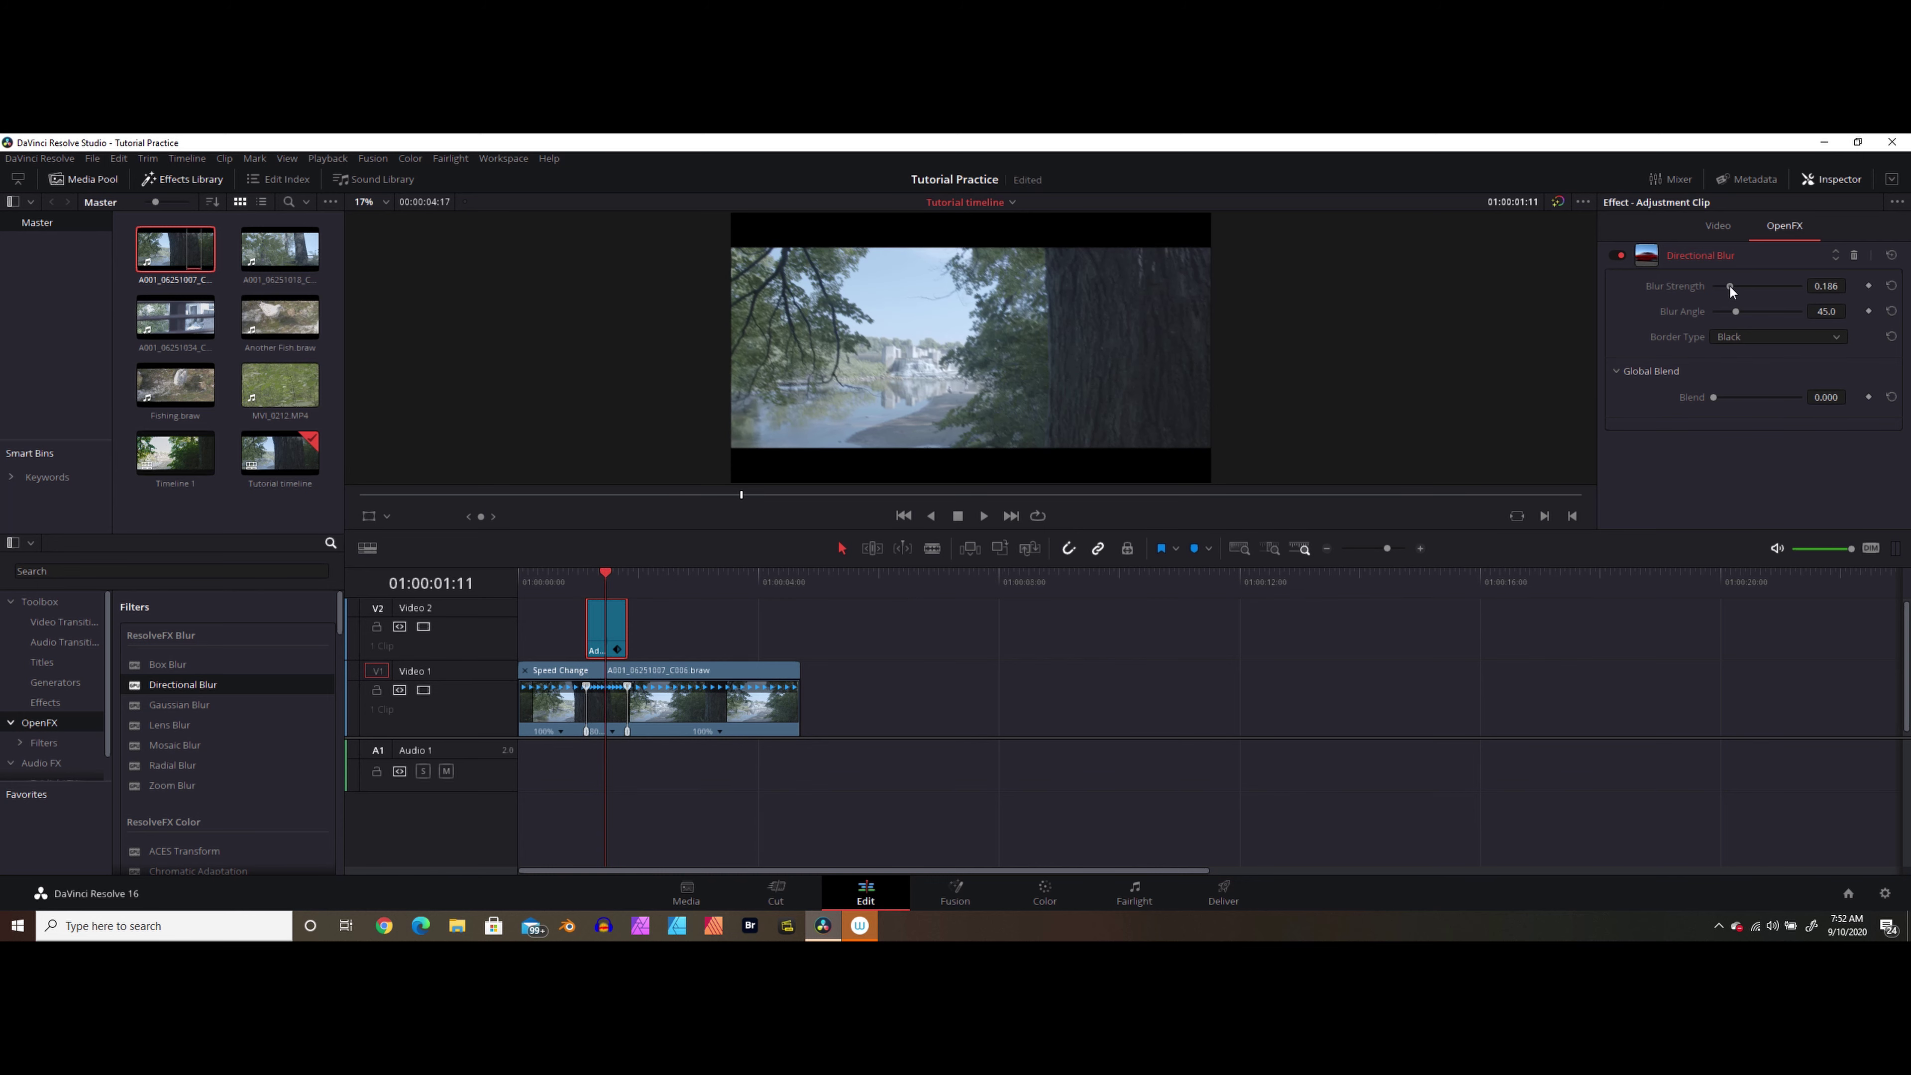
pyautogui.moveTo(1731, 287); pyautogui.dragTo(1755, 346)
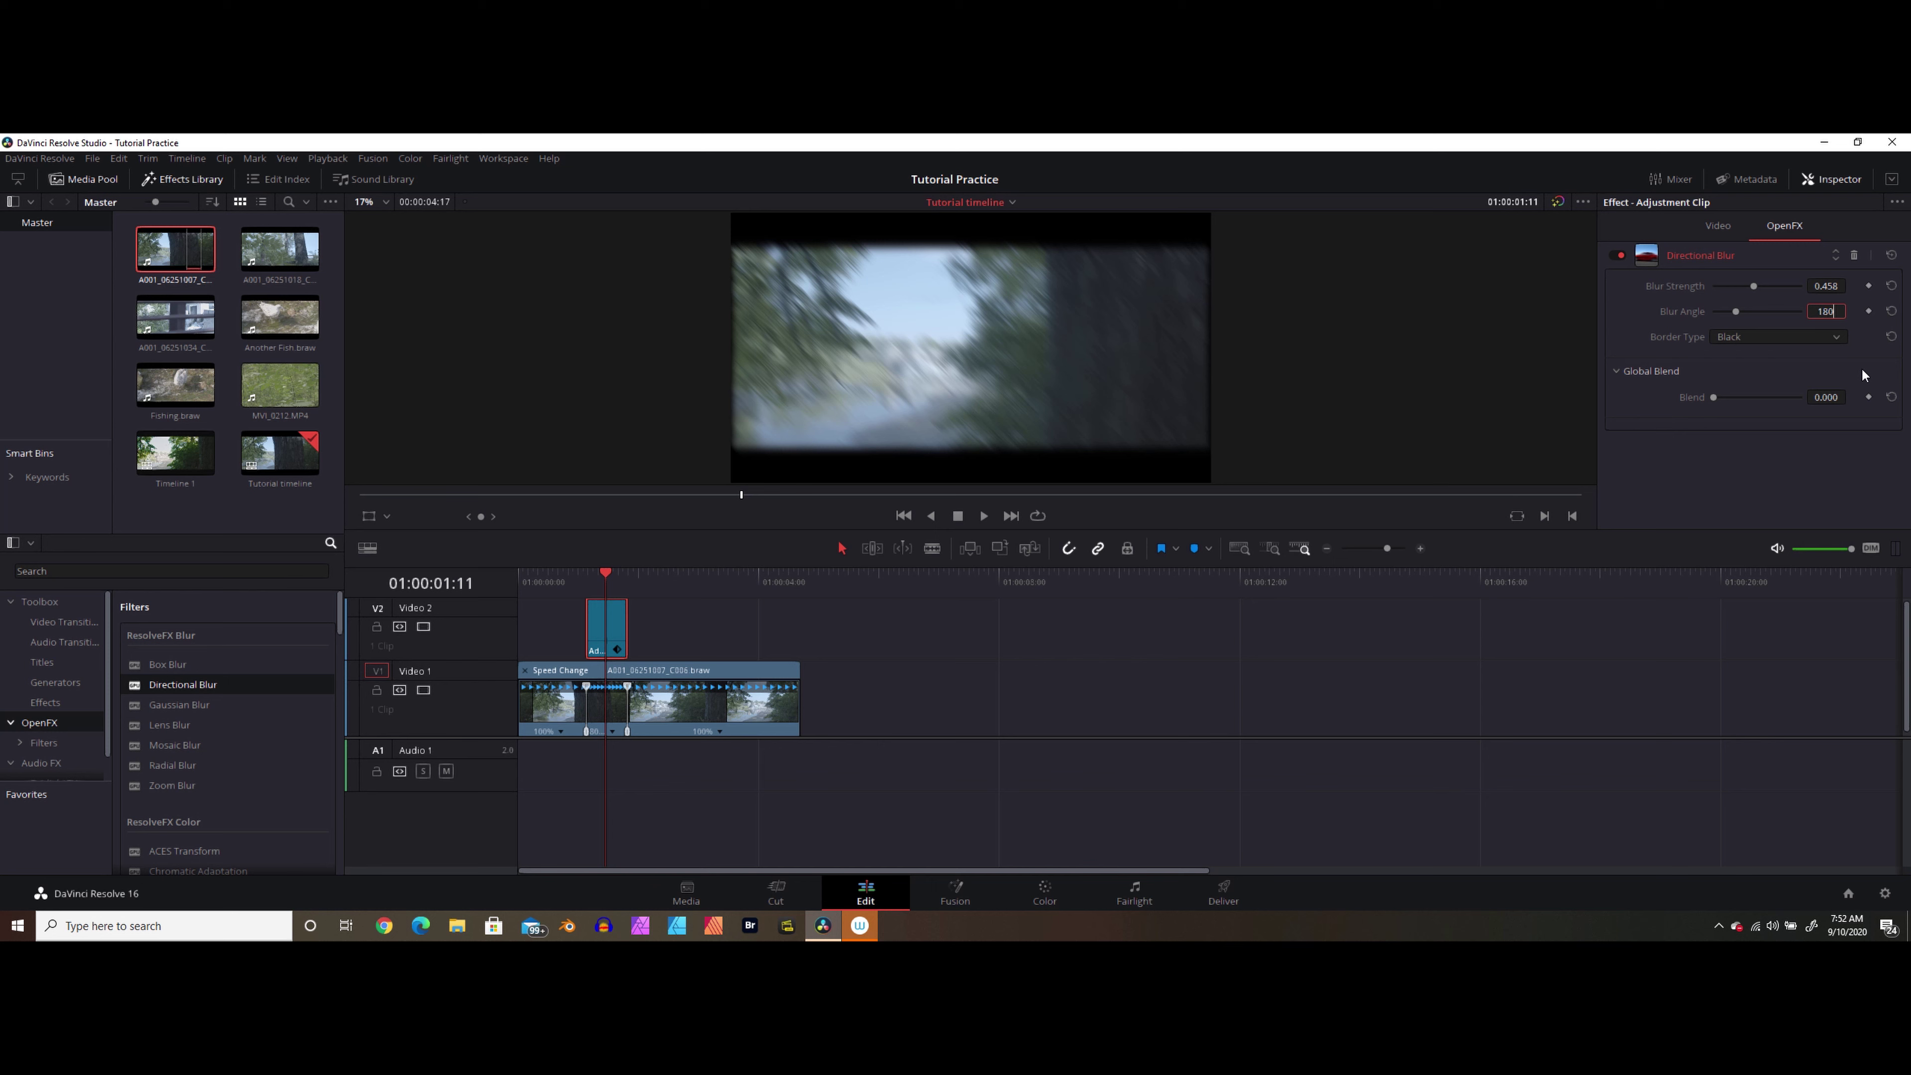
# Set the Blur Angle to 180, nudge Blur Strength up slightly, and save the project.
pyautogui.write('180')
pyautogui.press('Return')
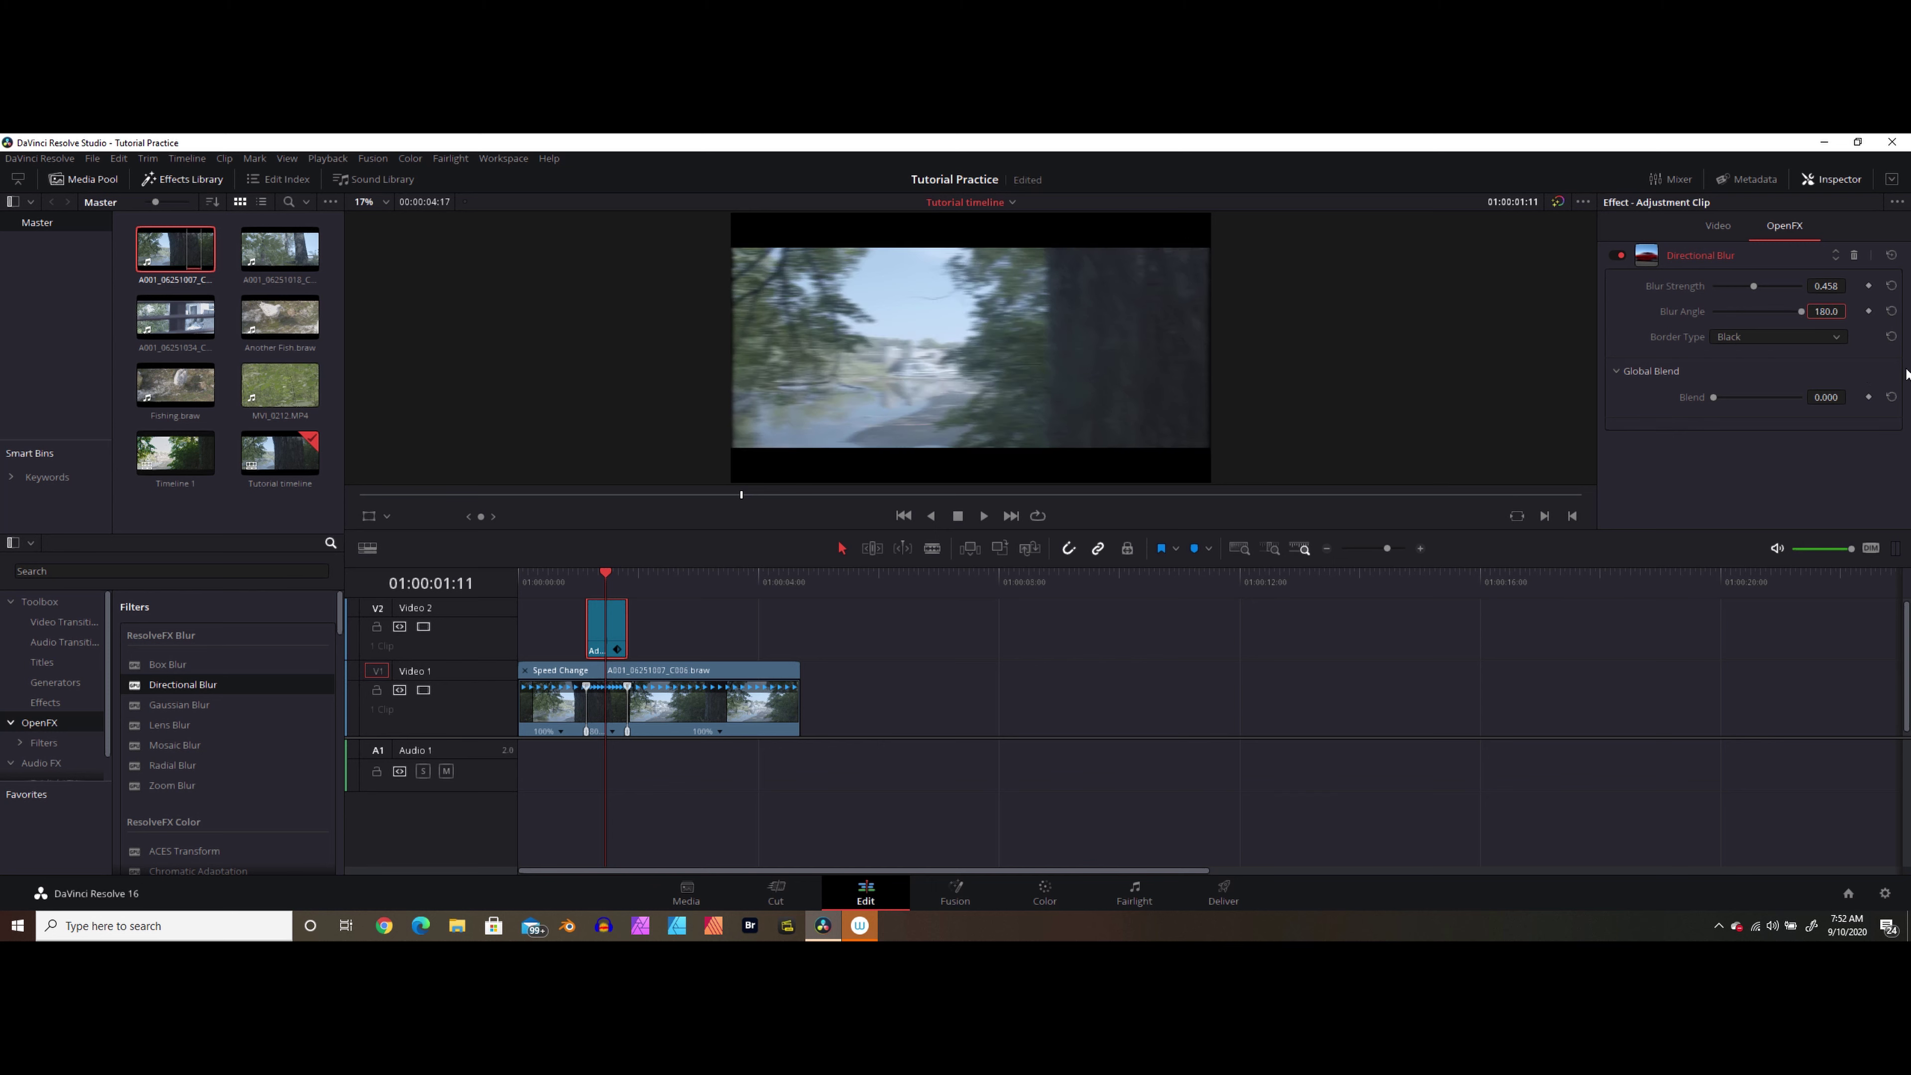
pyautogui.moveTo(1754, 286); pyautogui.dragTo(1779, 299)
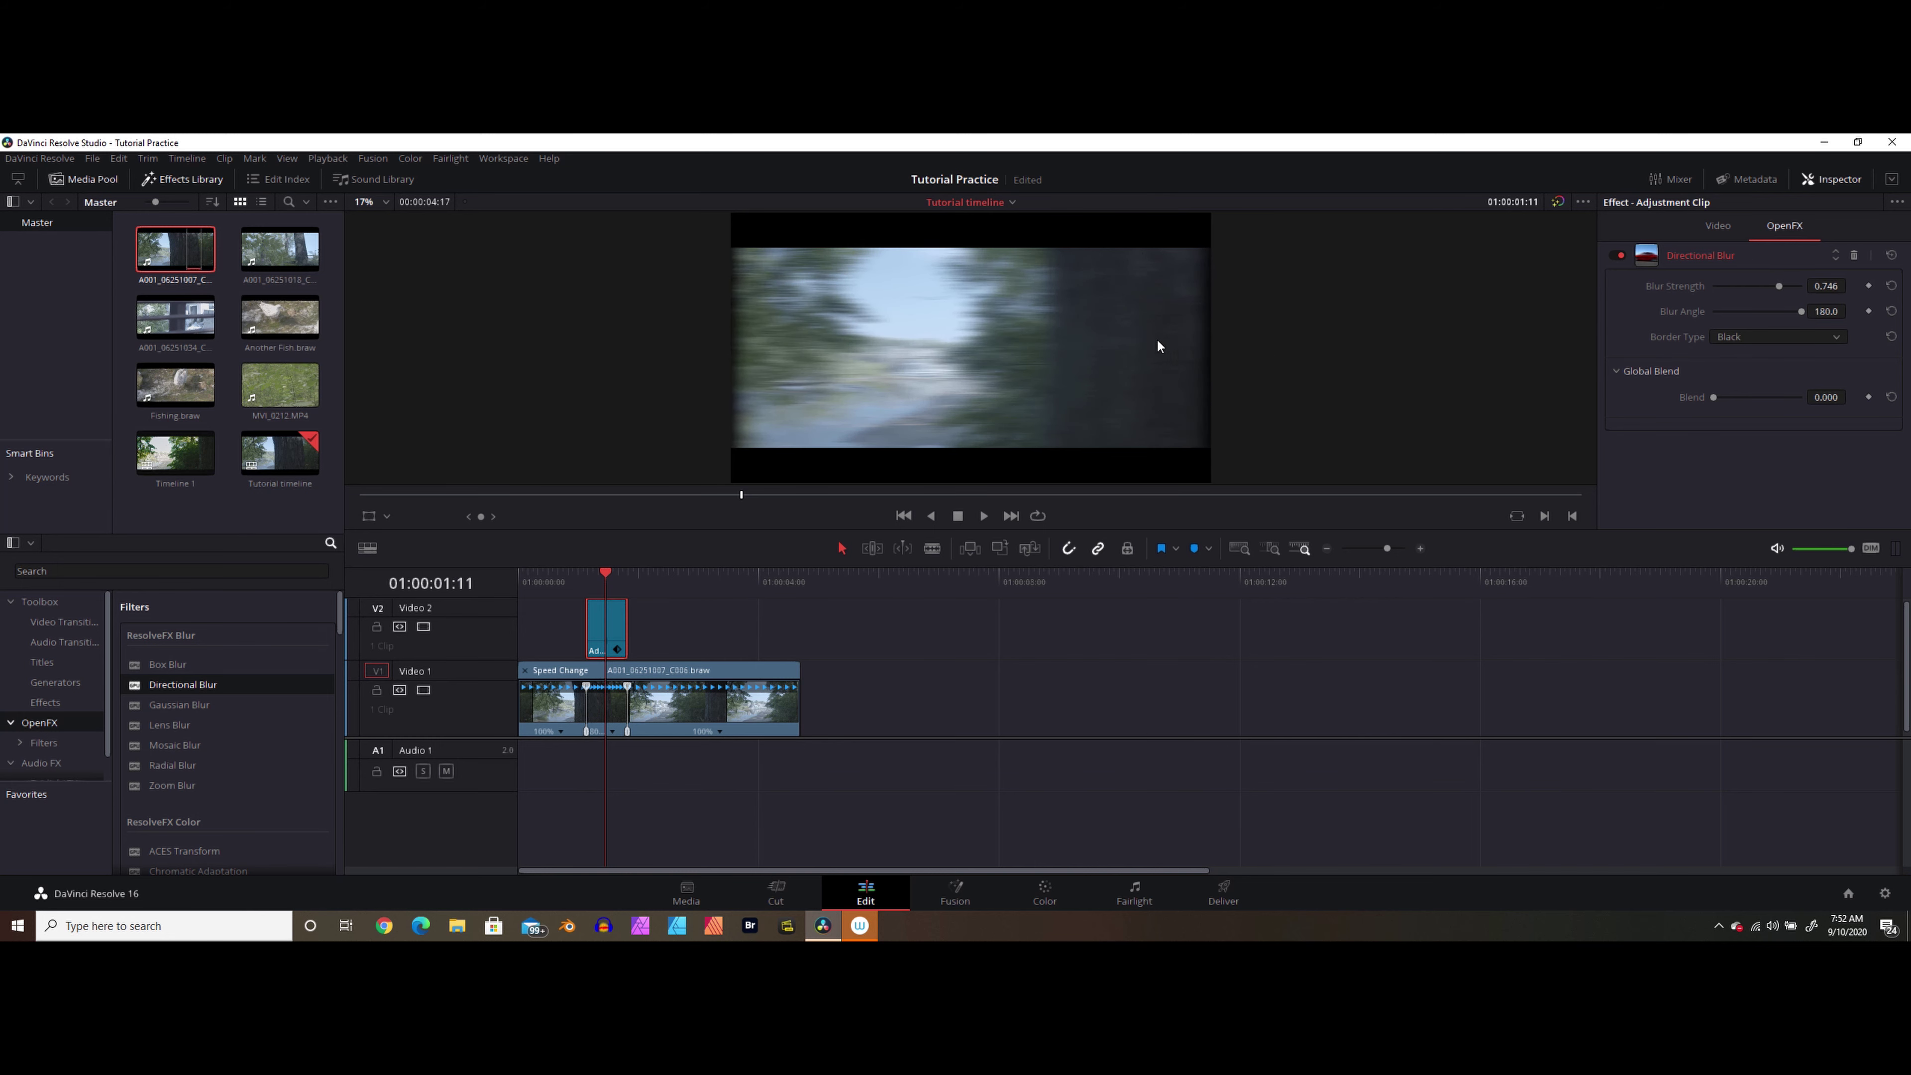
pyautogui.hotkey('ctrl', 's')
# Set Border Type to Replicate, save, and bring Blur Strength back to 0 at 01:00:01:03.
pyautogui.click(1835, 337)
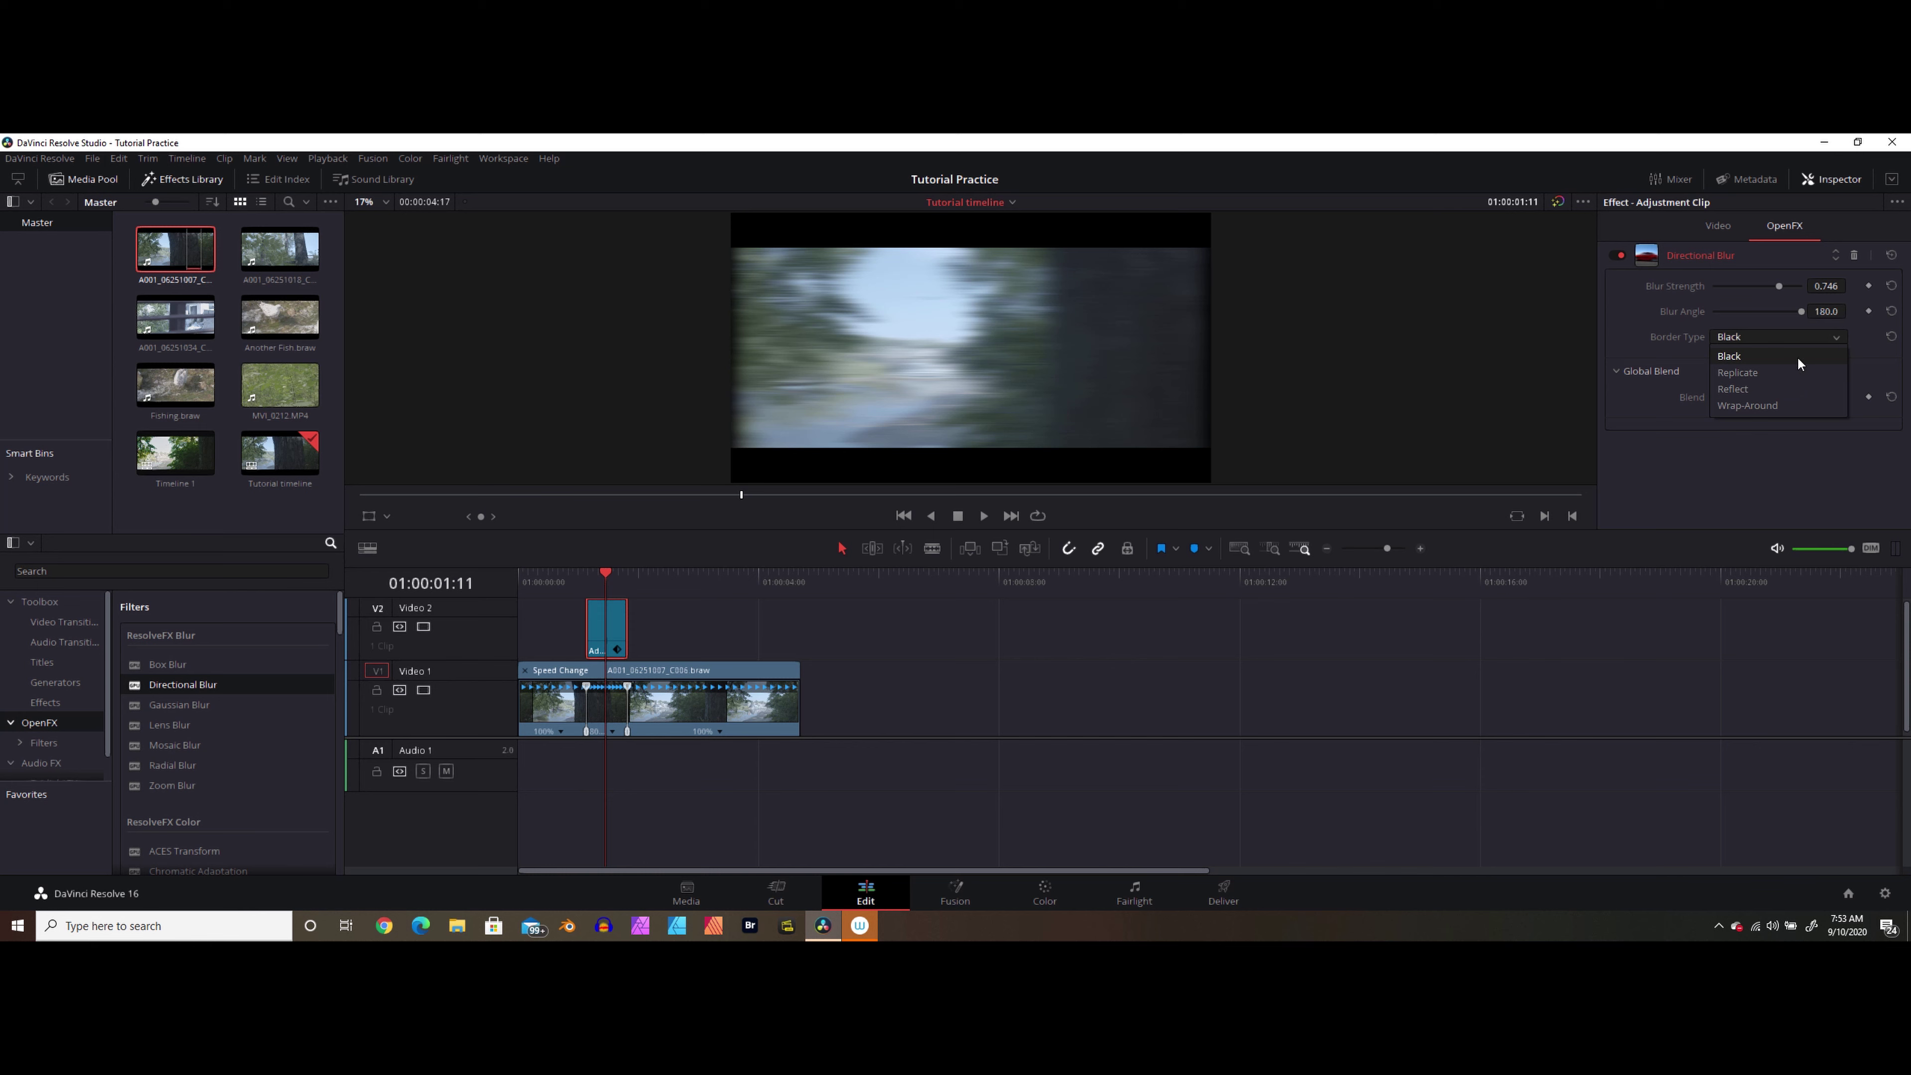
pyautogui.click(1777, 376)
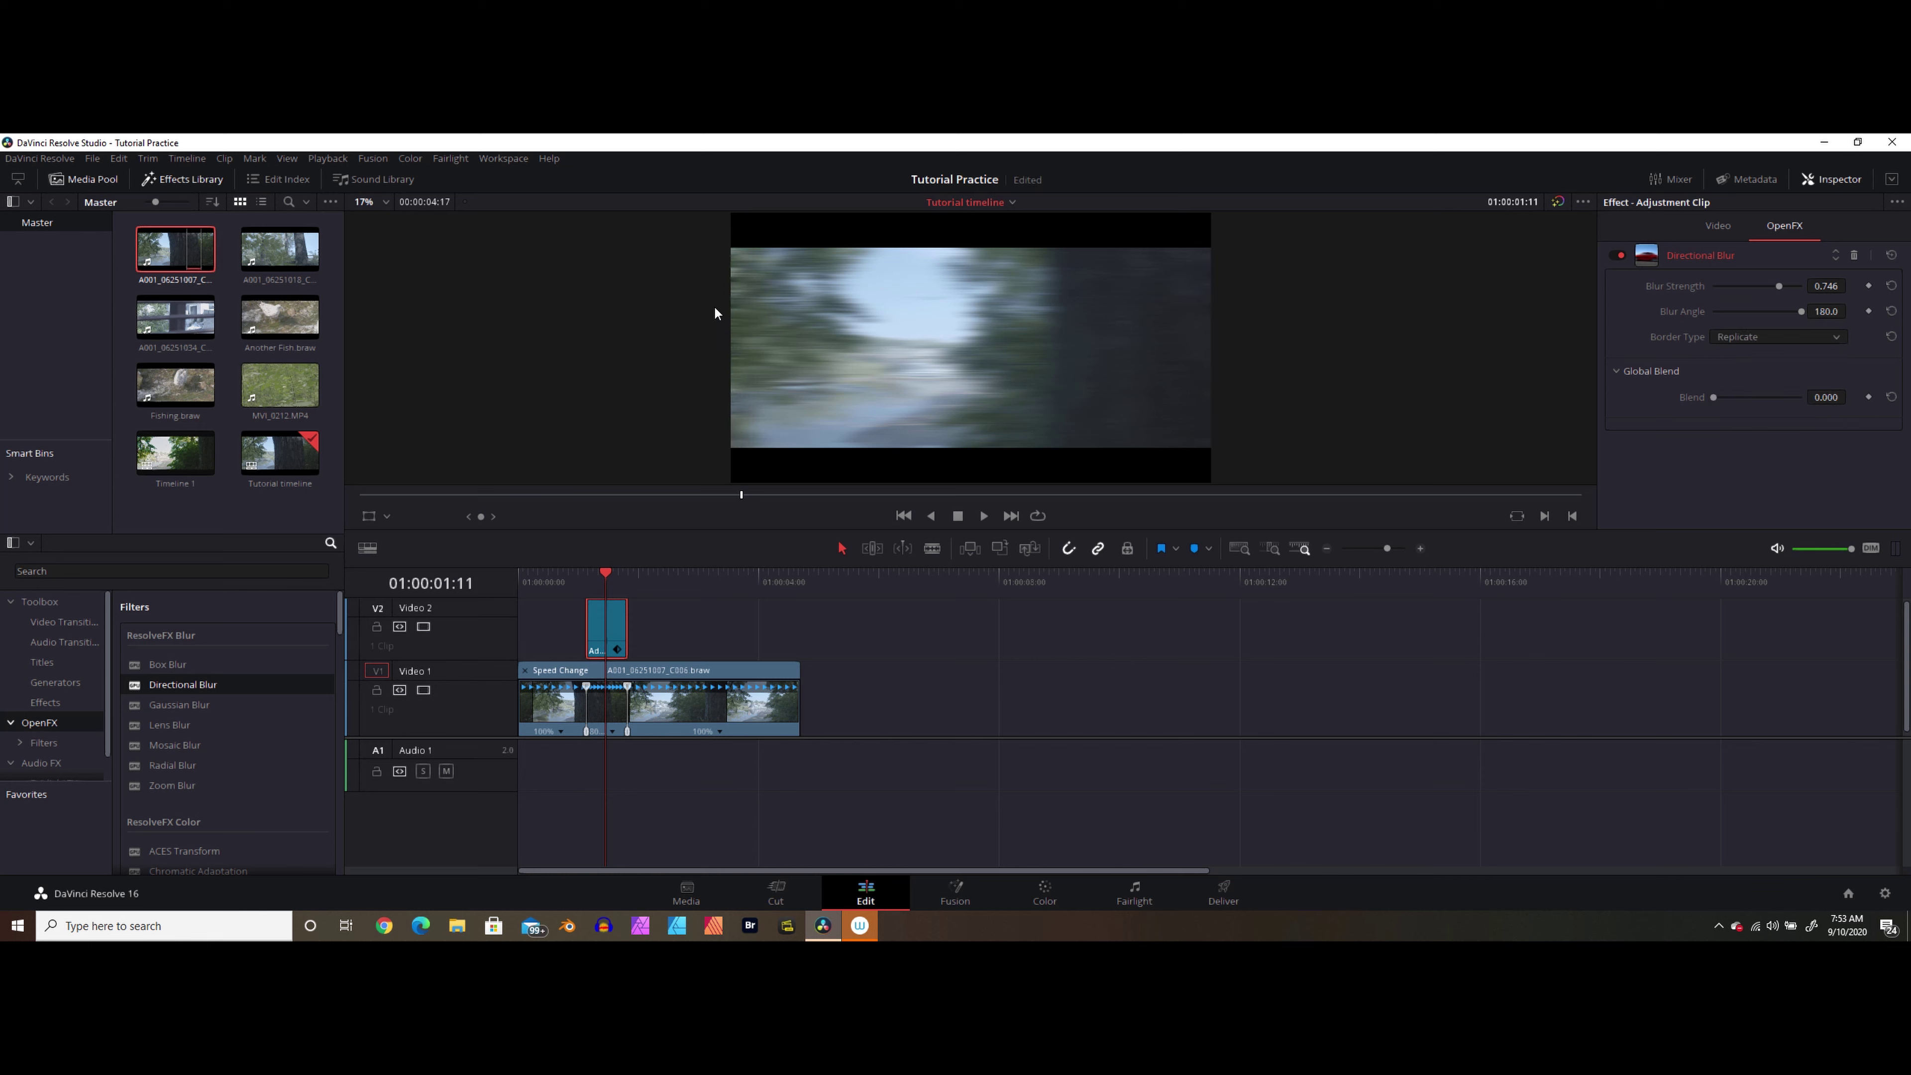
pyautogui.hotkey('ctrl', 's')
pyautogui.moveTo(1778, 286); pyautogui.dragTo(1742, 307)
pyautogui.click(585, 576)
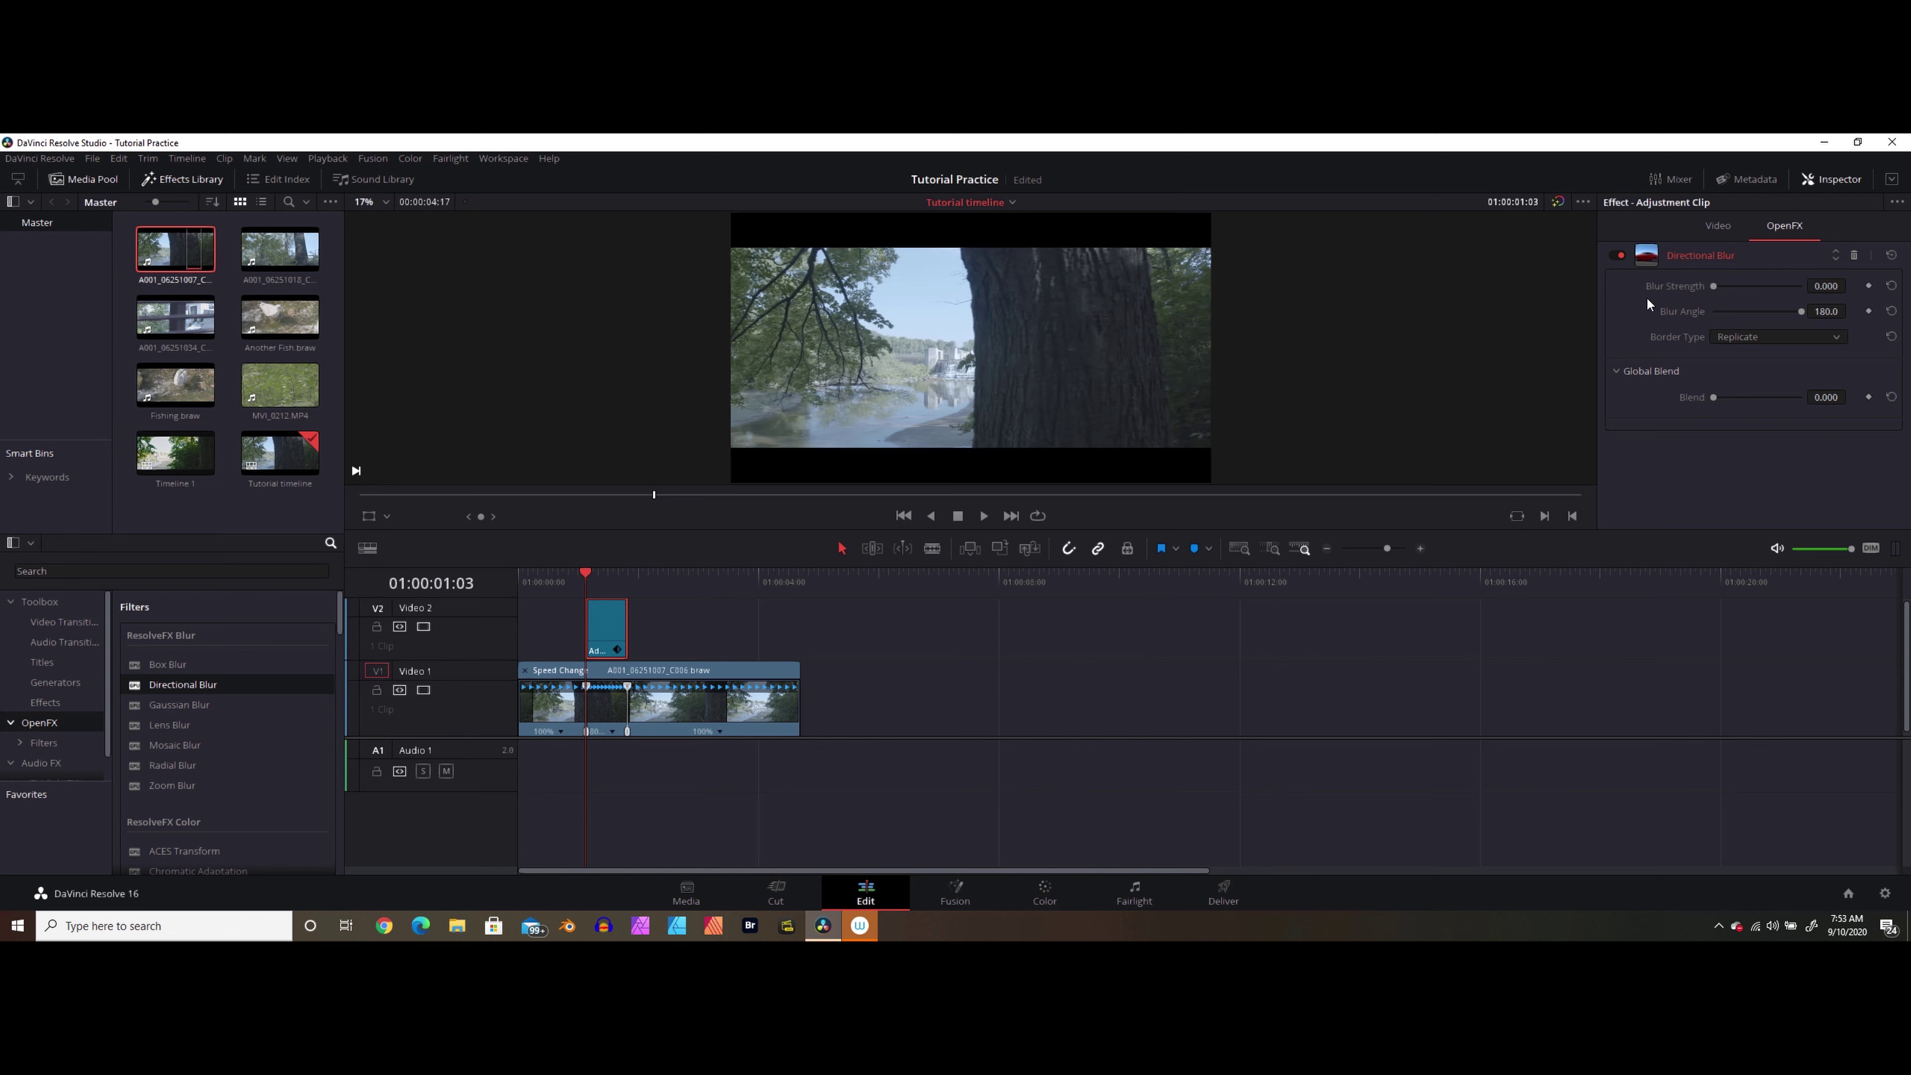
# Save, then at 01:00:01:12 set Blur Strength to 0.600 for the peak keyframe.
pyautogui.hotkey('ctrl', 's')
pyautogui.moveTo(600, 579); pyautogui.dragTo(610, 580)
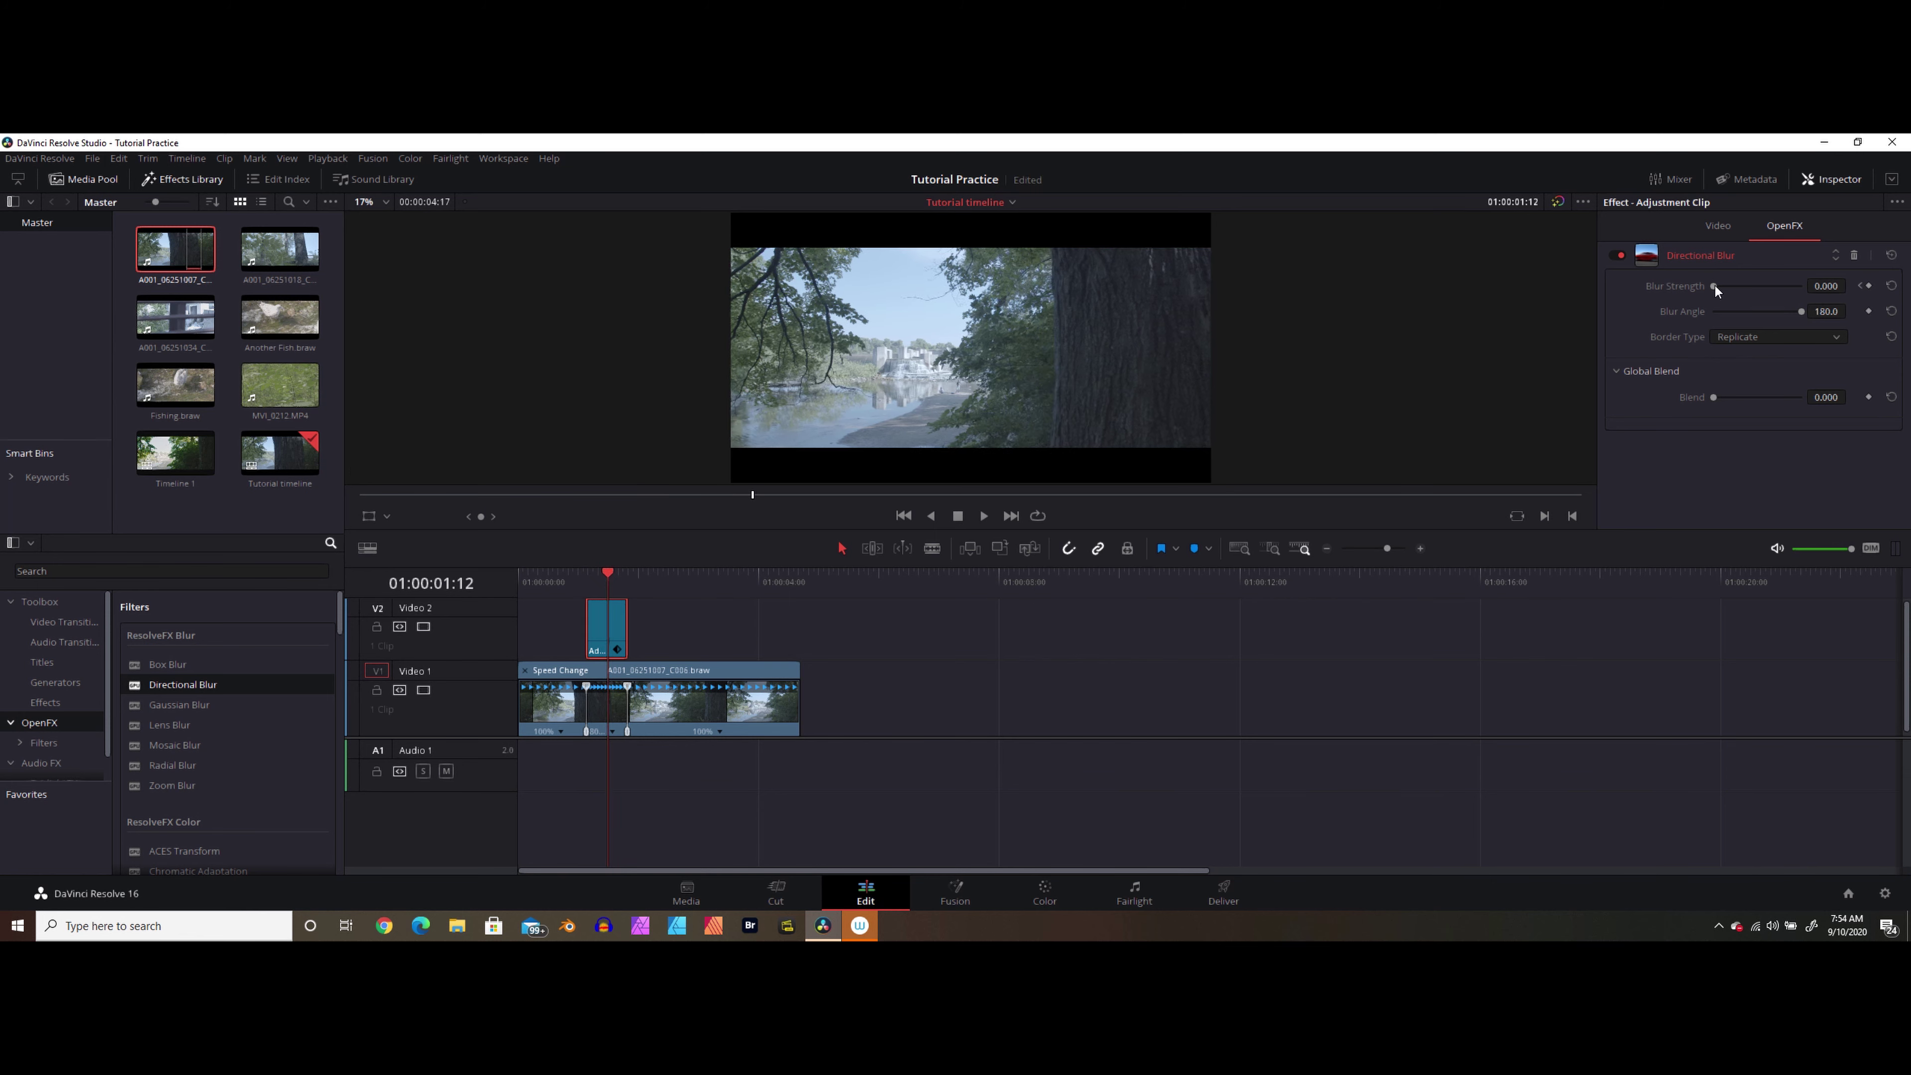
pyautogui.moveTo(1734, 294); pyautogui.dragTo(1760, 310)
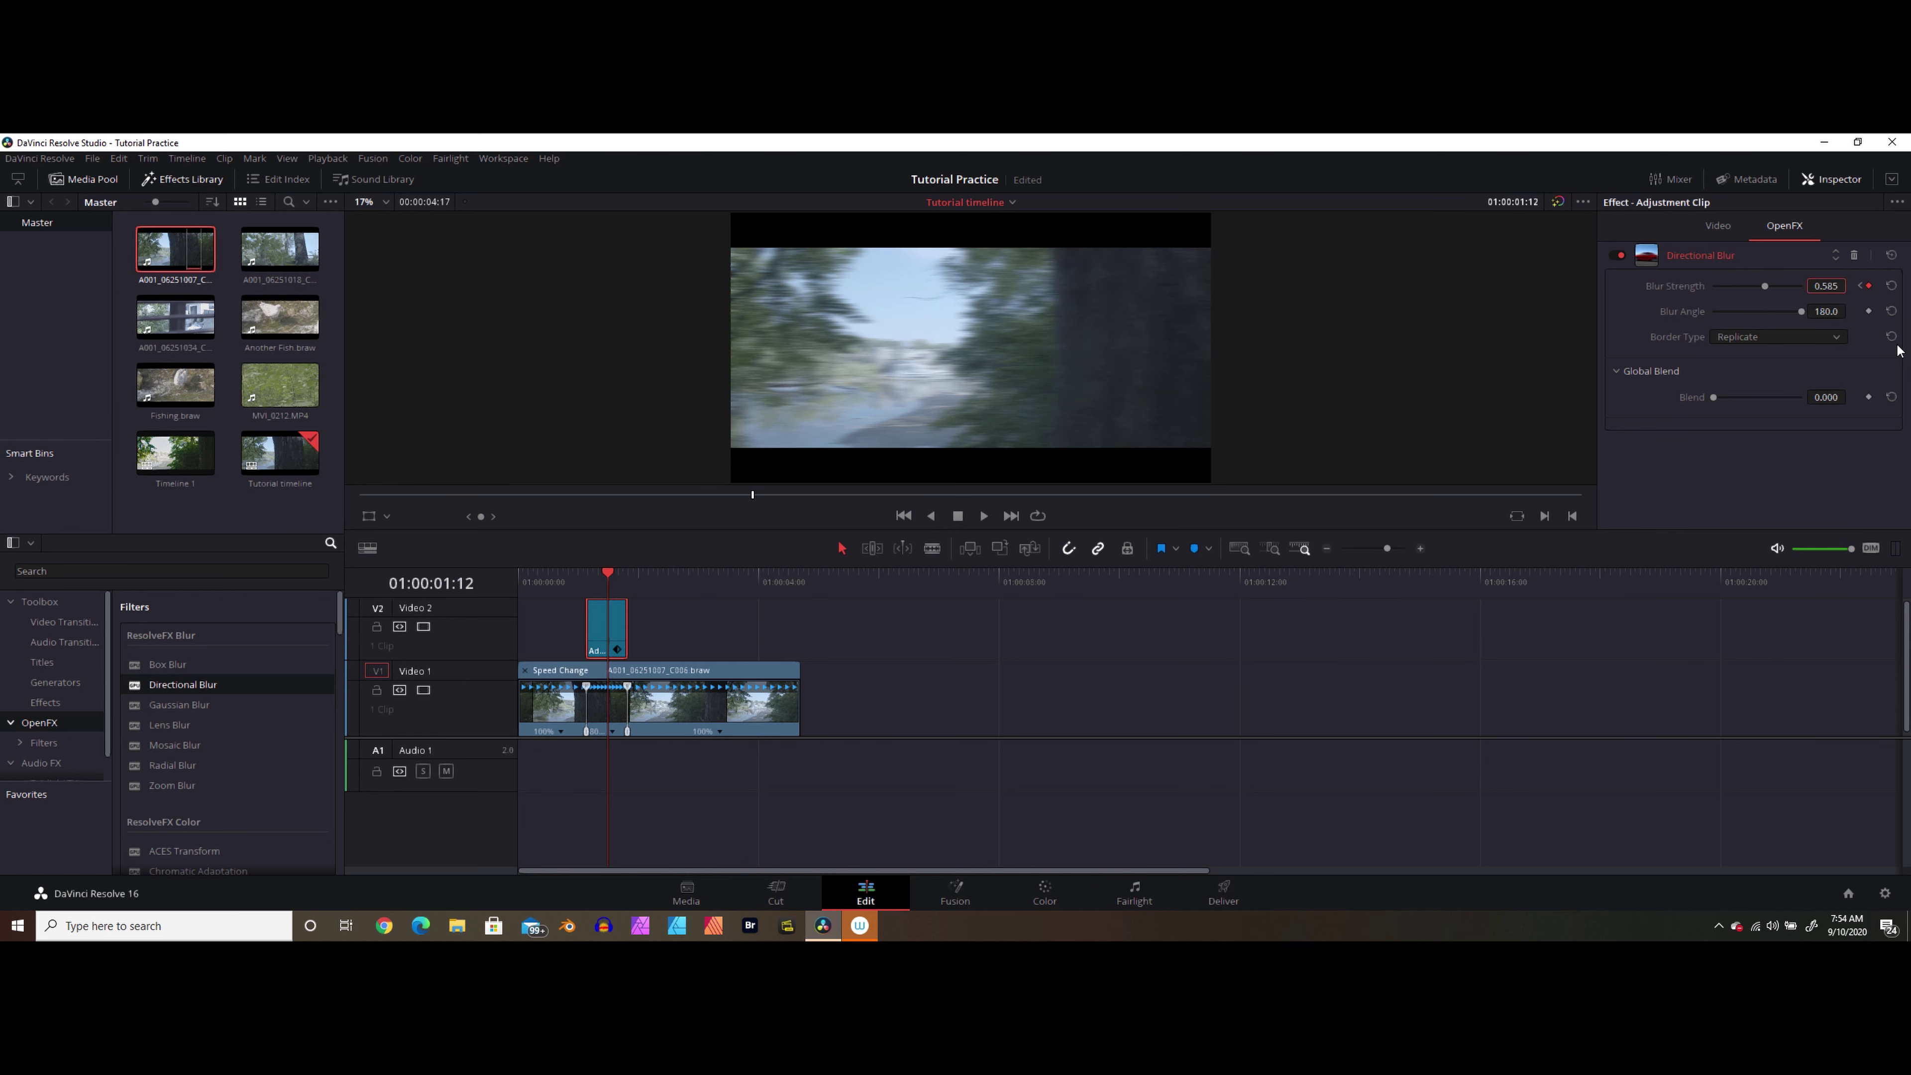
pyautogui.press('BackSpace')
pyautogui.write('.60')
pyautogui.press('Return')
# Move past the Adjustment Clip, return to the timeline start, and play it back.
pyautogui.click(621, 576)
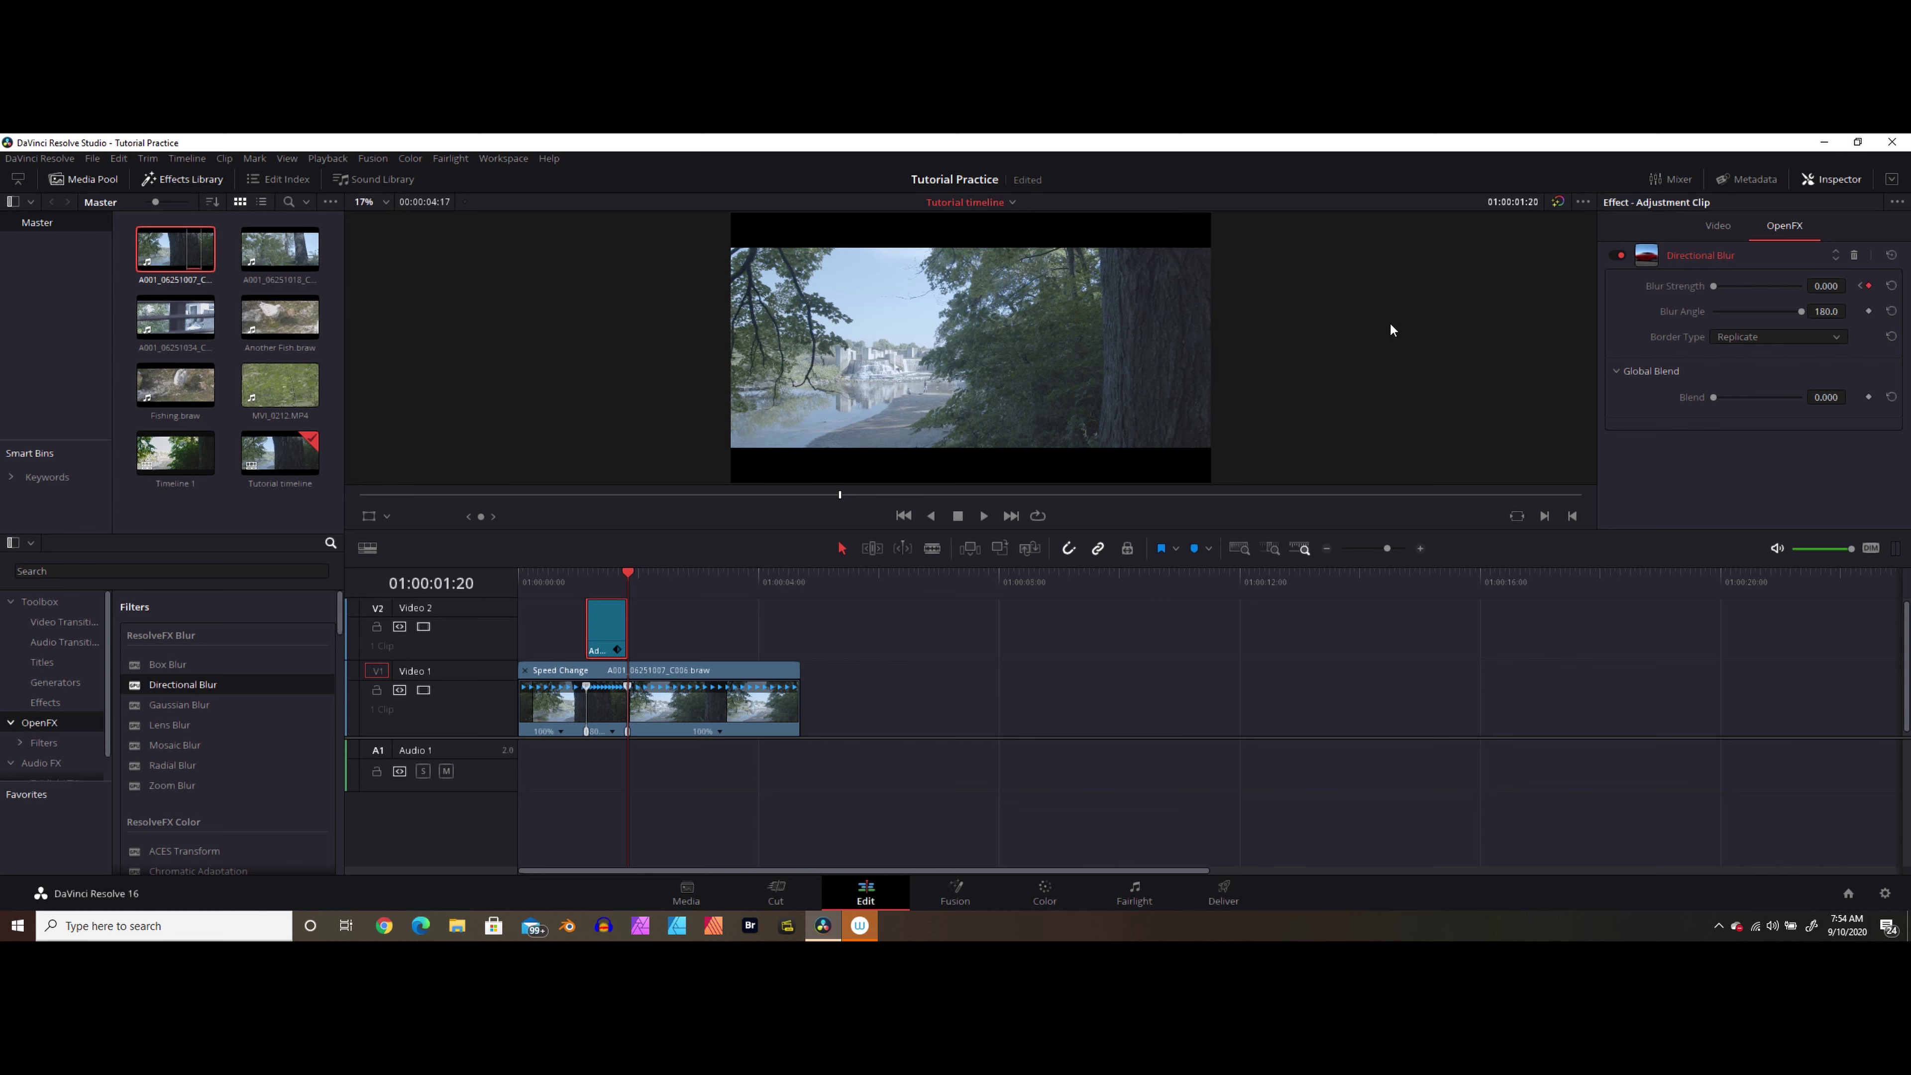
pyautogui.press('Home')
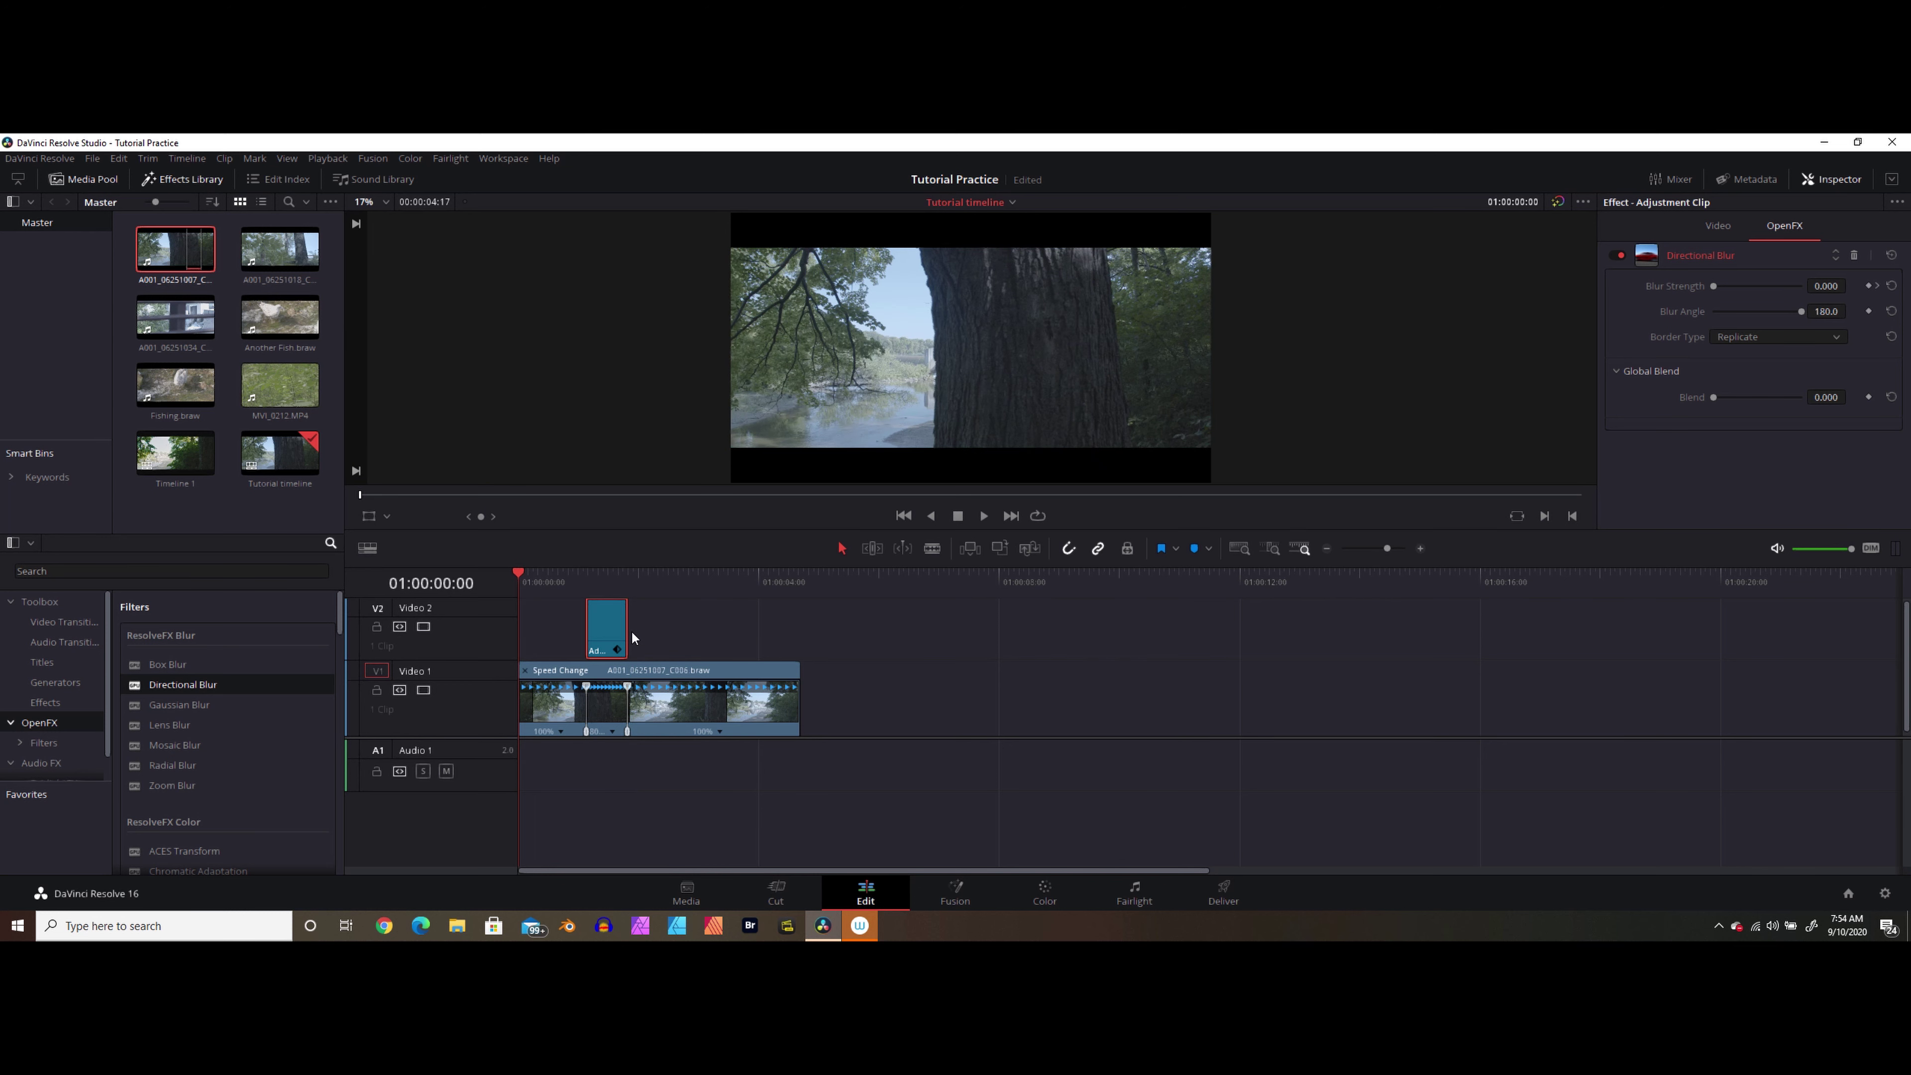
pyautogui.press('space')
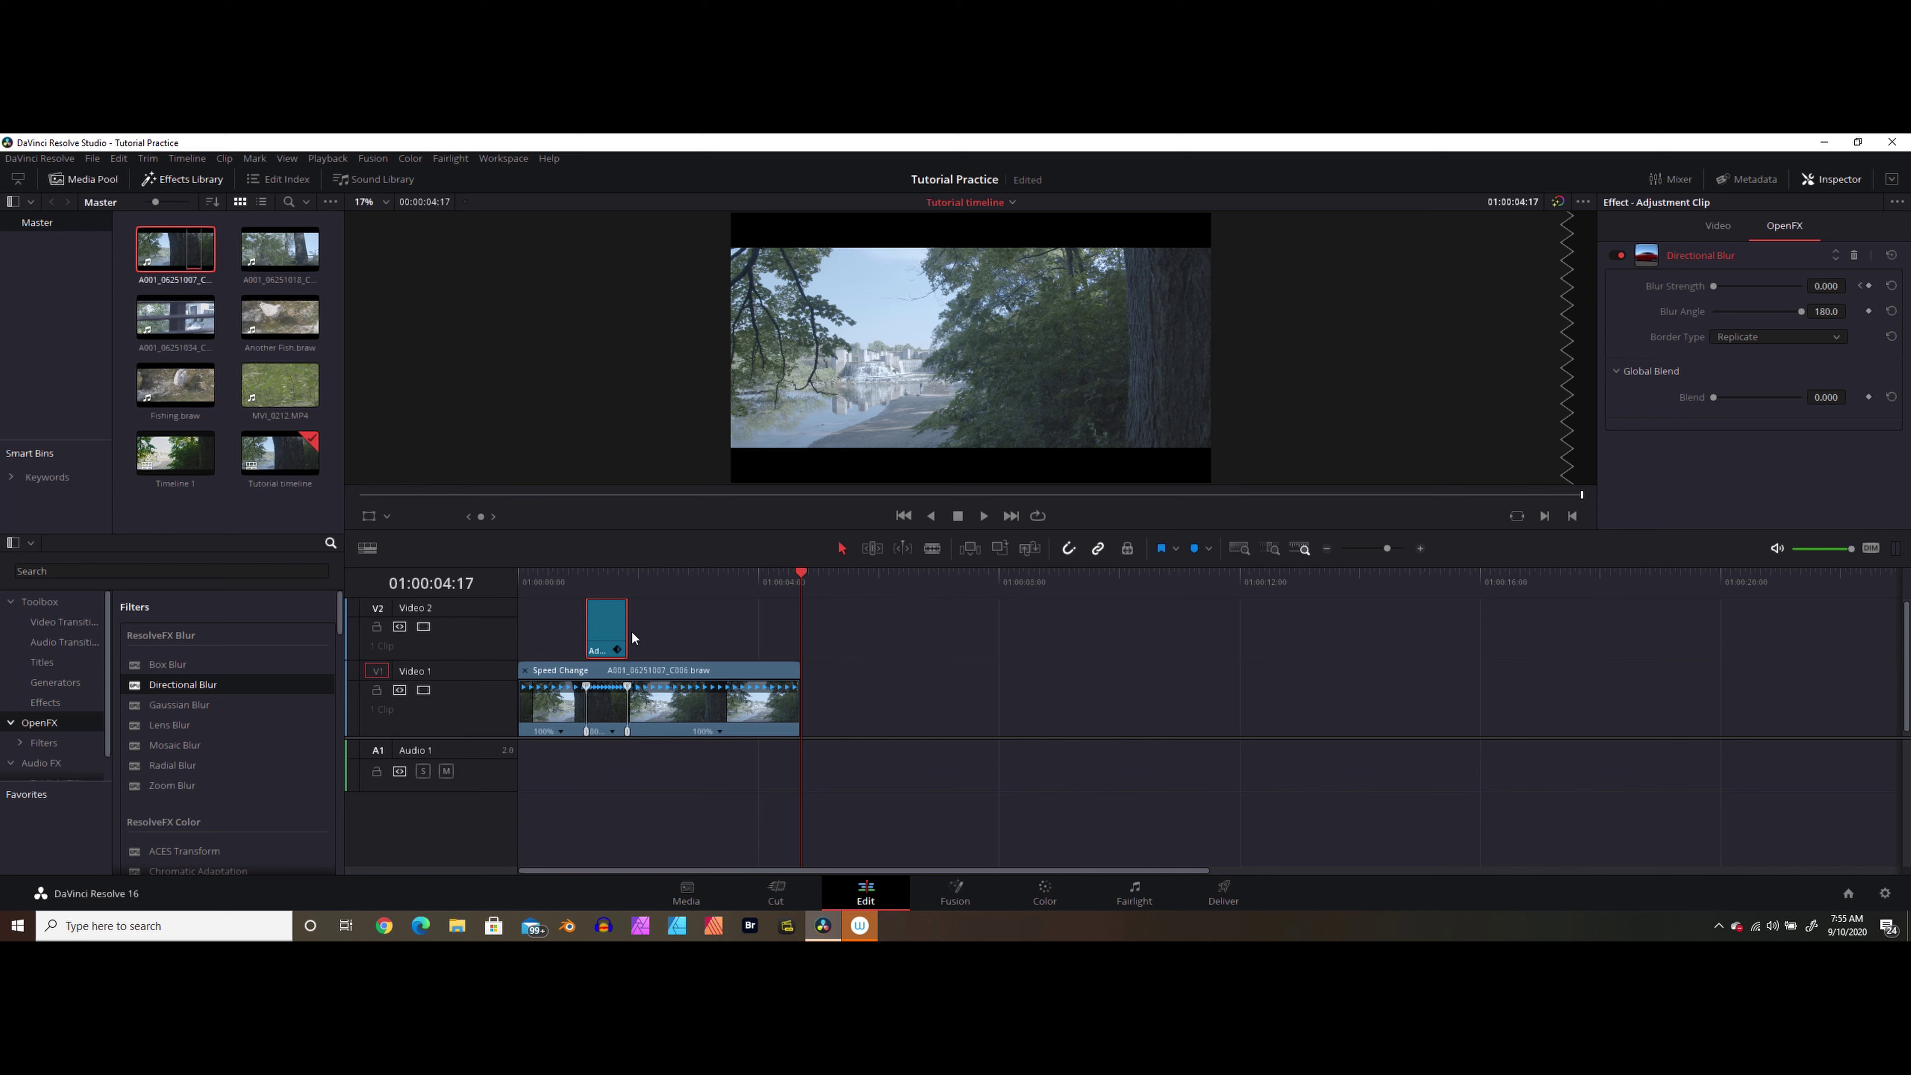
# Scrub through the blur ramp to the peak keyframe and set the Blur Angle to 170.
pyautogui.click(563, 586)
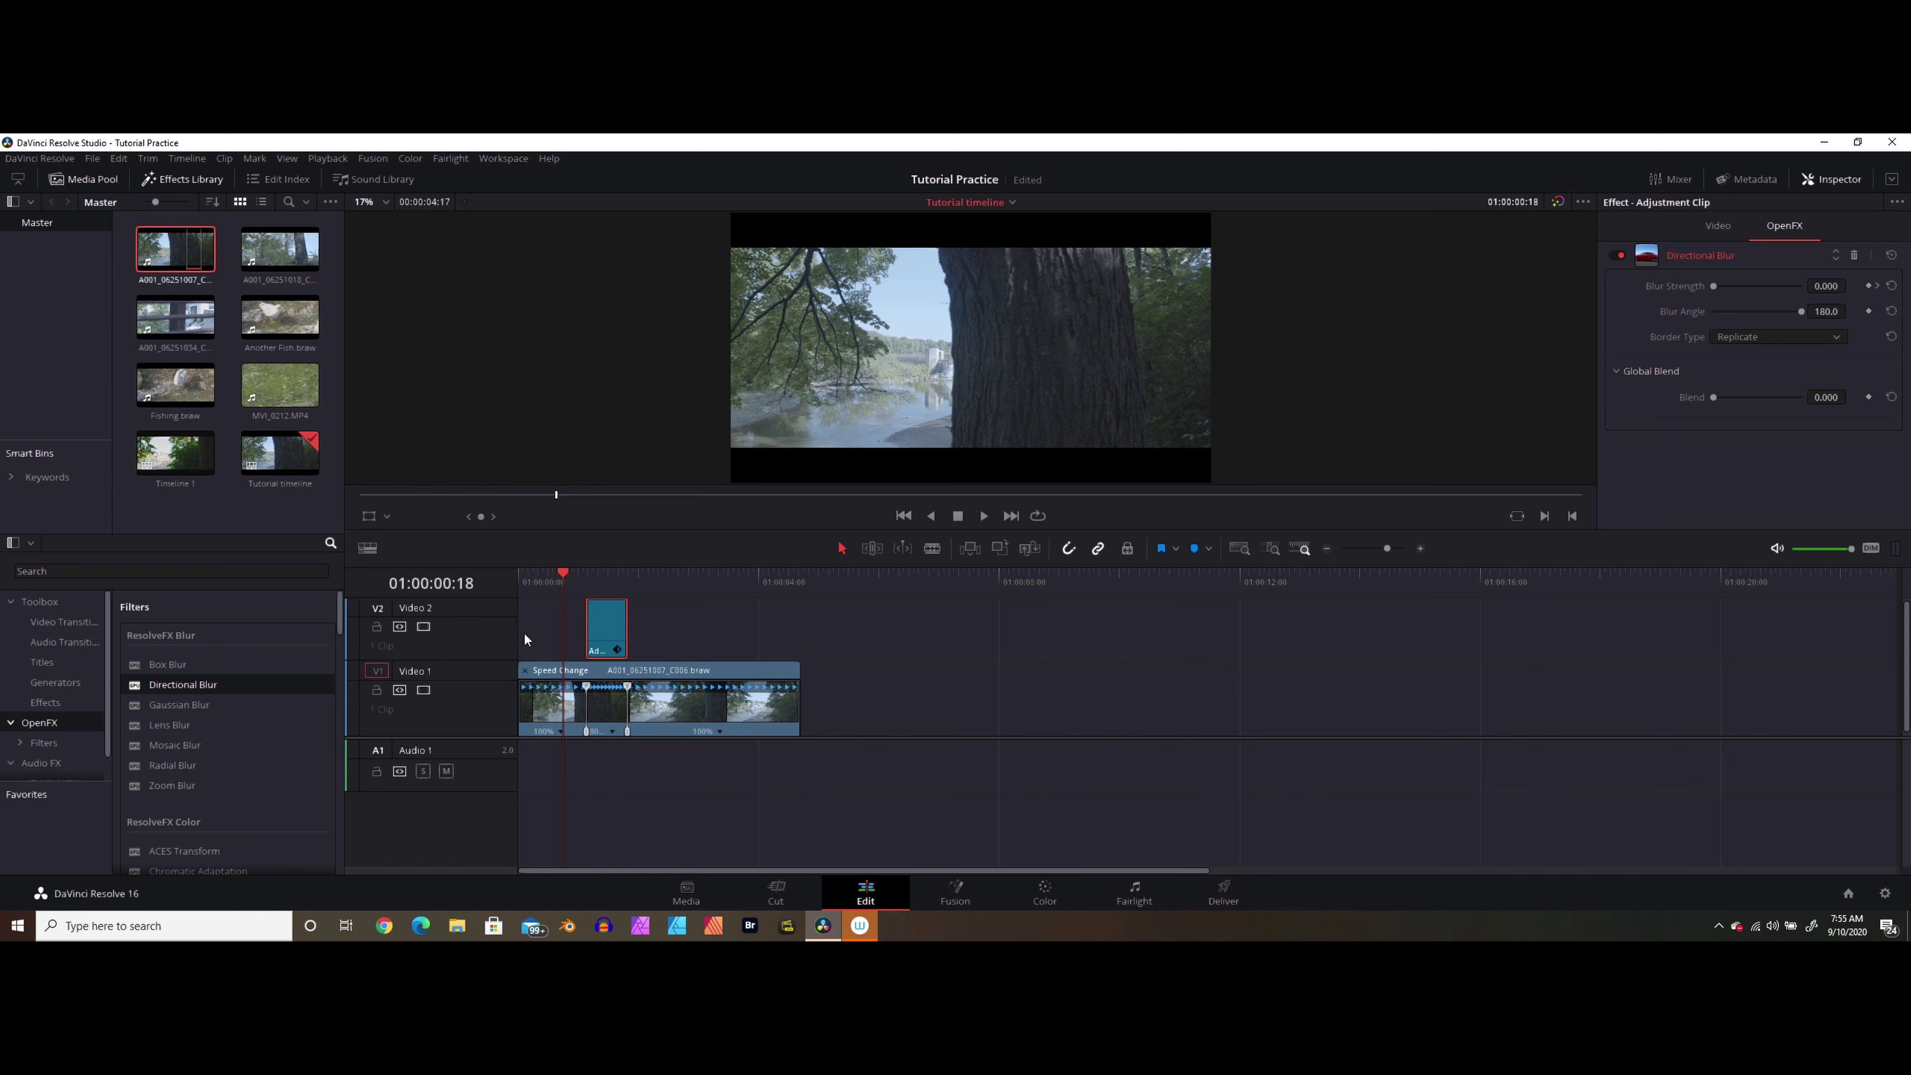
pyautogui.moveTo(547, 587); pyautogui.dragTo(574, 625)
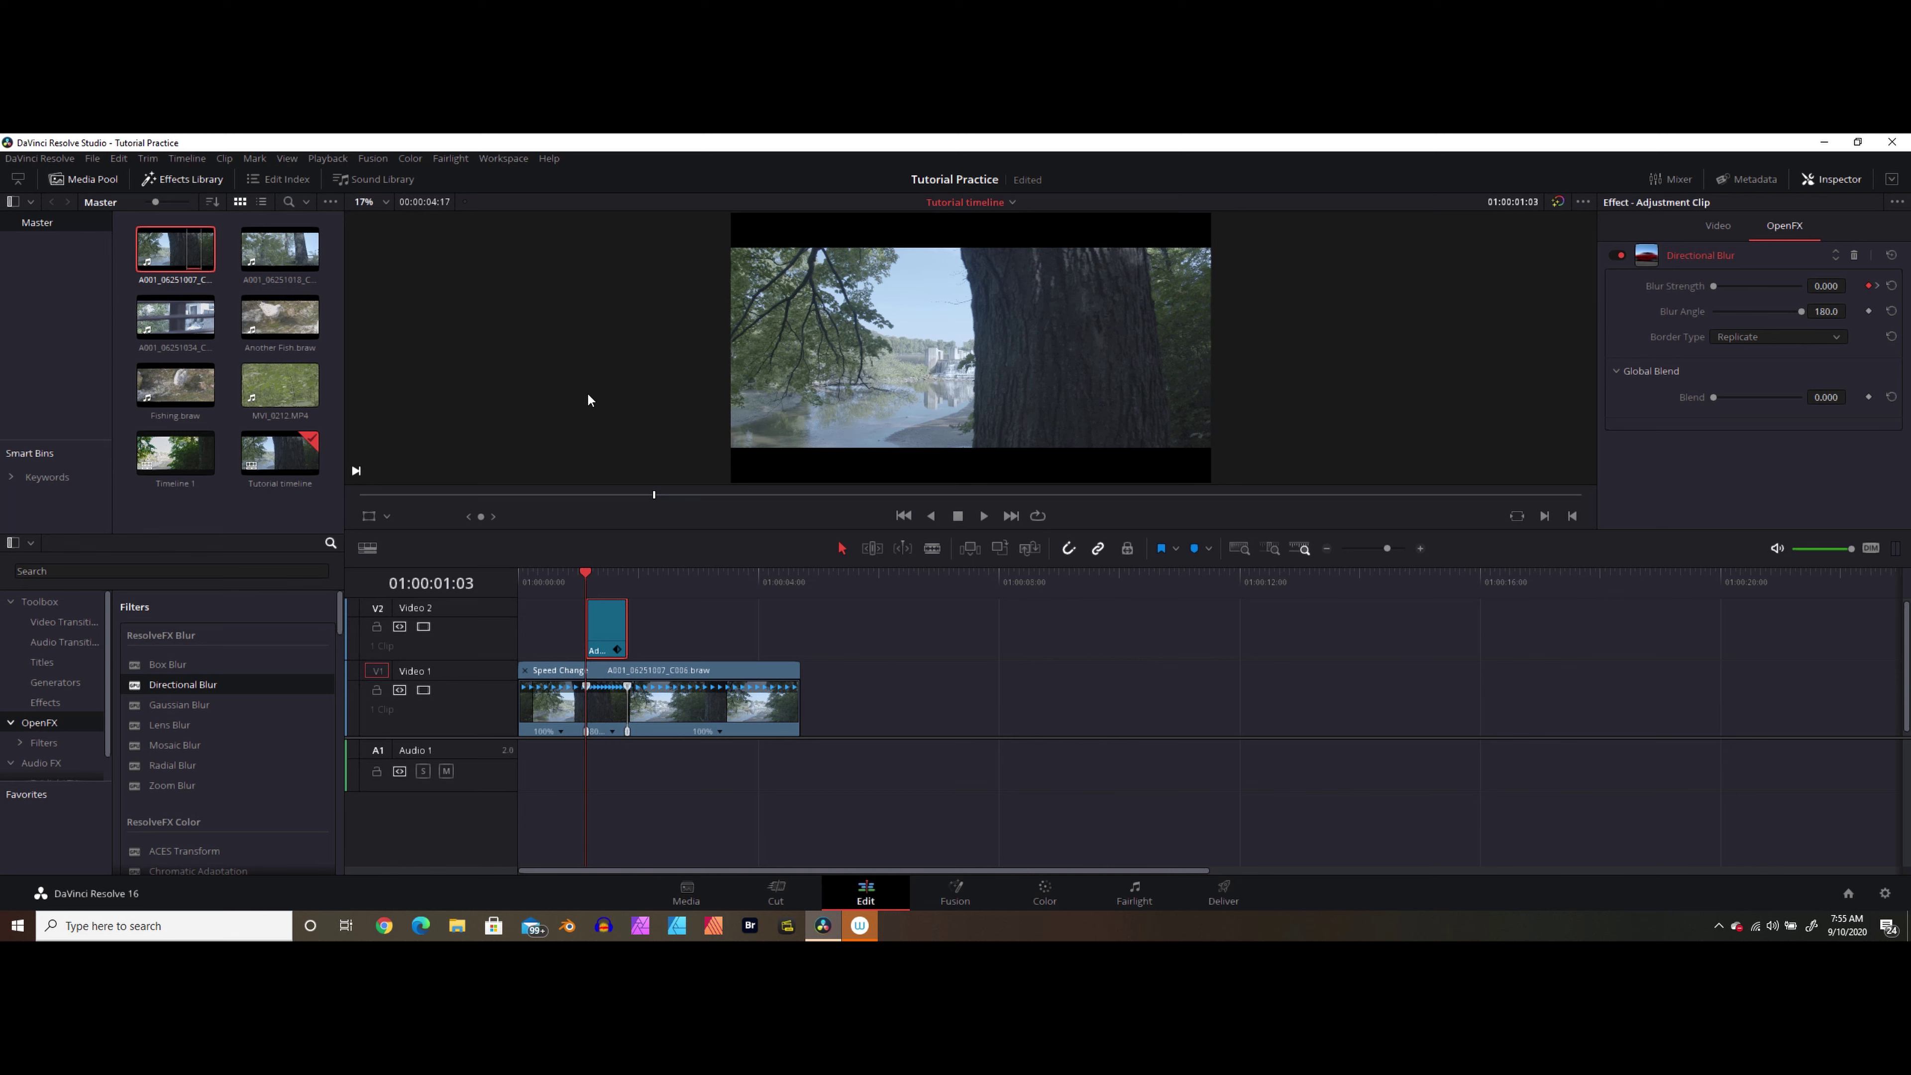
pyautogui.click(600, 578)
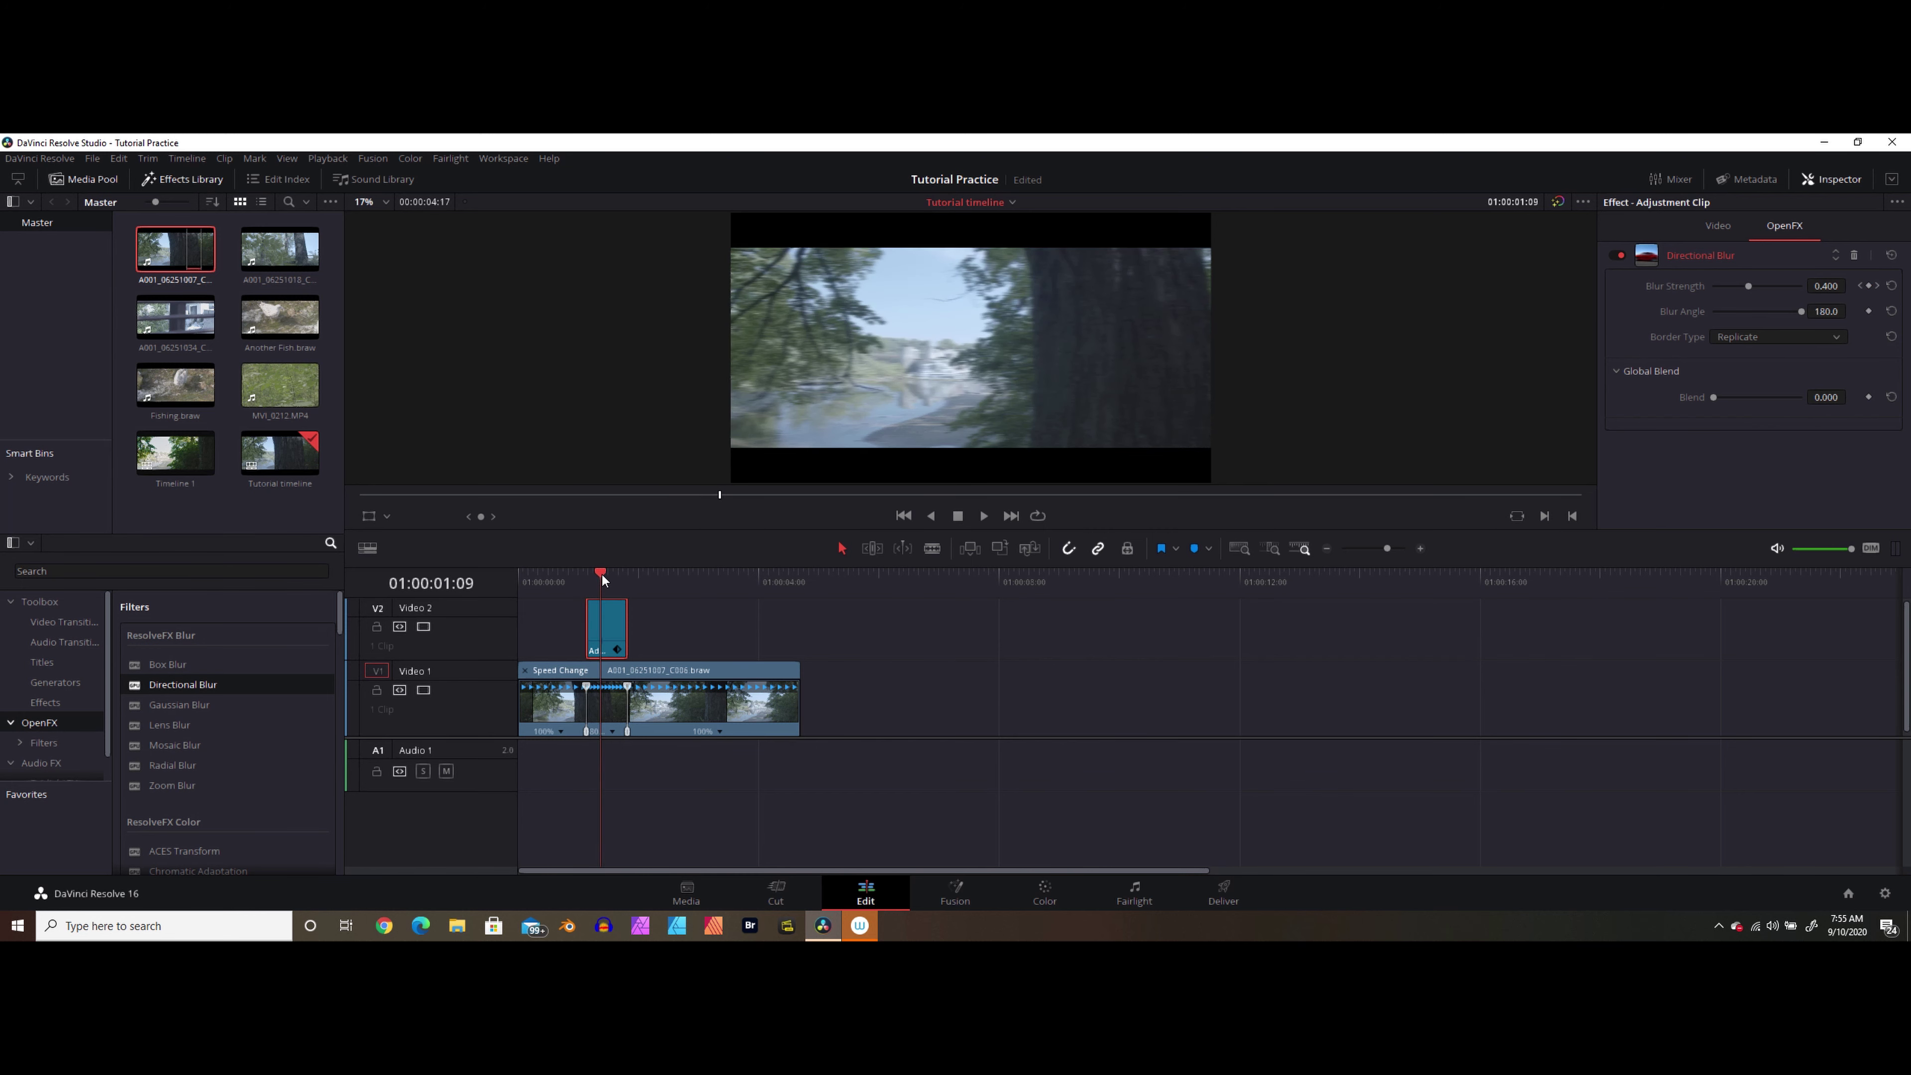
pyautogui.click(1878, 285)
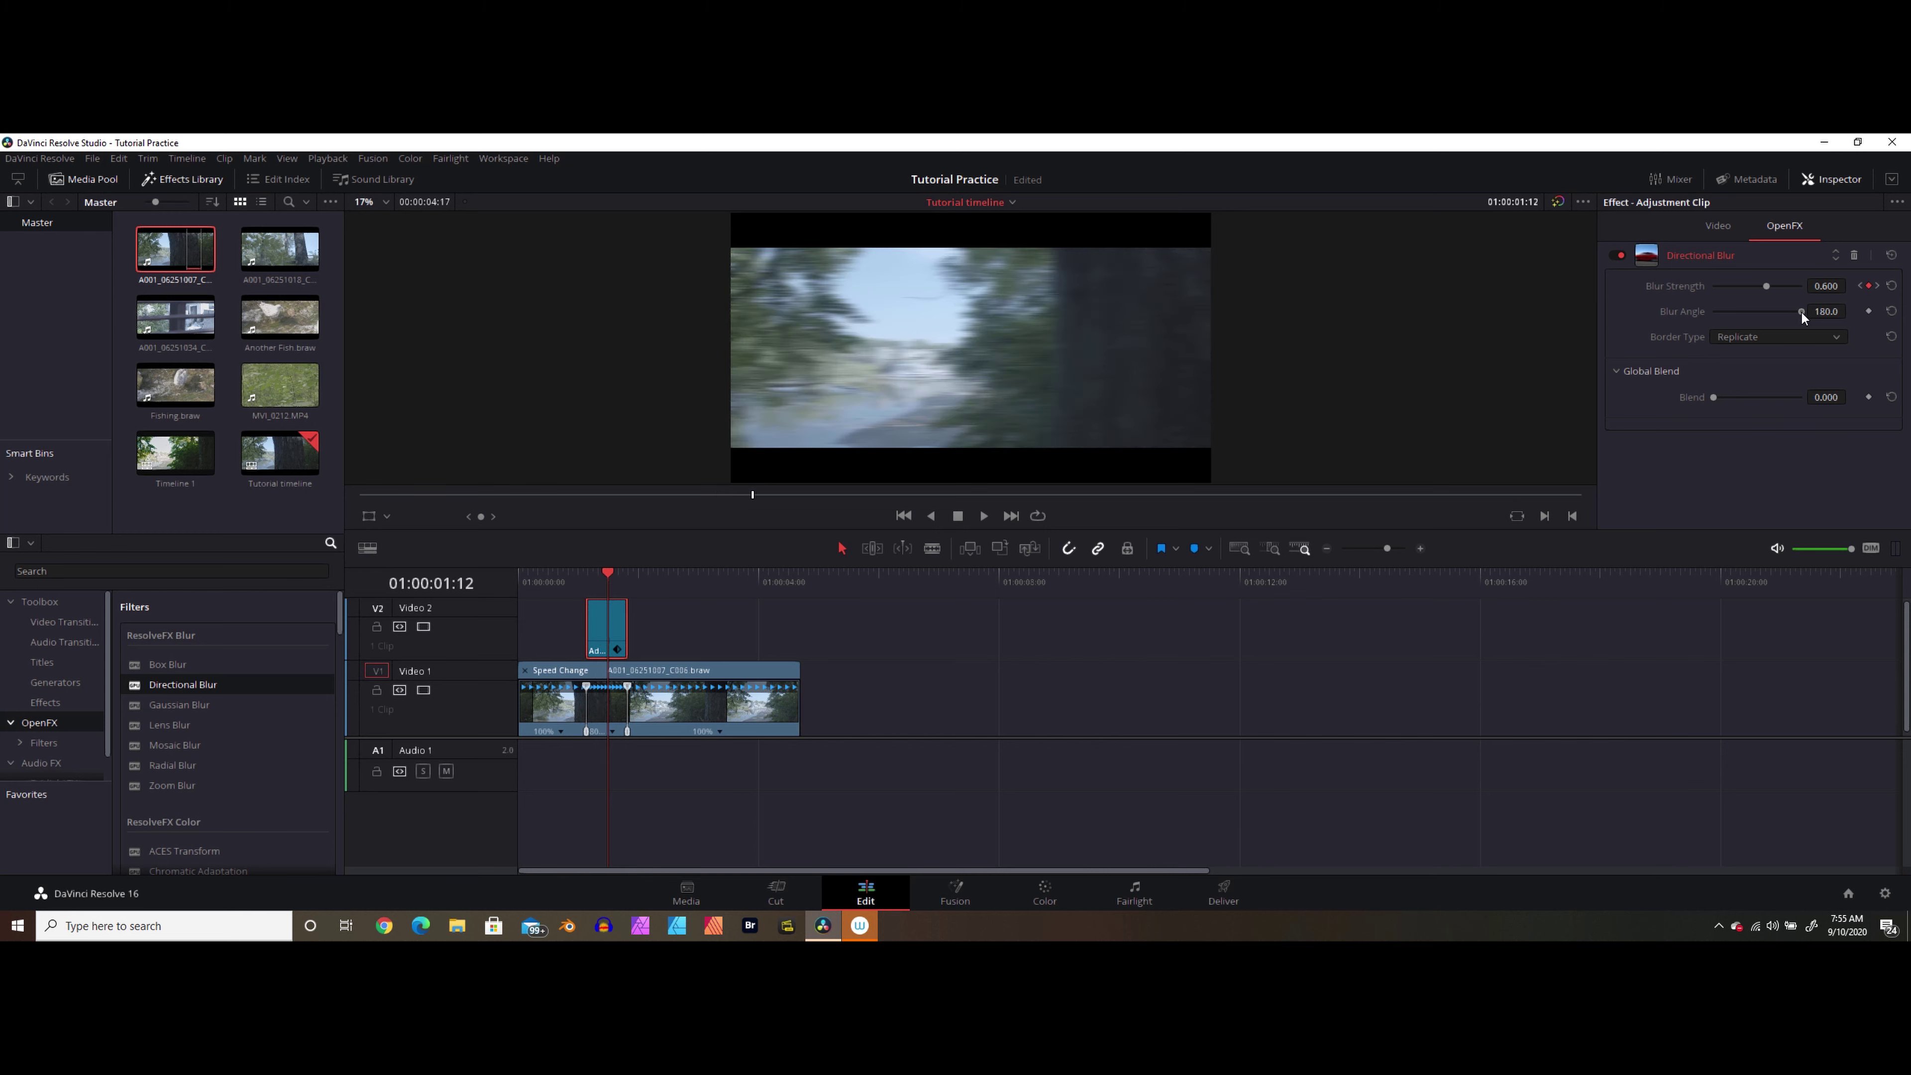
pyautogui.moveTo(1800, 311); pyautogui.dragTo(1798, 316)
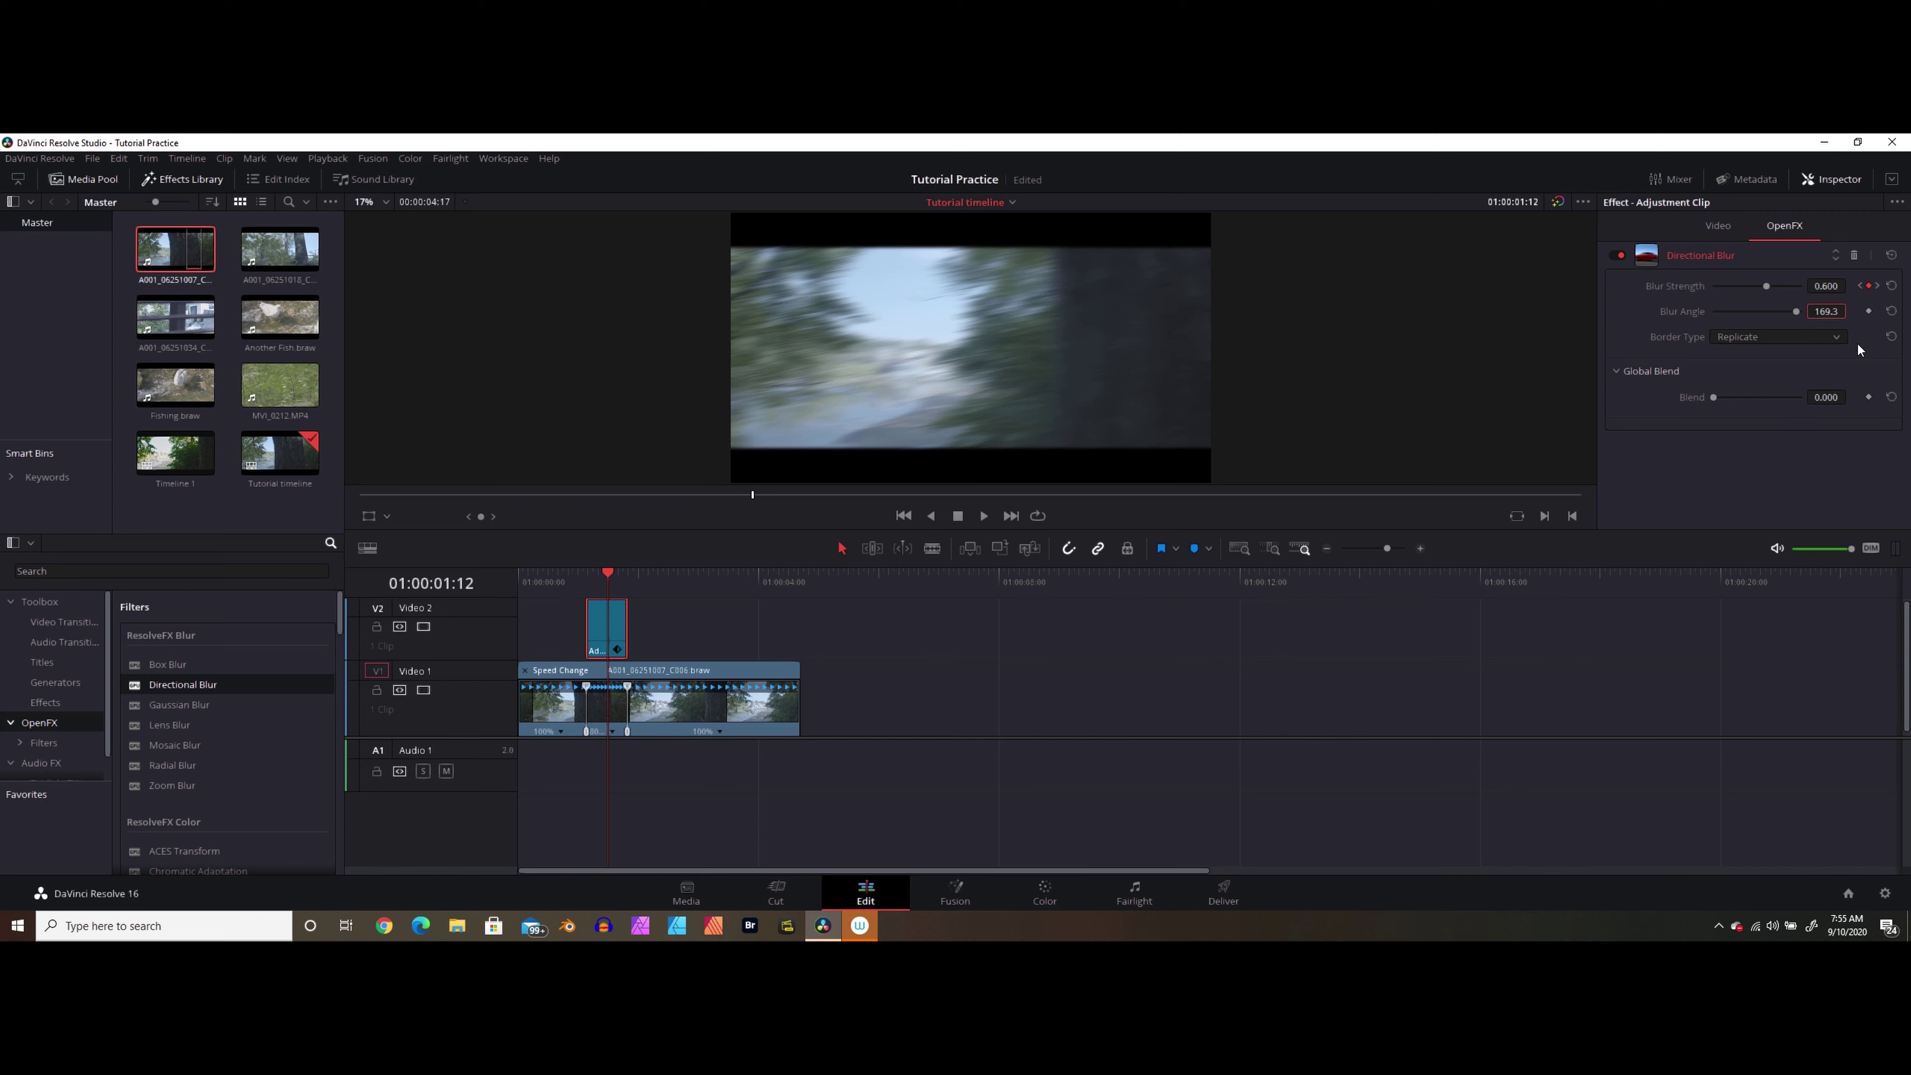
pyautogui.write('170')
# Review the ramp in playback, change the Blur Angle to 175, and play it again.
pyautogui.click(544, 584)
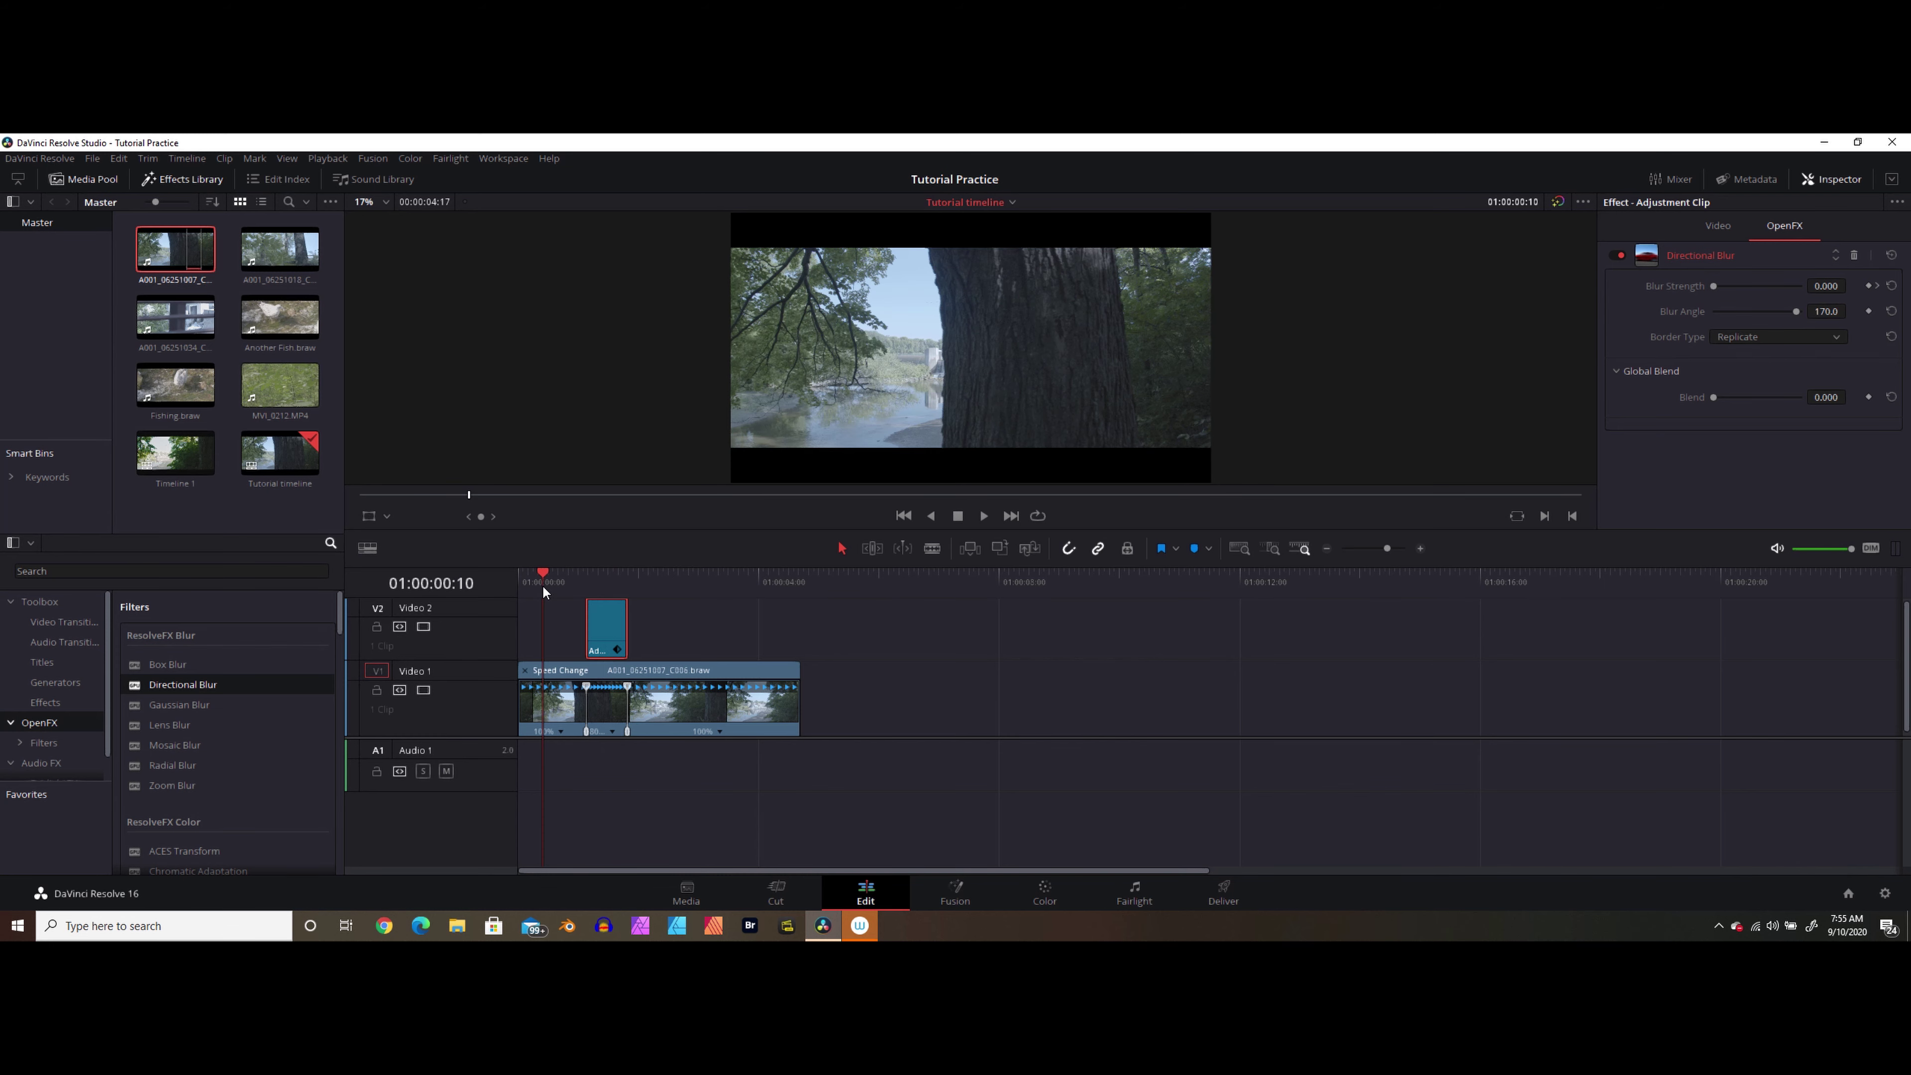
pyautogui.press('space')
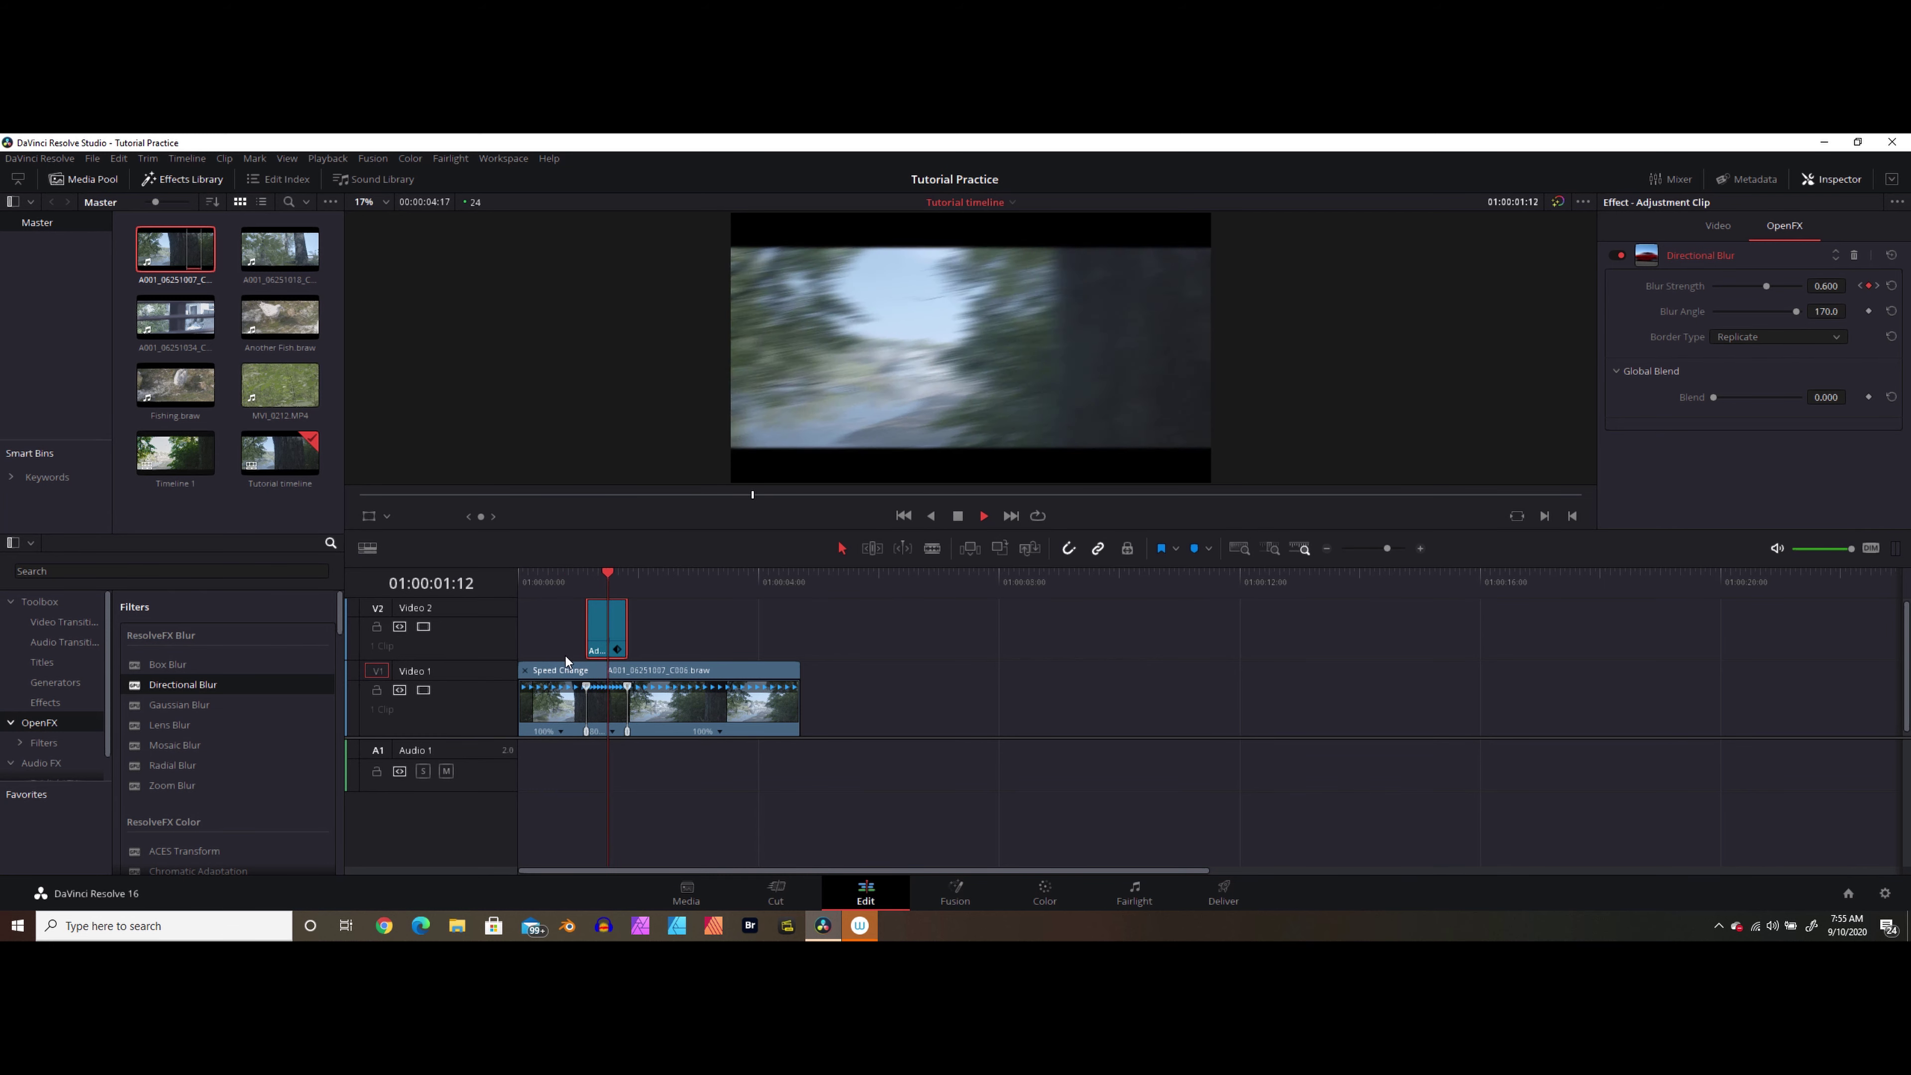
pyautogui.press('space')
pyautogui.press('[')
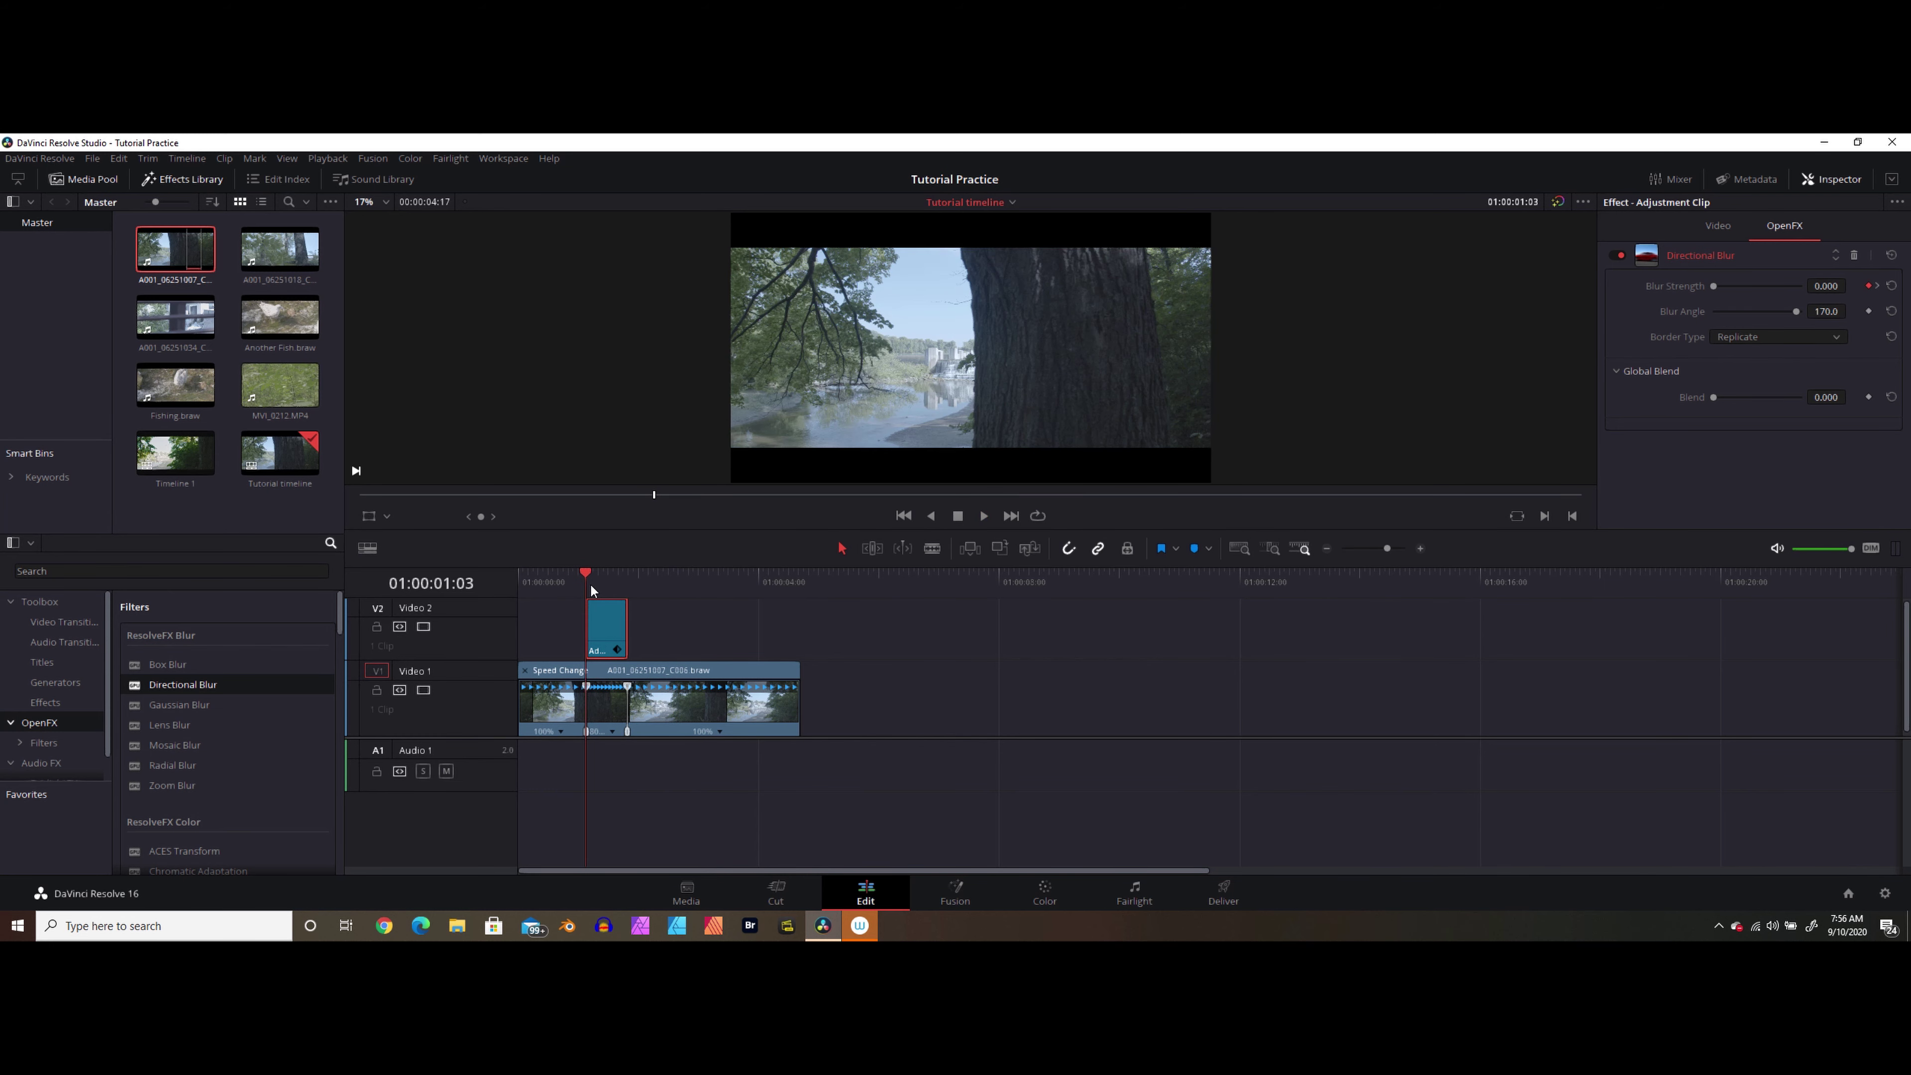
pyautogui.doubleClick(1829, 310)
pyautogui.write('175')
pyautogui.press('space')
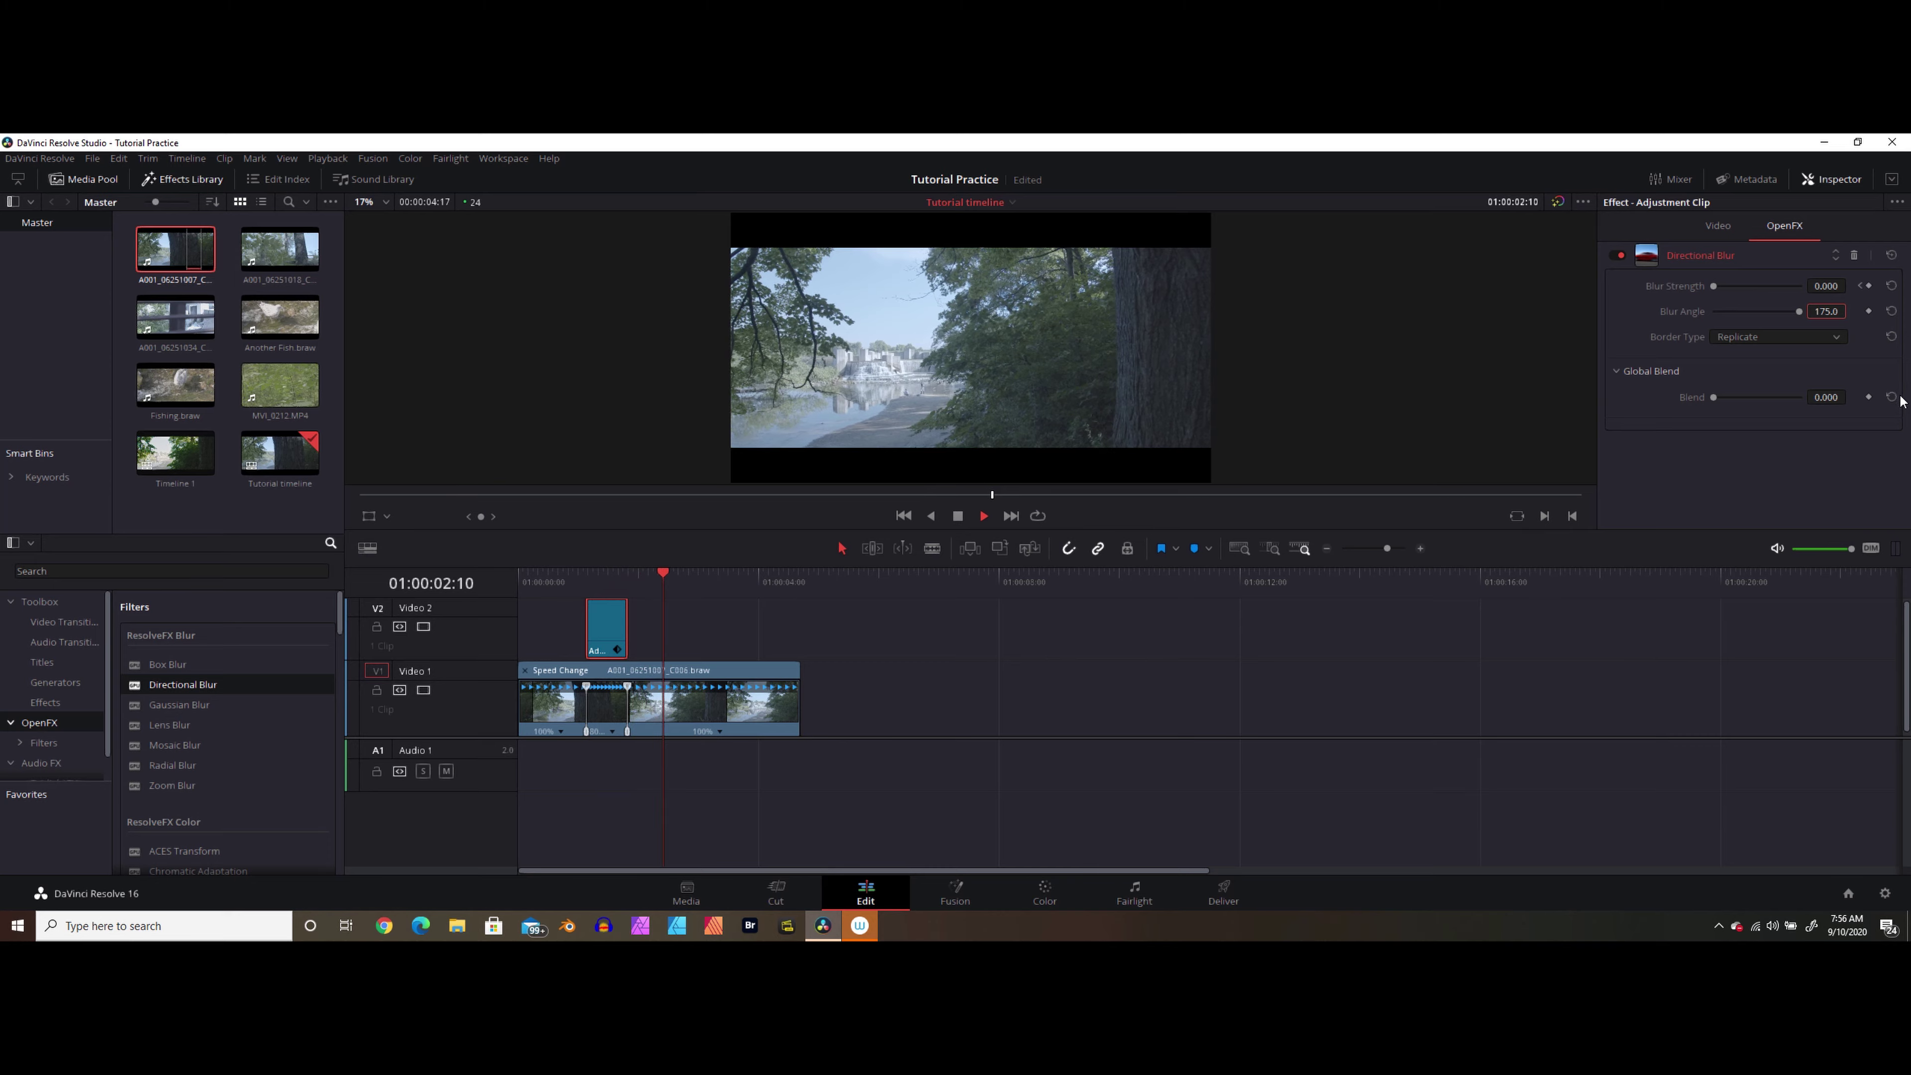